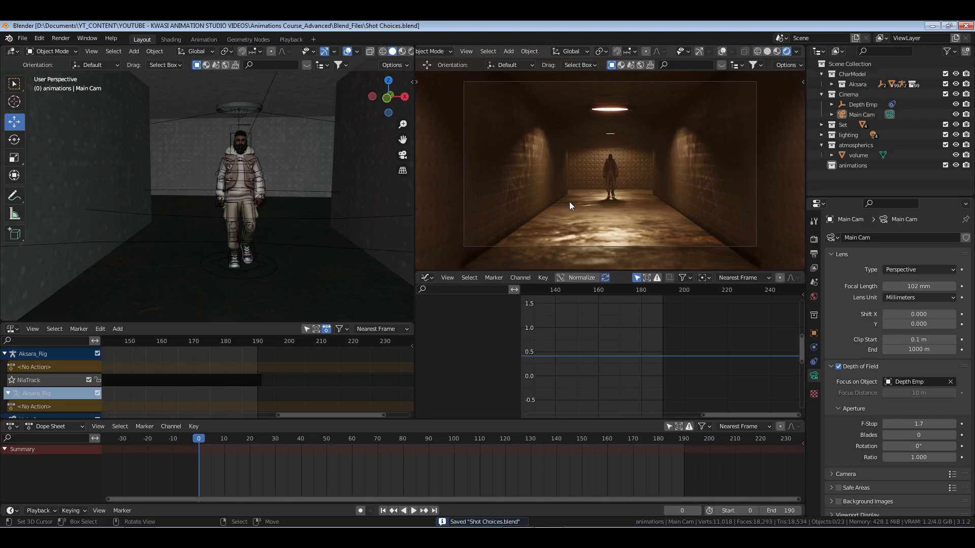
pyautogui.hotkey('alt', 'Tab')
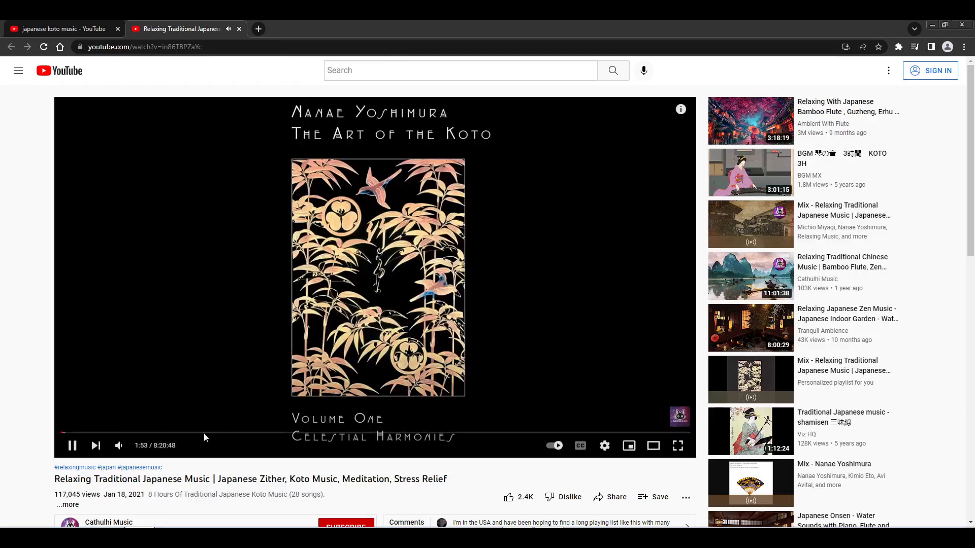
pyautogui.moveTo(141, 449)
pyautogui.hotkey('alt', 'Tab')
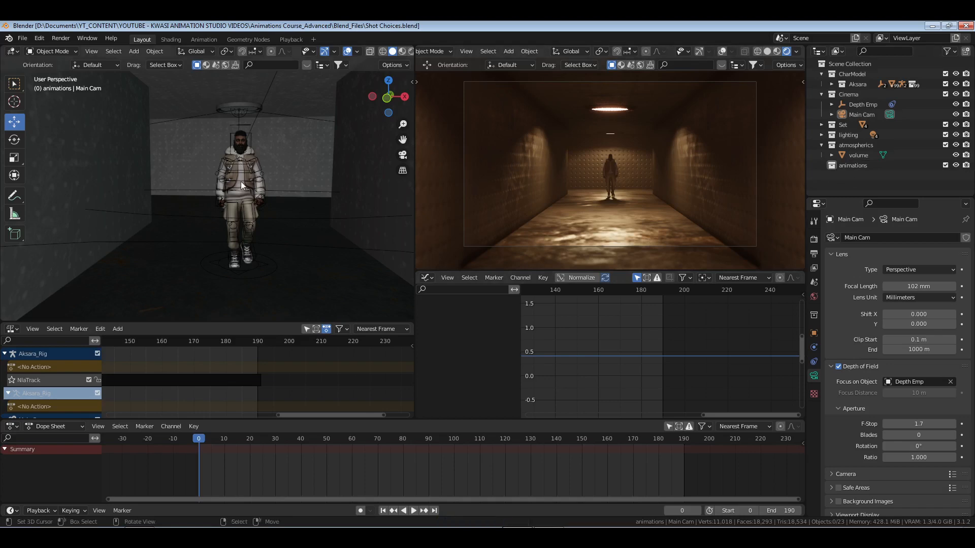
# Examine the tunnel set and the walking character in the viewport, framing the view on the Aksara_Rig armature.
pyautogui.scroll(-10, 241, 178)
pyautogui.moveTo(241, 179); pyautogui.dragTo(276, 173, button='middle')
pyautogui.scroll(-5, 254, 172)
pyautogui.scroll(4, 202, 193)
pyautogui.scroll(3, 276, 173)
pyautogui.scroll(-1, 277, 174)
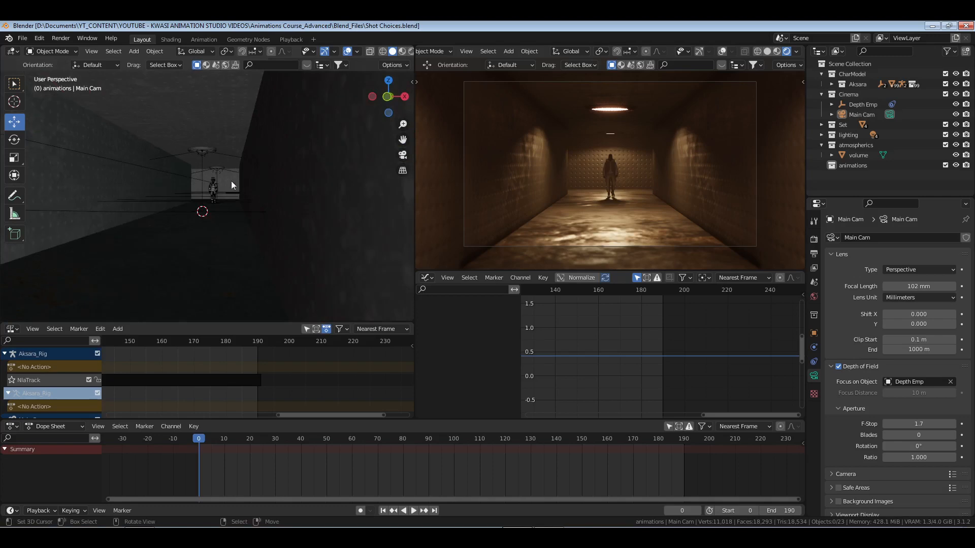
pyautogui.click(212, 188)
pyautogui.press('KP_Decimal')
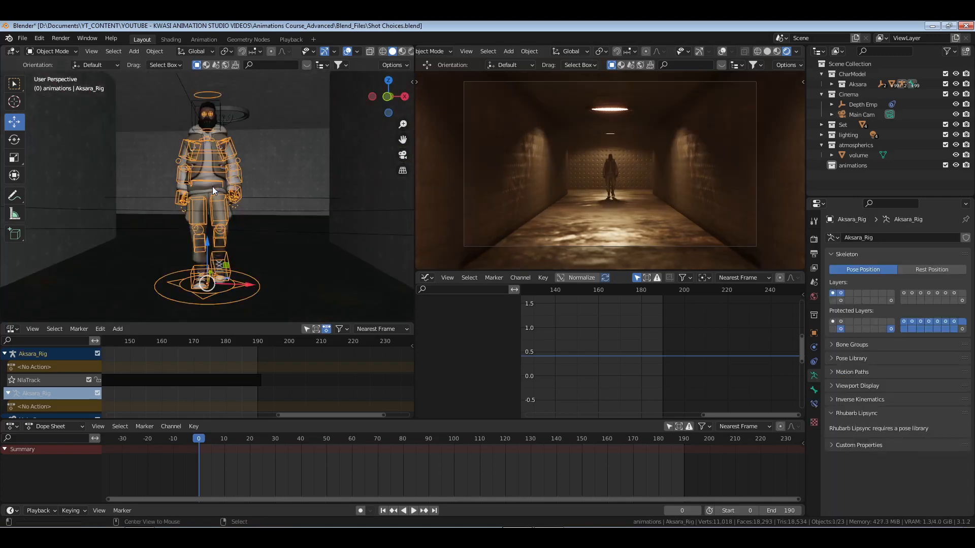
pyautogui.click(145, 138)
pyautogui.moveTo(145, 138); pyautogui.dragTo(450, 192, button='middle')
pyautogui.scroll(3, 226, 155)
pyautogui.scroll(-4, 226, 202)
# Play part of the walk animation in the Playback workspace, rewind to the first frame and return to the Layout workspace.
pyautogui.click(297, 40)
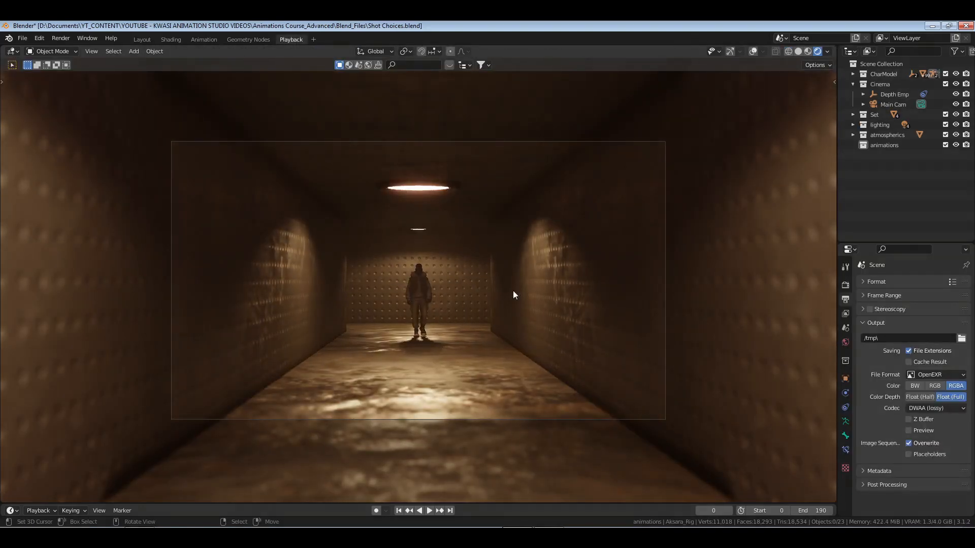
pyautogui.press('space')
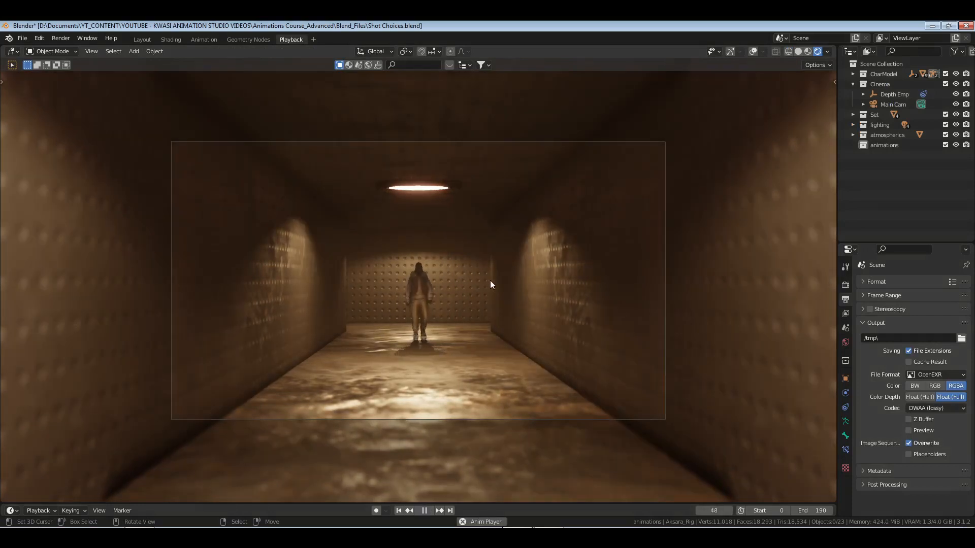
pyautogui.press('space')
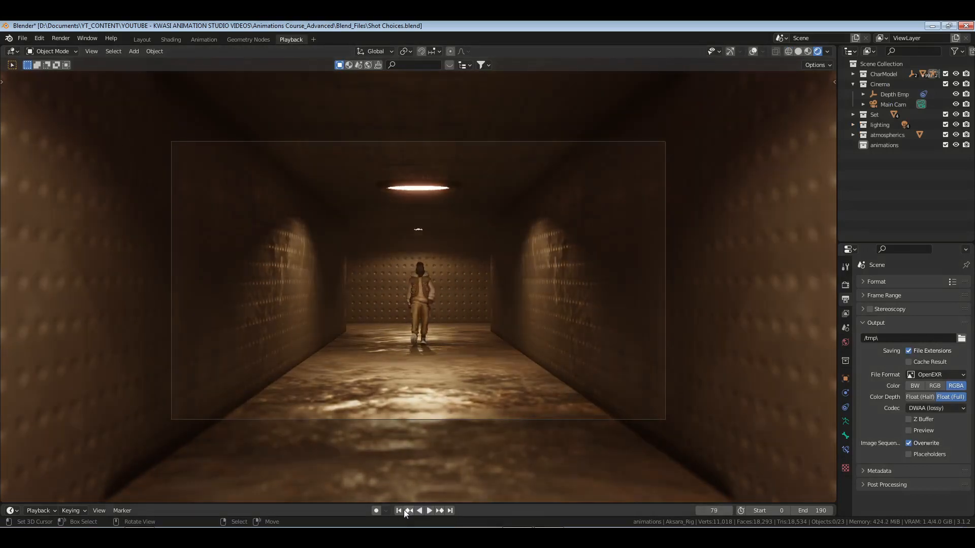
pyautogui.click(398, 510)
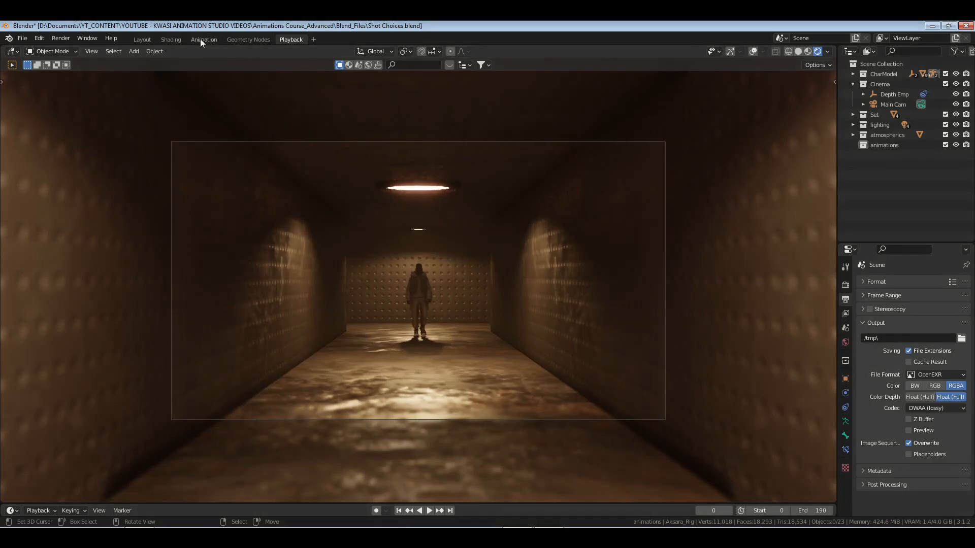
pyautogui.click(139, 39)
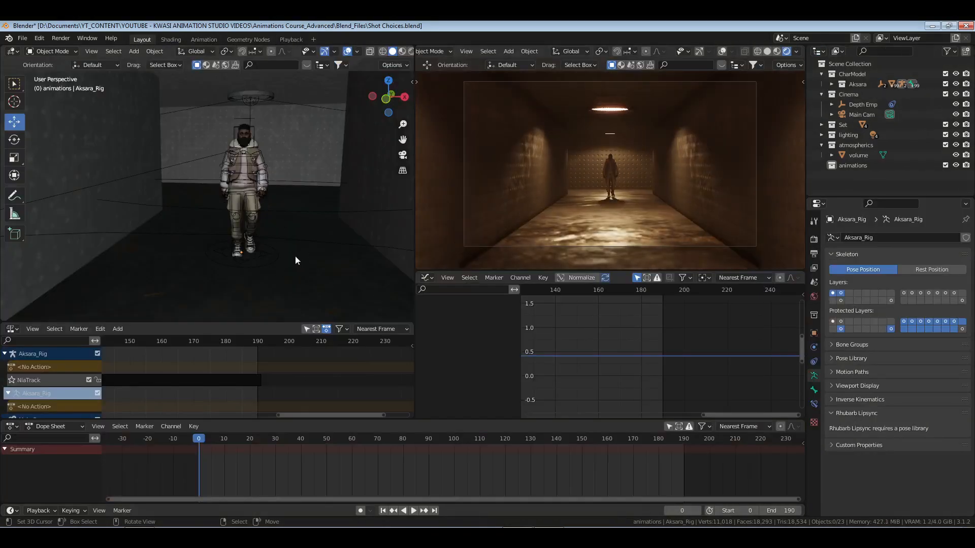
# Examine where Main Cam and Aksara_Rig sit in the tunnel by framing each one, deselect everything and save the file.
pyautogui.moveTo(294, 256); pyautogui.dragTo(288, 247, button='middle')
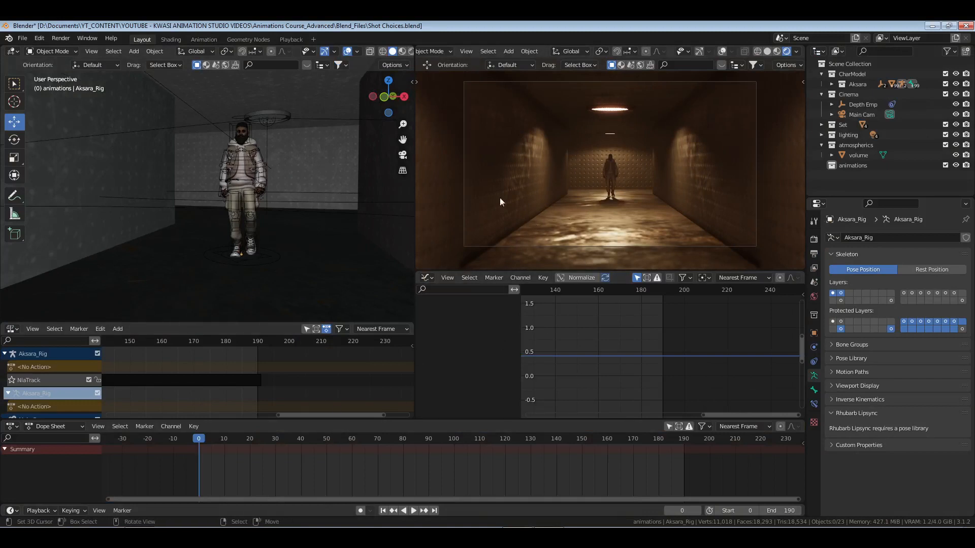
pyautogui.click(858, 115)
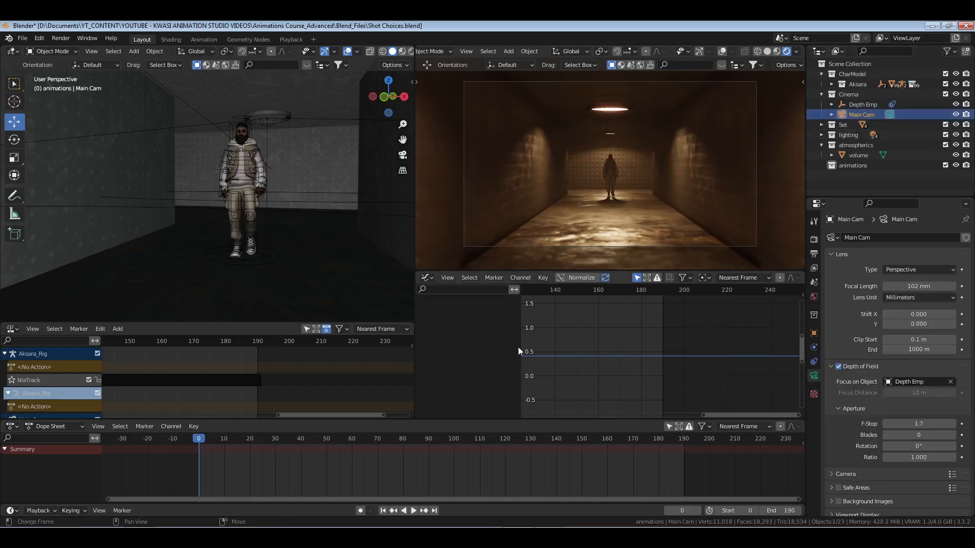
pyautogui.press('KP_Decimal')
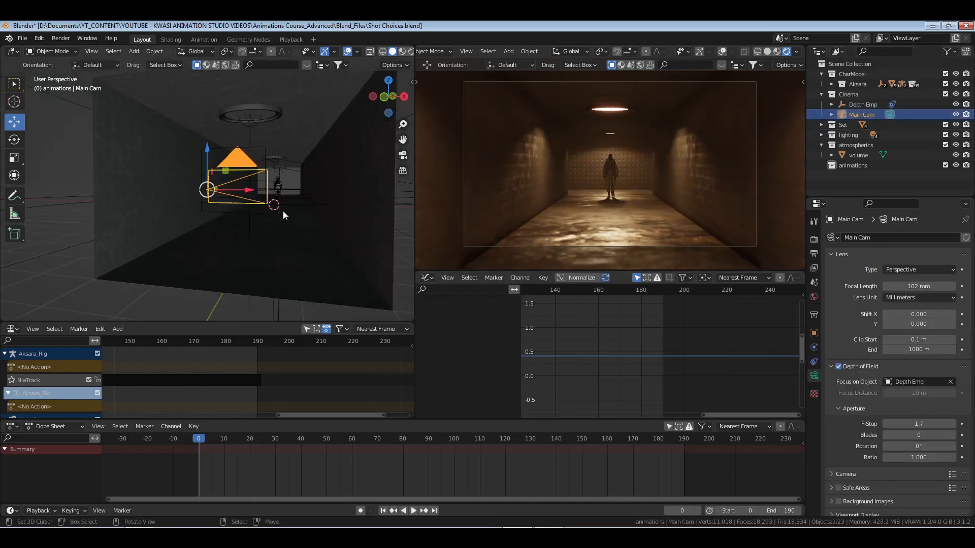
pyautogui.click(283, 190)
pyautogui.press('KP_Decimal')
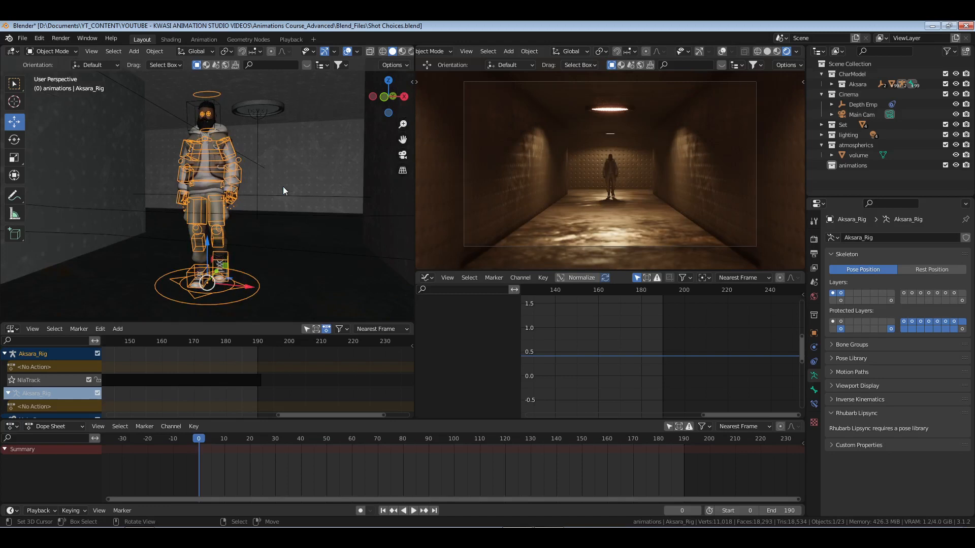
pyautogui.hotkey('alt', 'a')
pyautogui.hotkey('ctrl', 's')
pyautogui.keyDown('shift'); pyautogui.moveTo(228, 214); pyautogui.dragTo(297, 206, button='middle'); pyautogui.keyUp('shift')
# Keyframe the location and rotation of Main Cam at frame 0, enable auto keying and save the file.
pyautogui.click(814, 333)
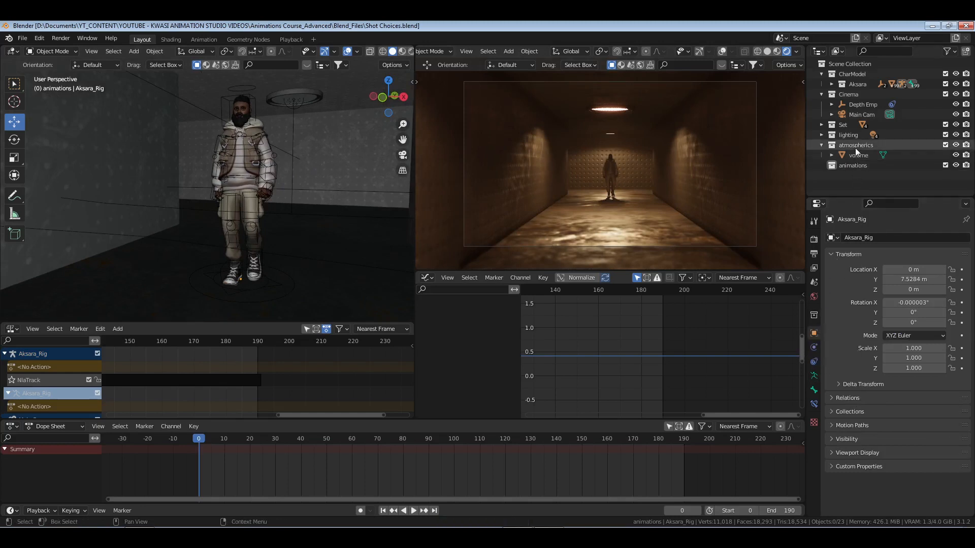
pyautogui.click(863, 114)
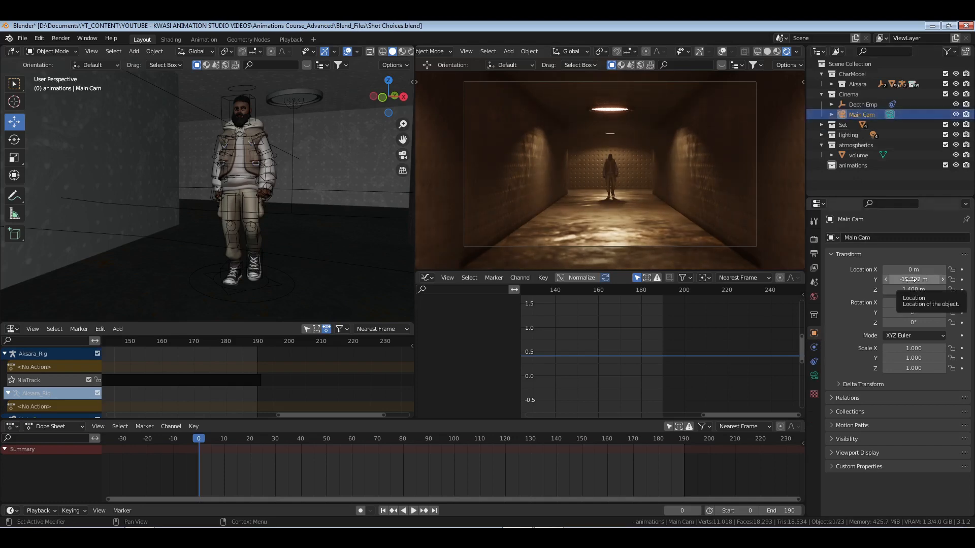
pyautogui.press('i')
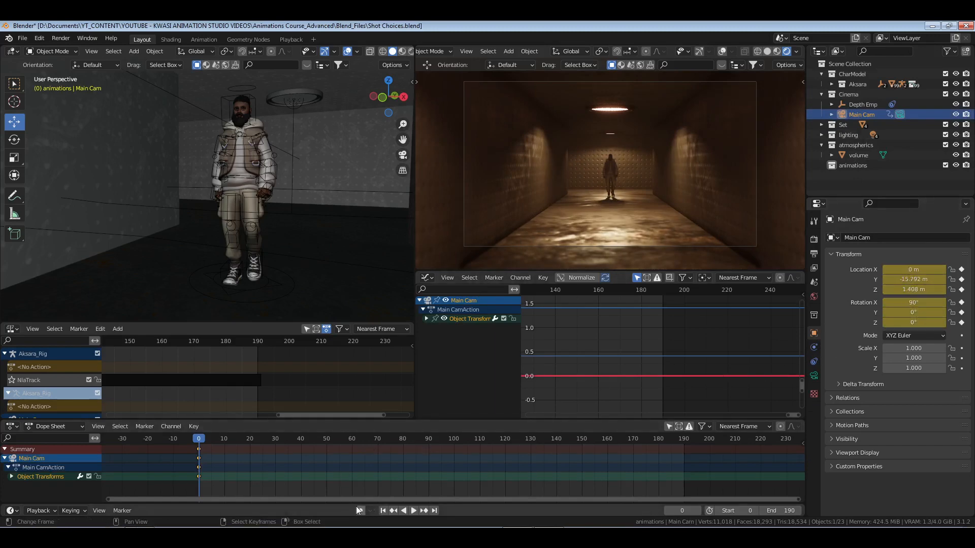
pyautogui.hotkey('ctrl', 's')
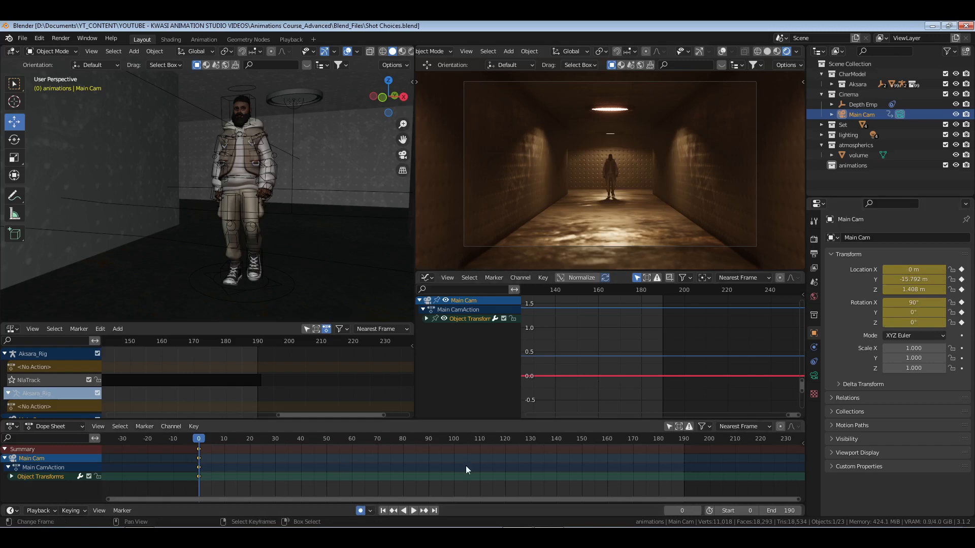
# At frame 80, set Main Cam's Y location to -2.5719 m and keyframe its location and rotation.
pyautogui.click(403, 454)
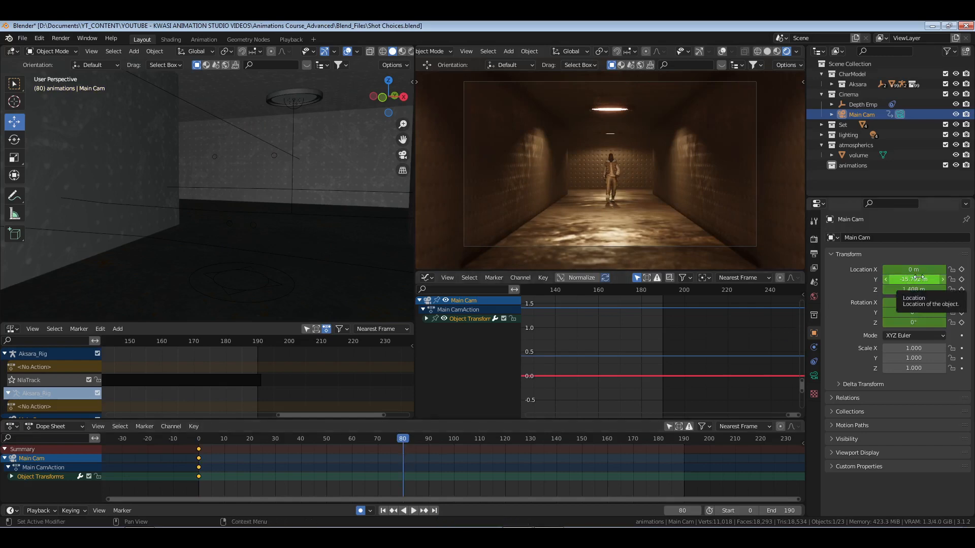
pyautogui.moveTo(922, 278); pyautogui.dragTo(970, 279)
pyautogui.press('i')
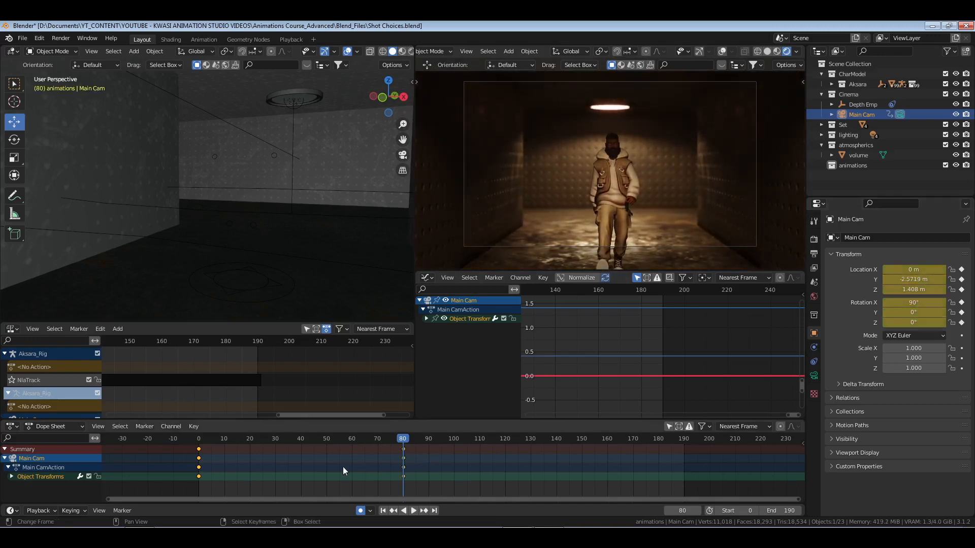
# Switch the Dope Sheet to Action Editor mode and set the camera keyframes' handle type to Vector.
pyautogui.click(45, 427)
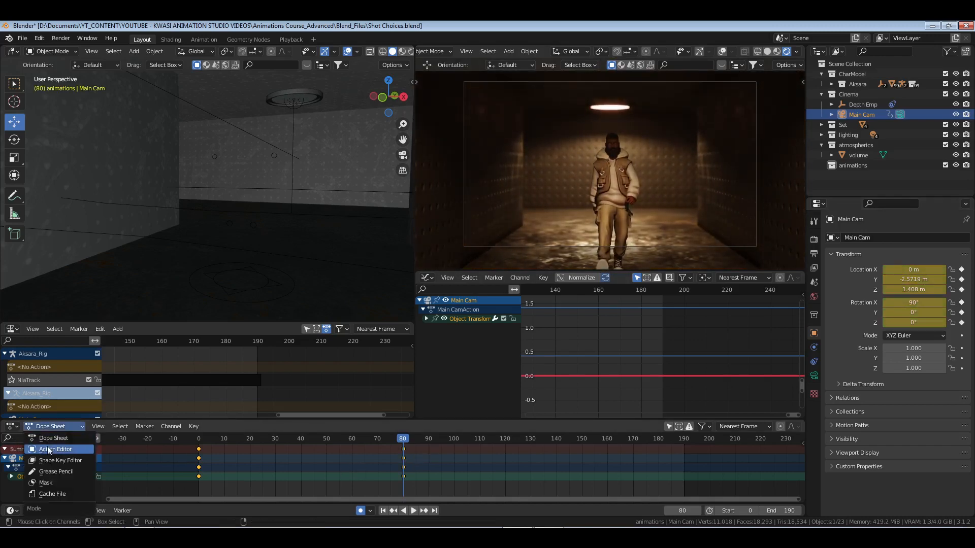
pyautogui.click(48, 449)
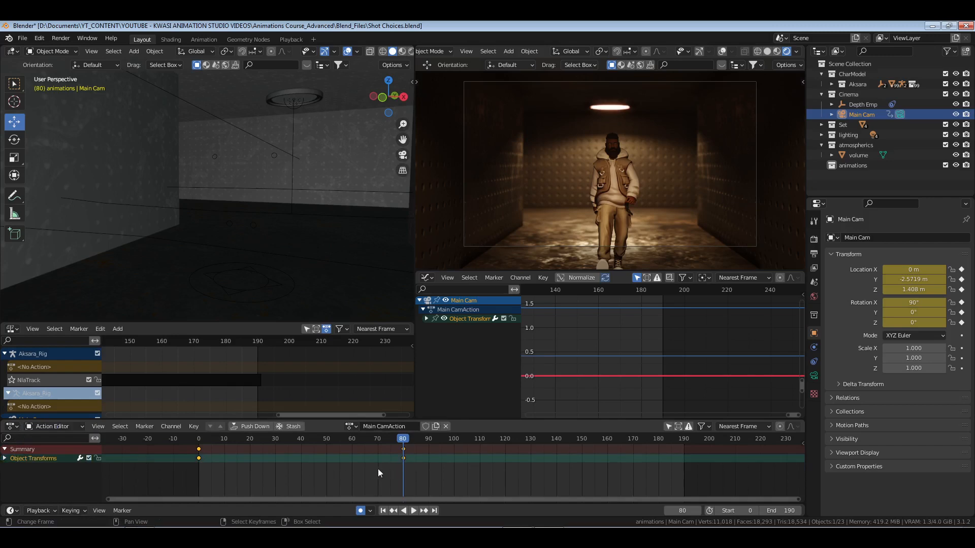
pyautogui.press('v')
pyautogui.click(362, 470)
# Save the file and play back the camera move from the start of the timeline.
pyautogui.hotkey('shift', 'Left')
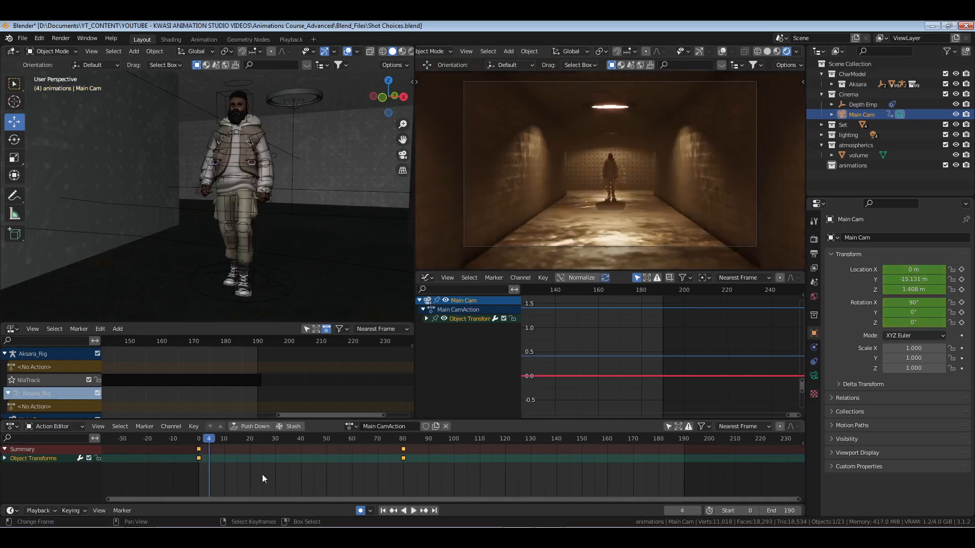
pyautogui.hotkey('ctrl', 's')
pyautogui.press('space')
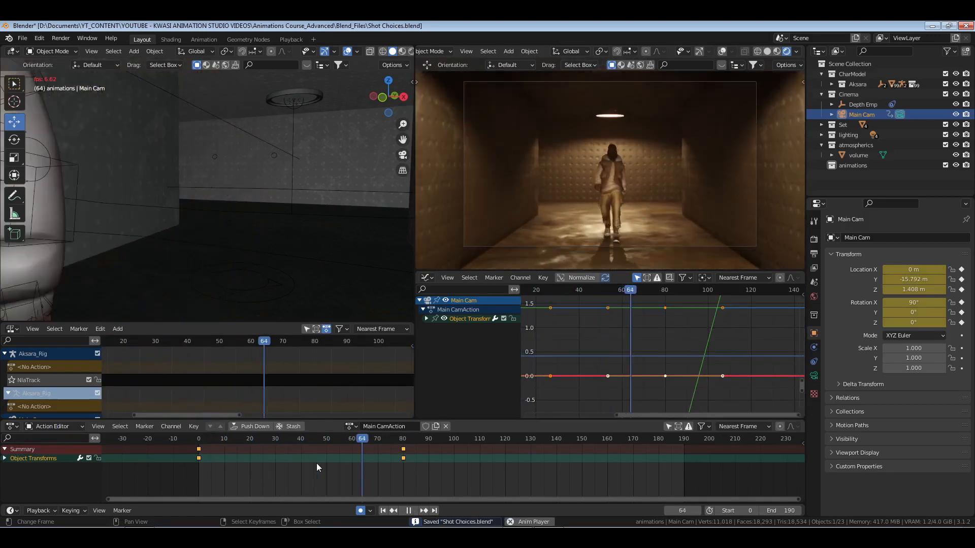
pyautogui.press('space')
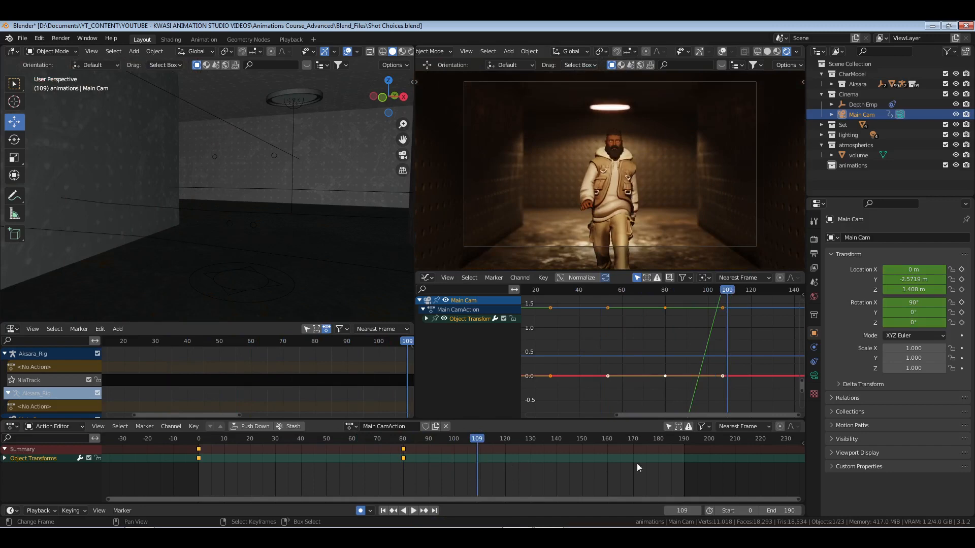
# At frame 190, keyframe Main Cam with a Y location of -1.7819 m and Z location of 1.626 m, and compare with frame 80.
pyautogui.hotkey('shift', 'Right')
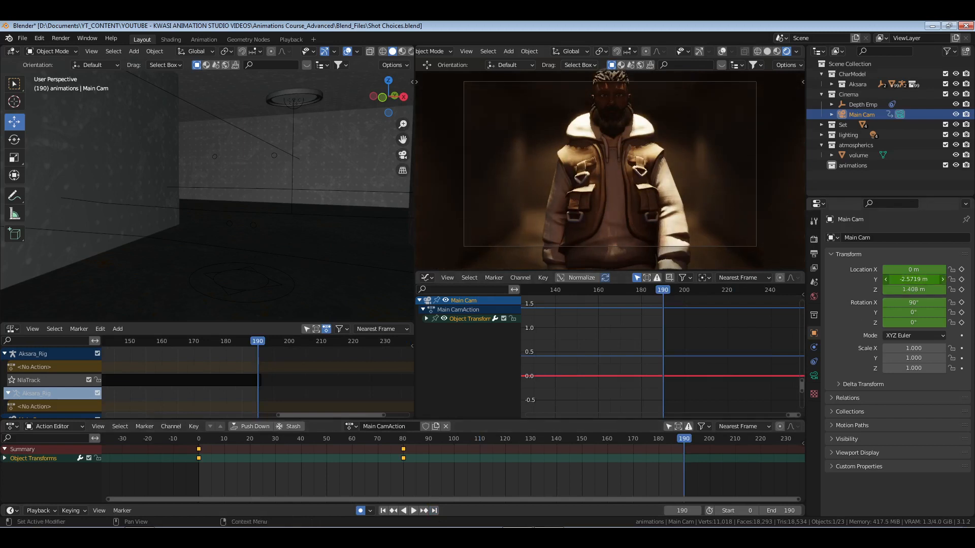
pyautogui.moveTo(909, 279)
pyautogui.mouseDown()
pyautogui.moveTo(943, 279)
pyautogui.moveTo(908, 289)
pyautogui.mouseUp()
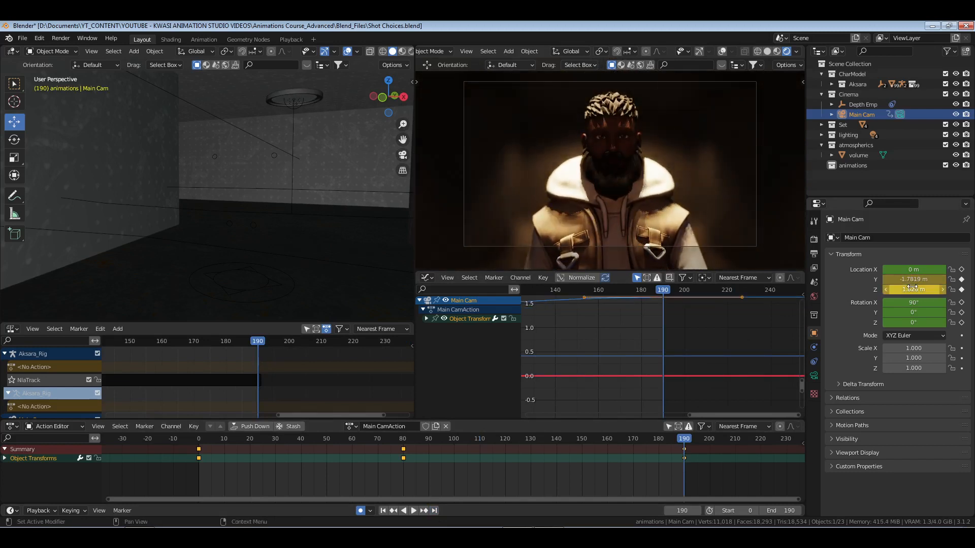
pyautogui.click(403, 465)
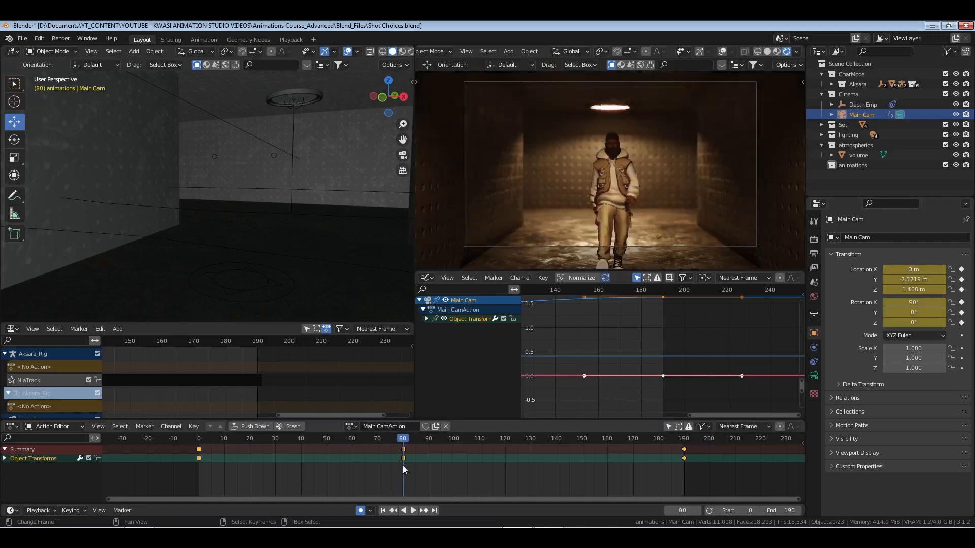
pyautogui.click(434, 510)
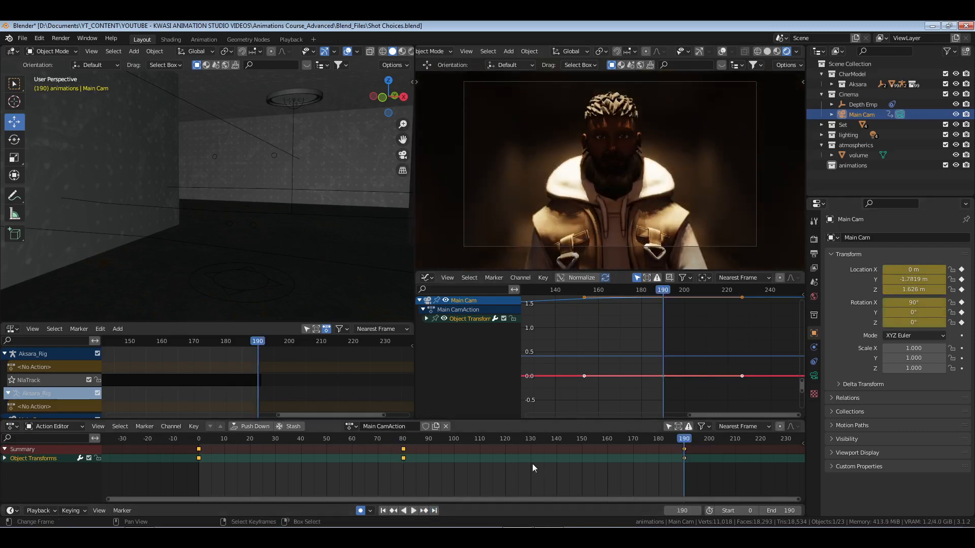
# Set the frame 190 camera keyframe's handle type to Vector, return to frame 0 and save the file.
pyautogui.press('i')
pyautogui.click(534, 466)
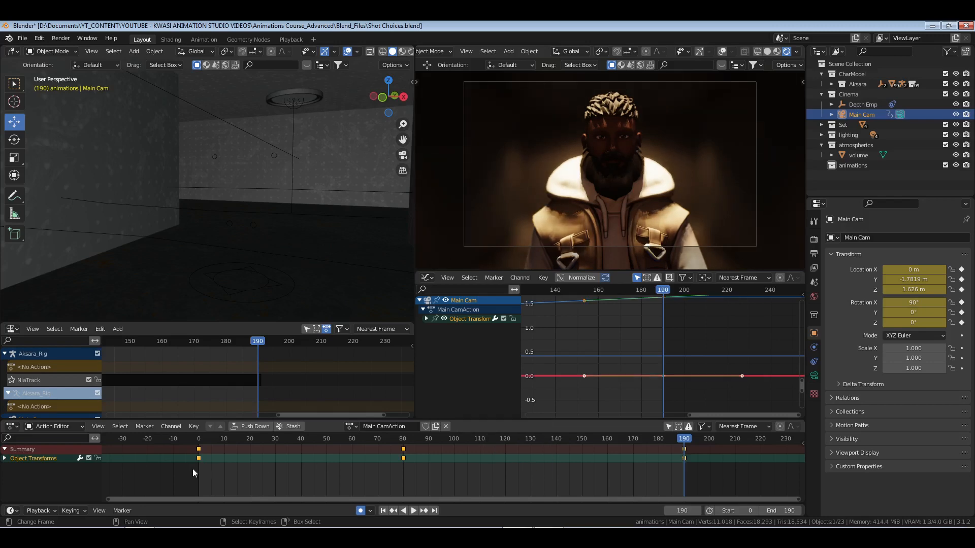
pyautogui.hotkey('shift', 'Left')
pyautogui.hotkey('ctrl', 's')
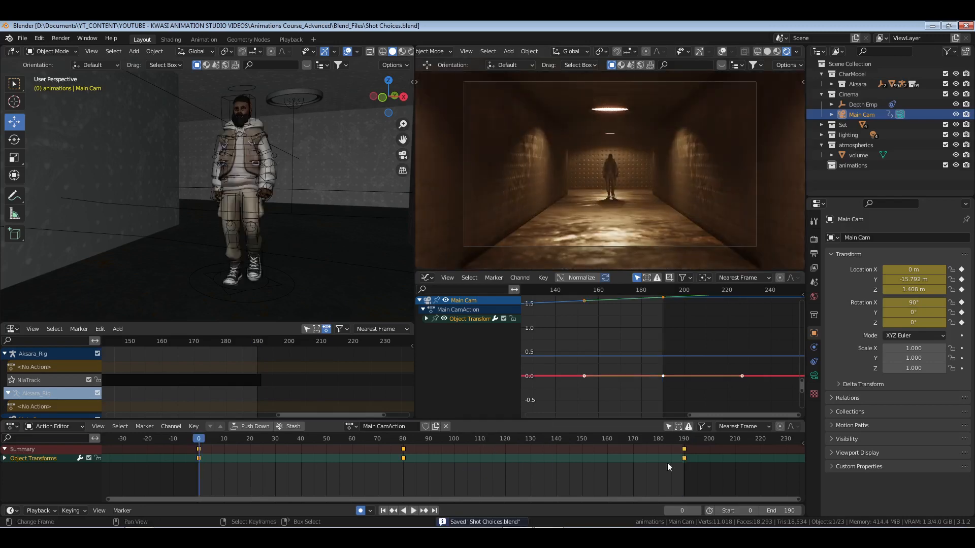
# Check Main Cam's depth of field focus object, and inspect the Child Of constraint on Depth Emp at the character's head.
pyautogui.click(814, 376)
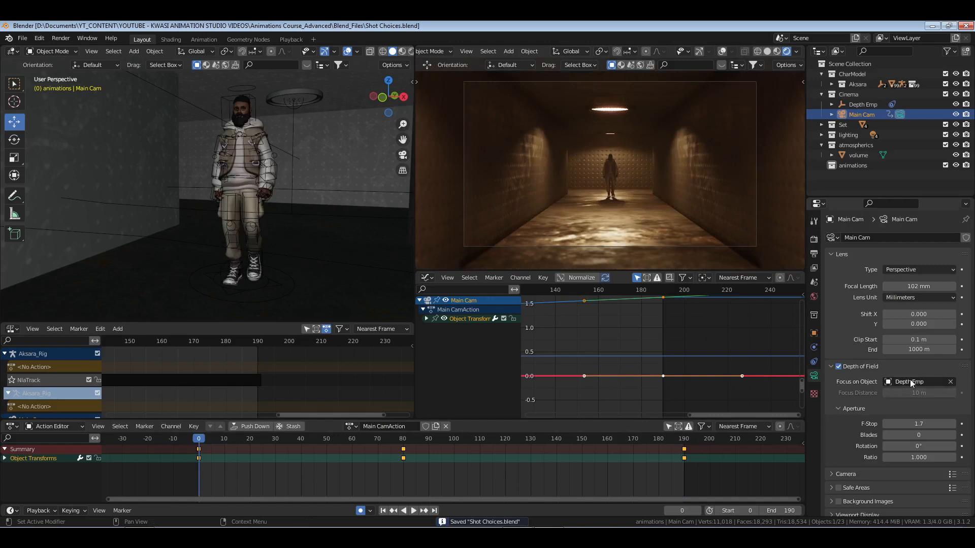
pyautogui.click(224, 96)
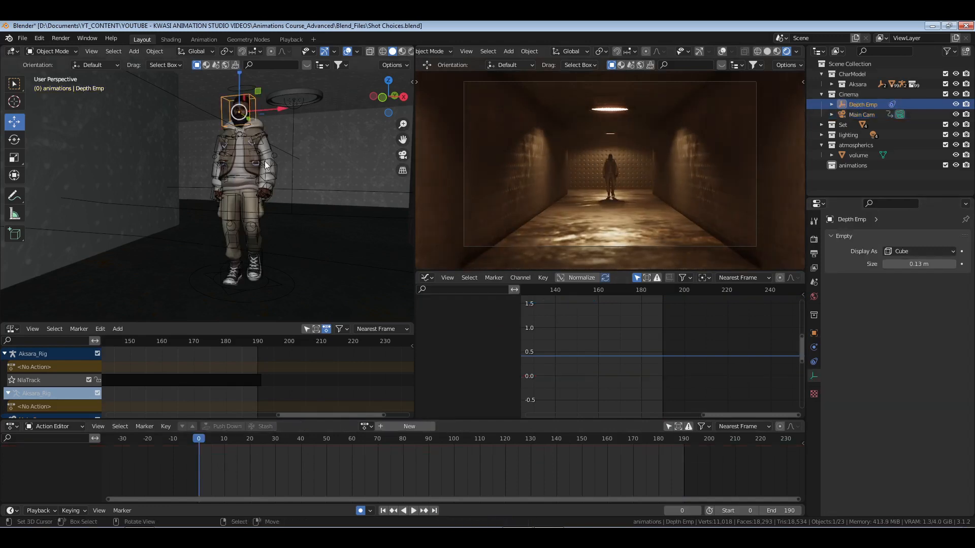
pyautogui.press('KP_Decimal')
pyautogui.moveTo(264, 161); pyautogui.dragTo(258, 181, button='middle')
pyautogui.click(813, 362)
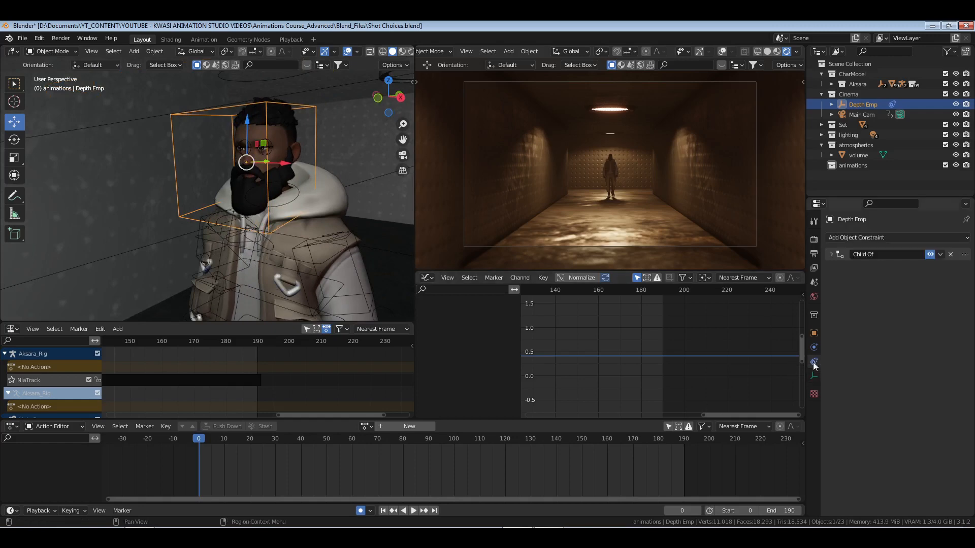
pyautogui.click(831, 254)
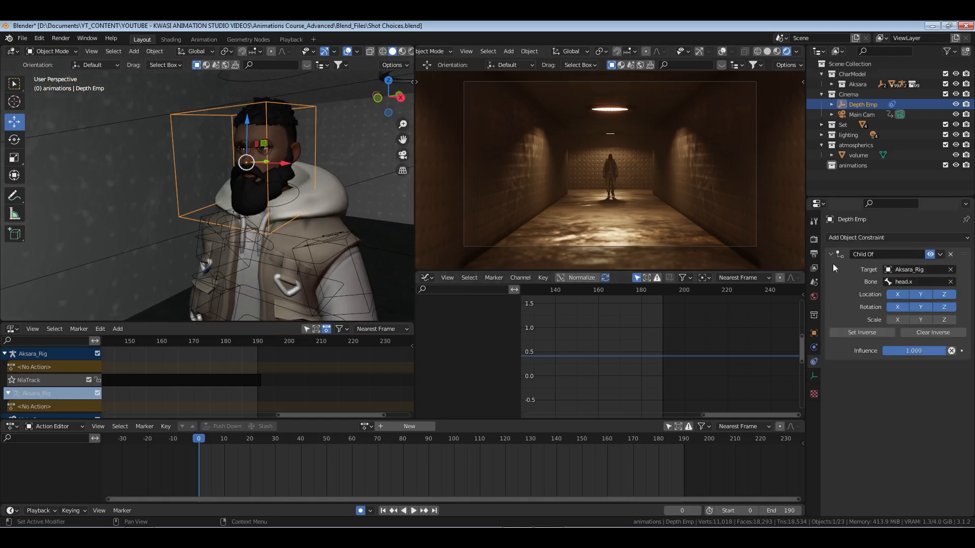
pyautogui.moveTo(218, 231); pyautogui.dragTo(287, 217, button='middle')
# Deselect Depth Emp, reselect Main Cam and save the file.
pyautogui.hotkey('alt', 'a')
pyautogui.click(464, 191)
pyautogui.hotkey('ctrl', 's')
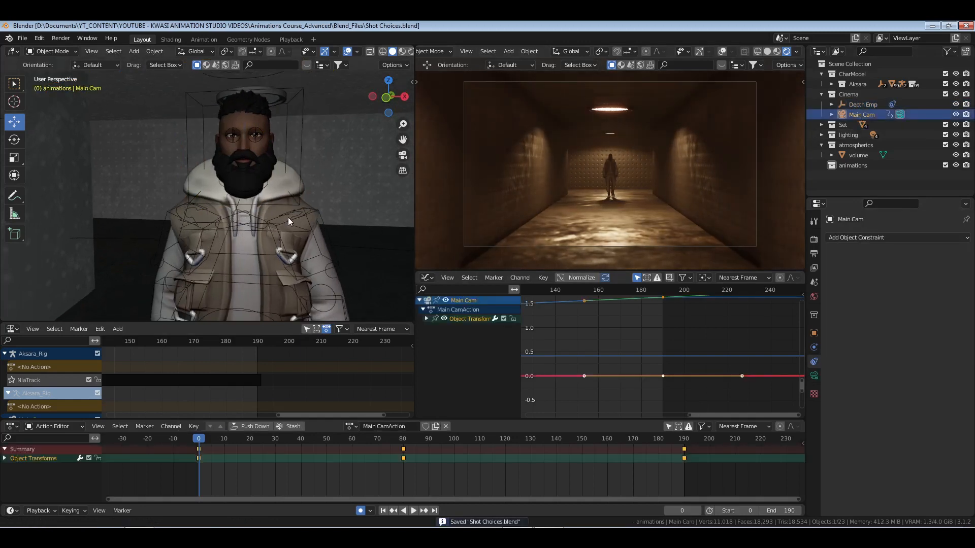
# Apply the Arri Alexa 65 sensor preset to Main Cam and save the file.
pyautogui.click(814, 376)
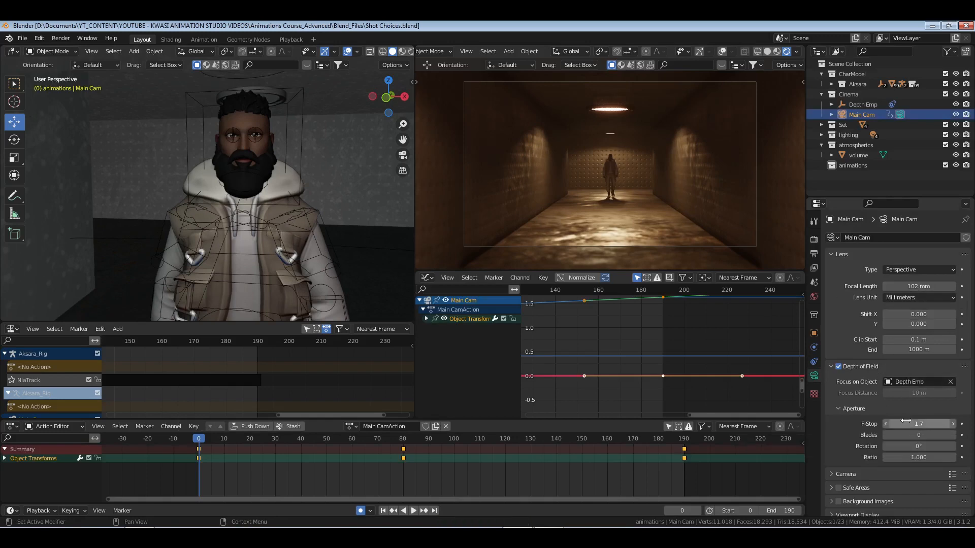
pyautogui.click(952, 474)
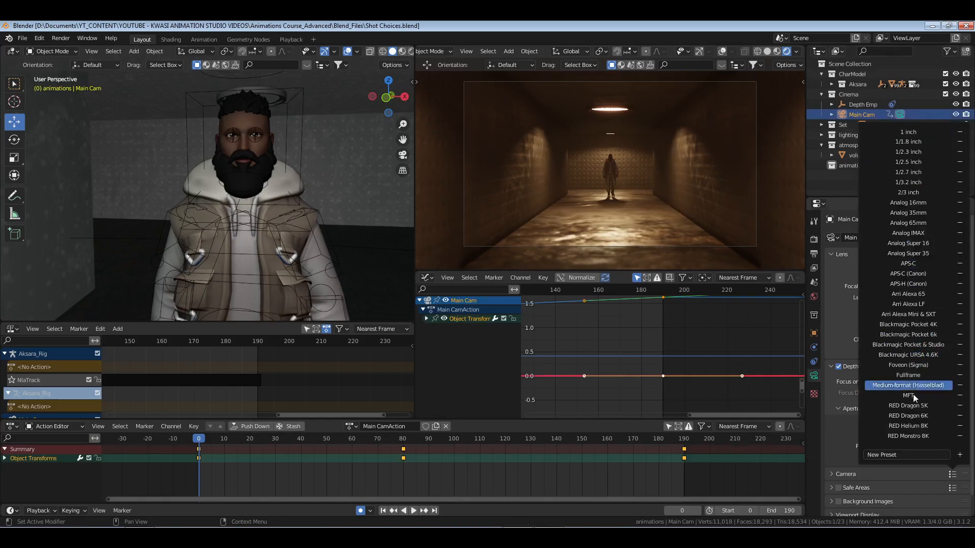
pyautogui.click(920, 295)
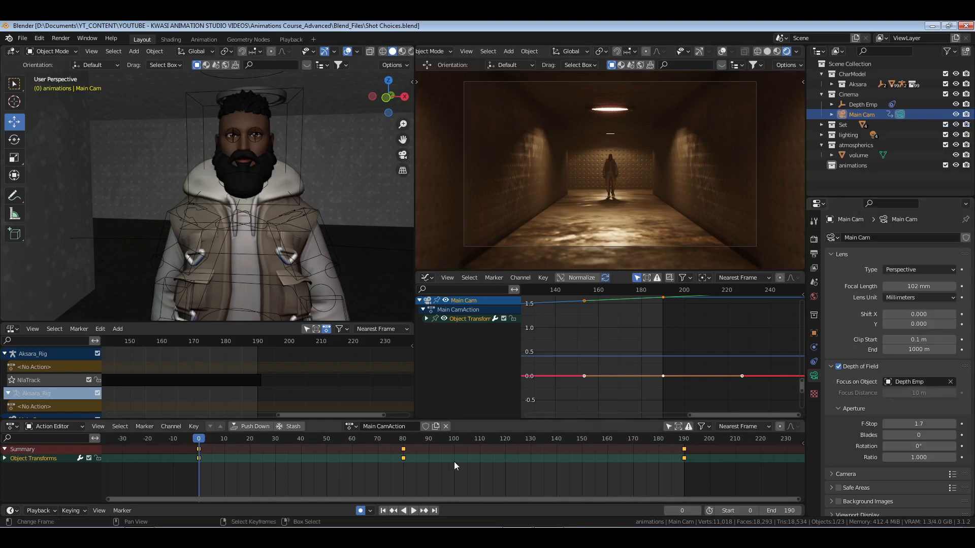
pyautogui.hotkey('ctrl', 's')
# Play back the shot, set Main Cam's Y location at frame 80 to about 0.028 m, and save the file at frame 0.
pyautogui.press('space')
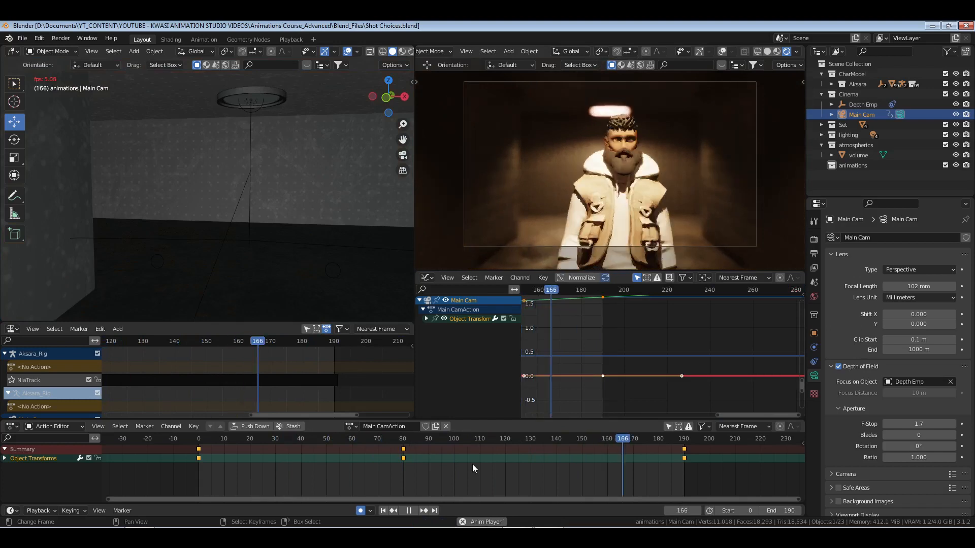
pyautogui.press('space')
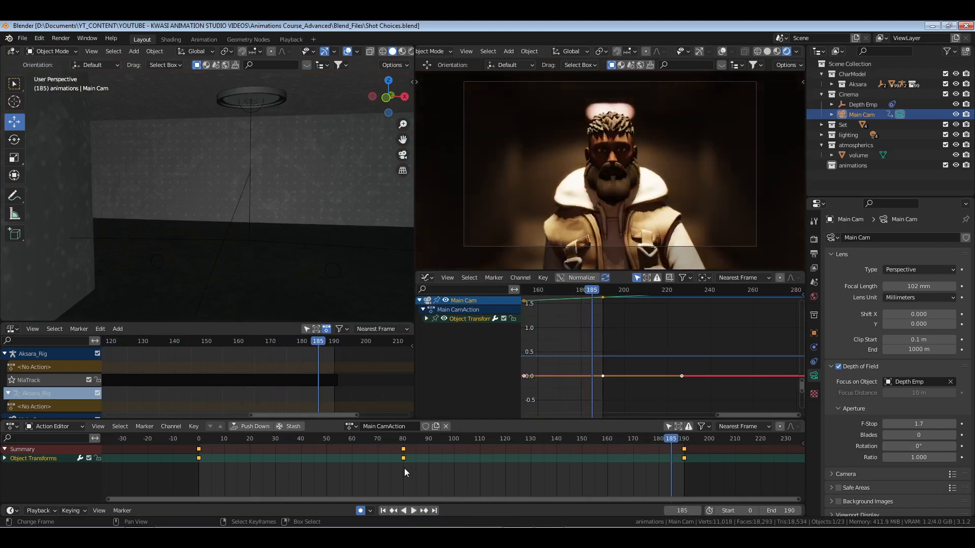
pyautogui.click(404, 468)
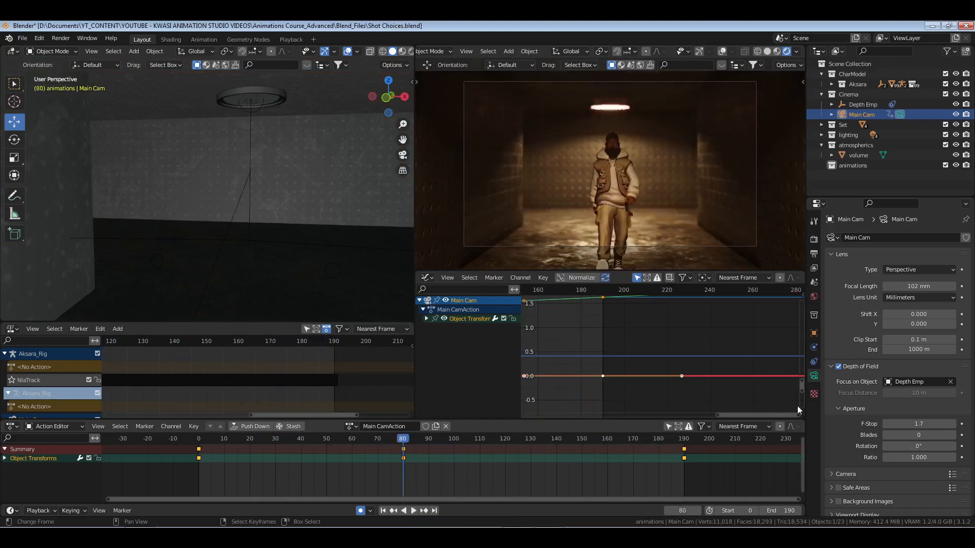
pyautogui.click(814, 333)
pyautogui.moveTo(914, 279); pyautogui.dragTo(945, 279)
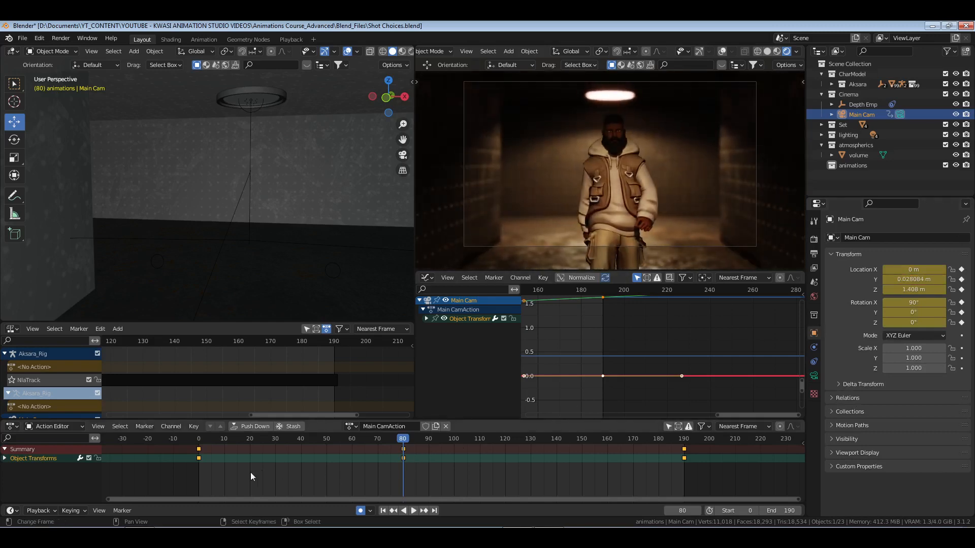
pyautogui.click(197, 476)
pyautogui.hotkey('ctrl', 's')
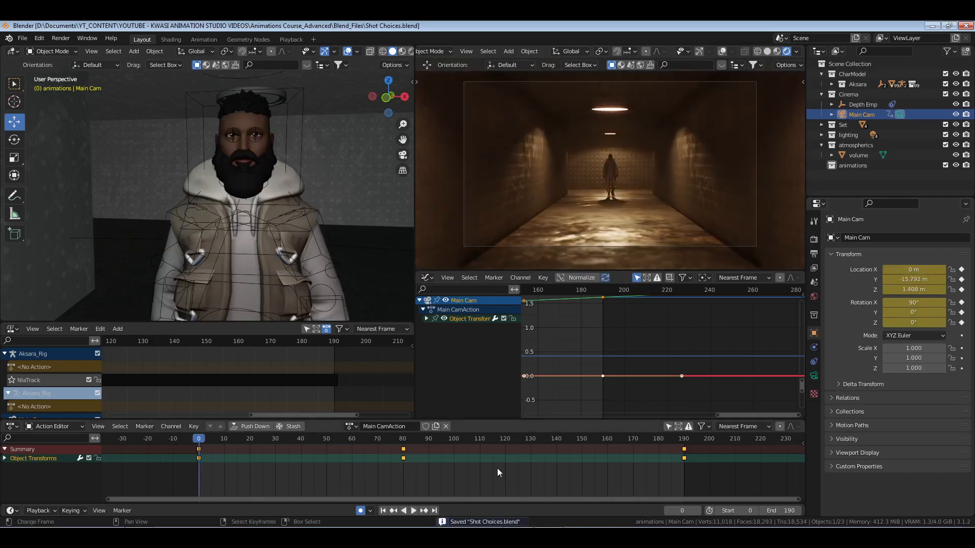
# Keyframe Main Cam's focal length of 102 mm at frame 80.
pyautogui.click(813, 377)
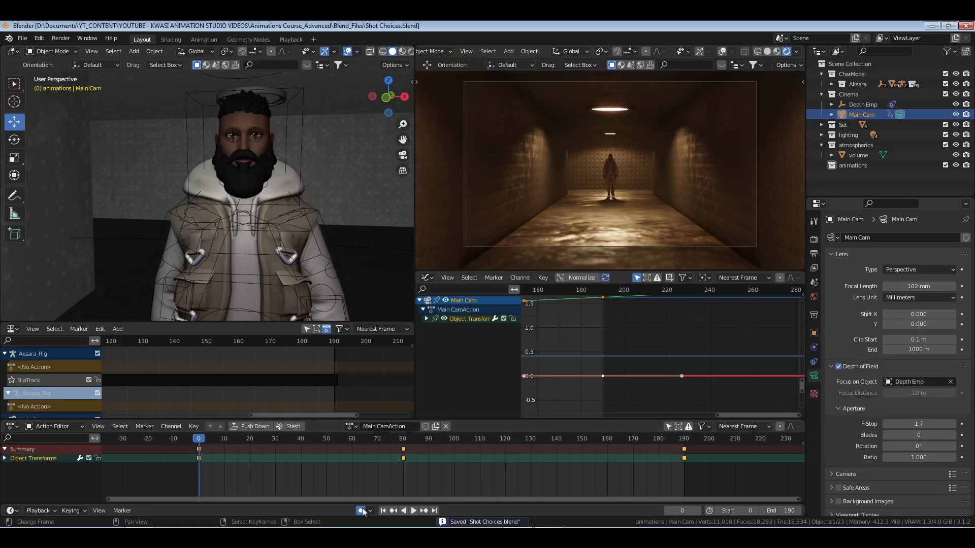
pyautogui.click(403, 472)
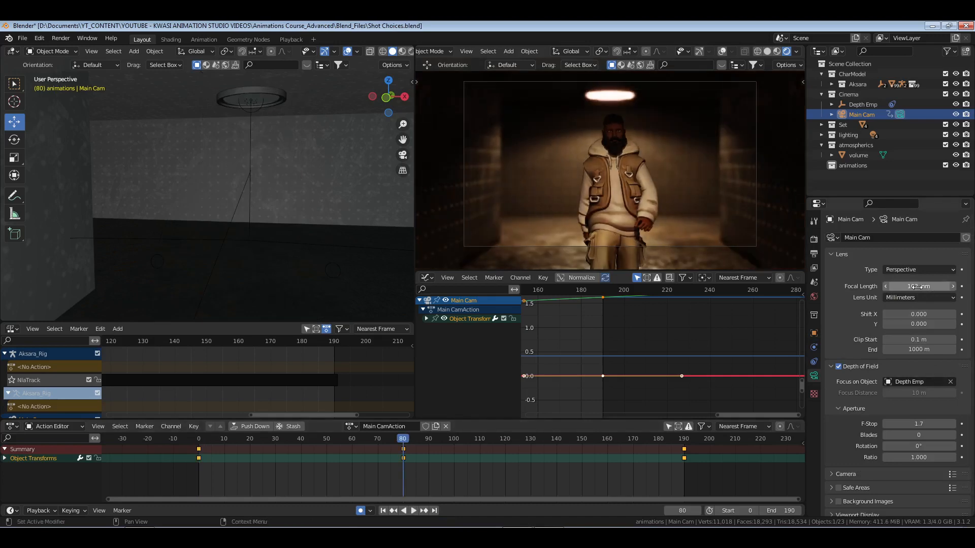
pyautogui.click(961, 286)
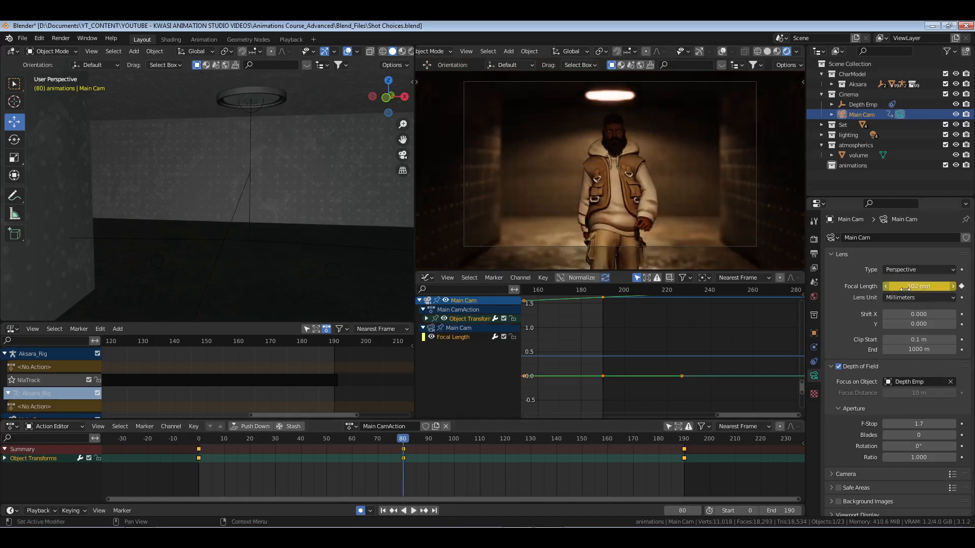
# Change the Action Editor to Dope Sheet mode and bring Main Cam's object transform and focal length channels into view.
pyautogui.click(50, 428)
pyautogui.click(43, 443)
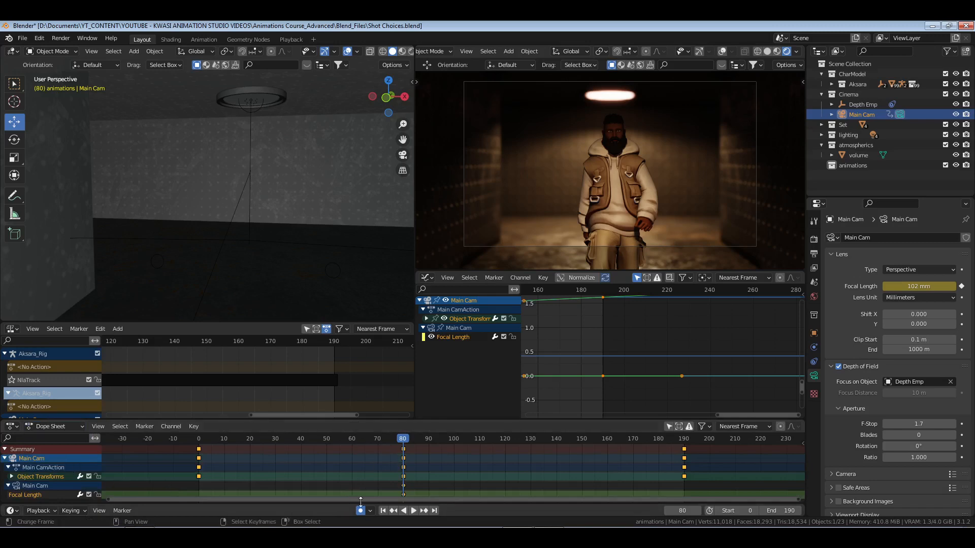
pyautogui.moveTo(336, 477); pyautogui.dragTo(346, 441, button='middle')
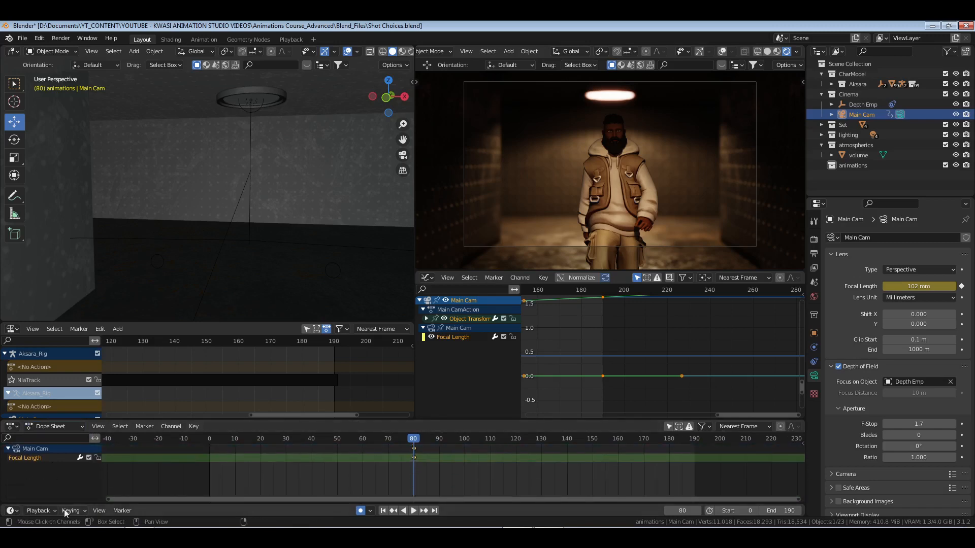
pyautogui.moveTo(522, 452)
pyautogui.mouseDown(button='middle')
pyautogui.moveTo(518, 472)
pyautogui.moveTo(509, 465)
pyautogui.mouseUp(button='middle')
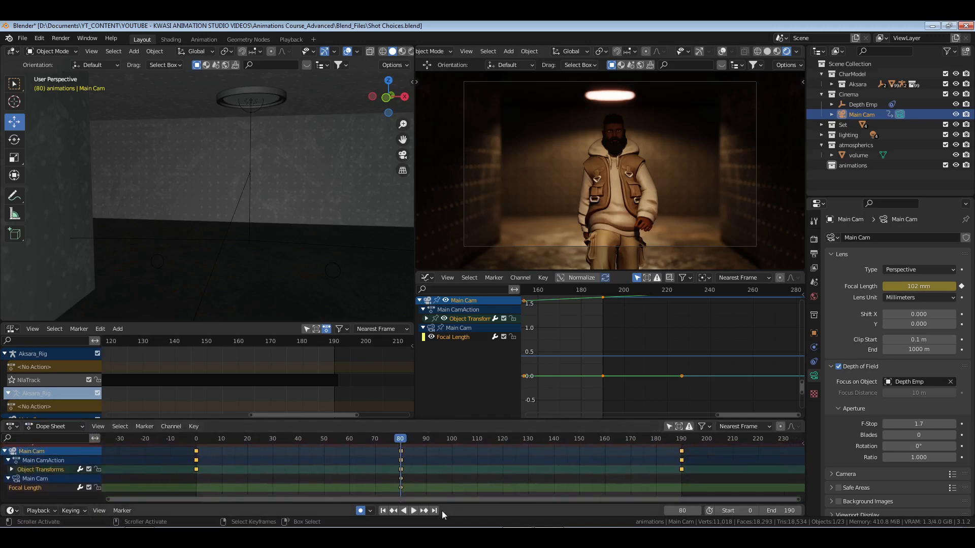
# At frame 190, set Main Cam's focal length to 65 mm and its location to Y -1.5319 m and Z 1.576 m.
pyautogui.hotkey('shift', 'Right')
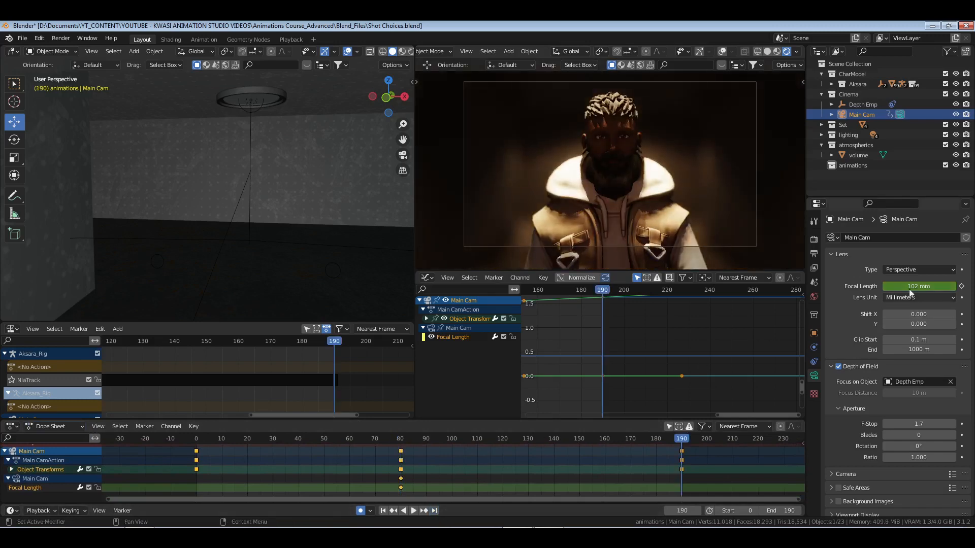
pyautogui.doubleClick(908, 287)
pyautogui.write('65')
pyautogui.press('Return')
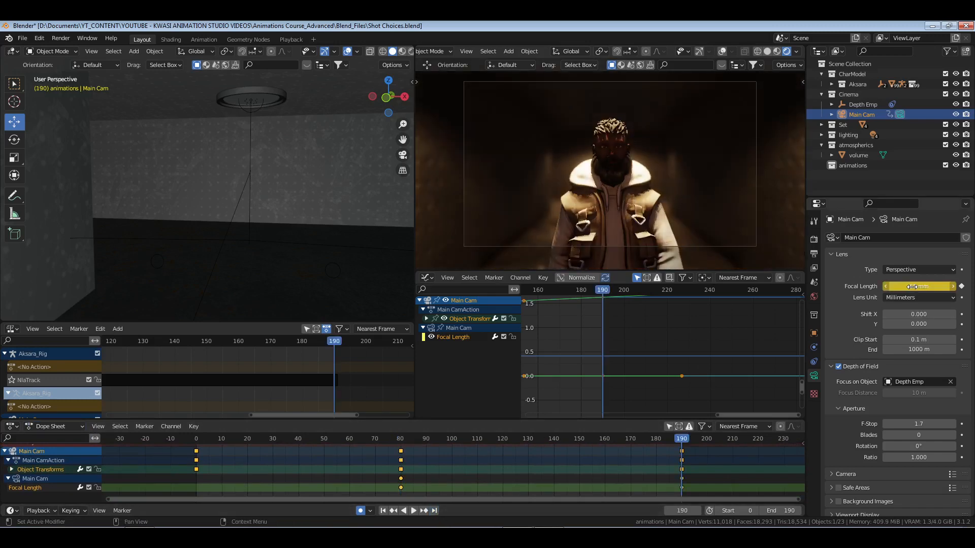
pyautogui.click(813, 333)
pyautogui.moveTo(921, 290)
pyautogui.mouseDown()
pyautogui.moveTo(906, 289)
pyautogui.moveTo(916, 279)
pyautogui.moveTo(906, 286)
pyautogui.mouseUp()
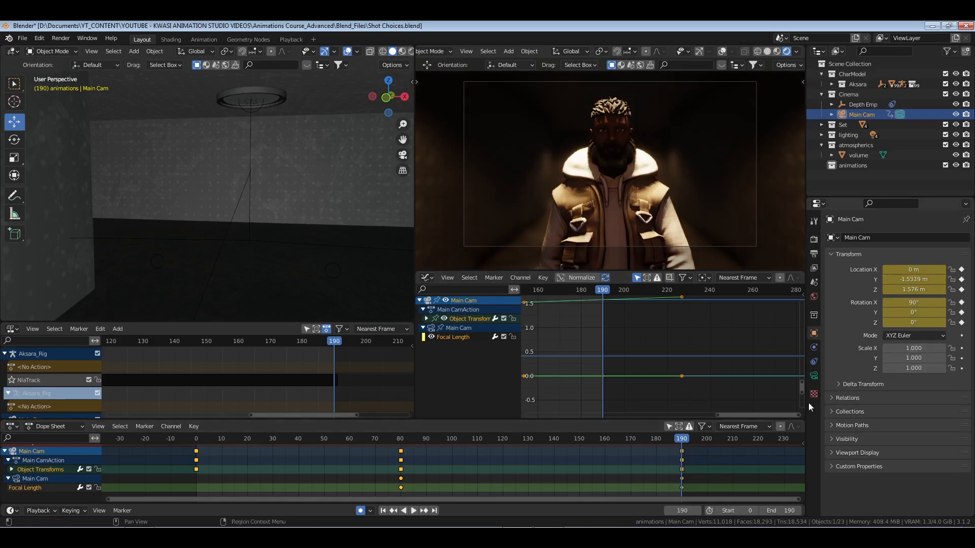
# Keyframe Main Cam's depth of field F-Stop of 1.7 at frame 80.
pyautogui.click(813, 376)
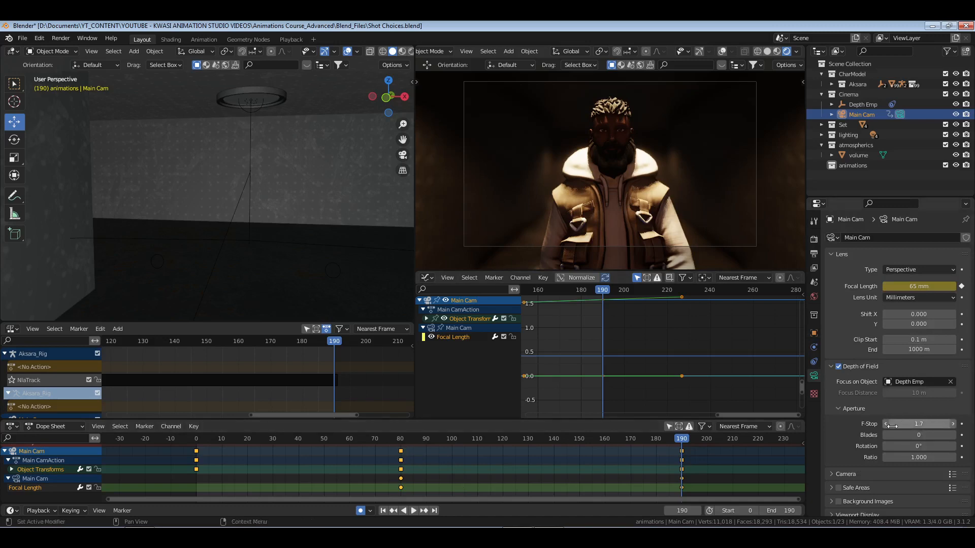
pyautogui.click(401, 437)
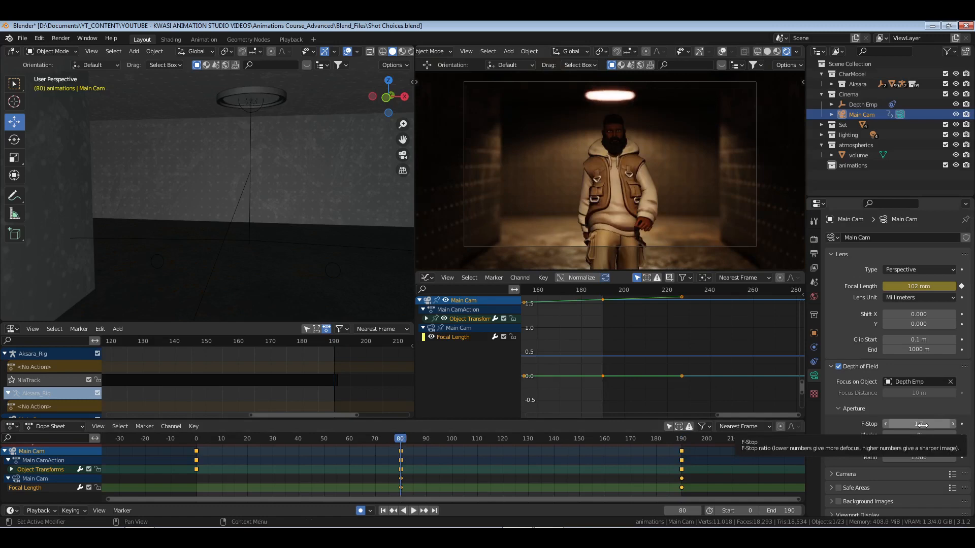
pyautogui.press('i')
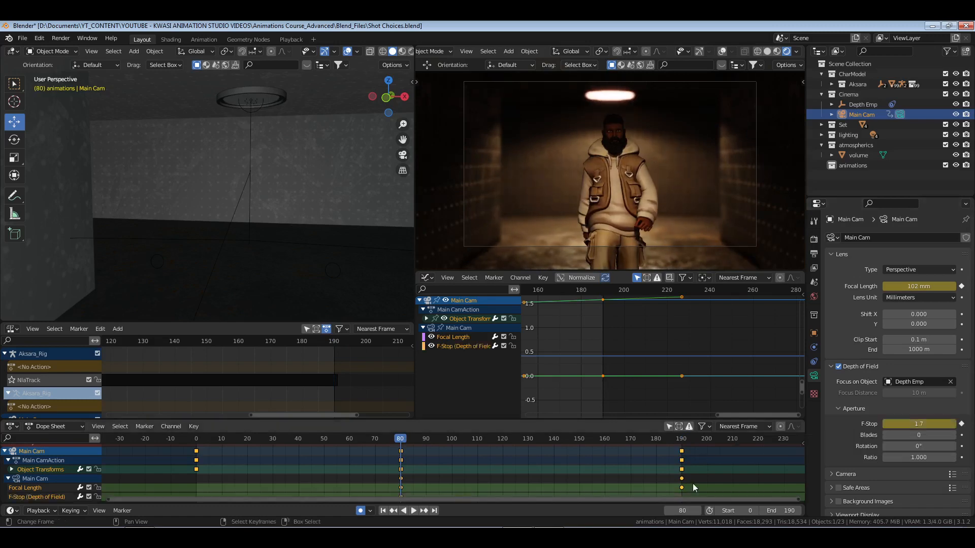
# At frame 190, try a depth of field F-Stop of 3.0 for Main Cam and settle on 2.7.
pyautogui.click(434, 510)
pyautogui.doubleClick(919, 423)
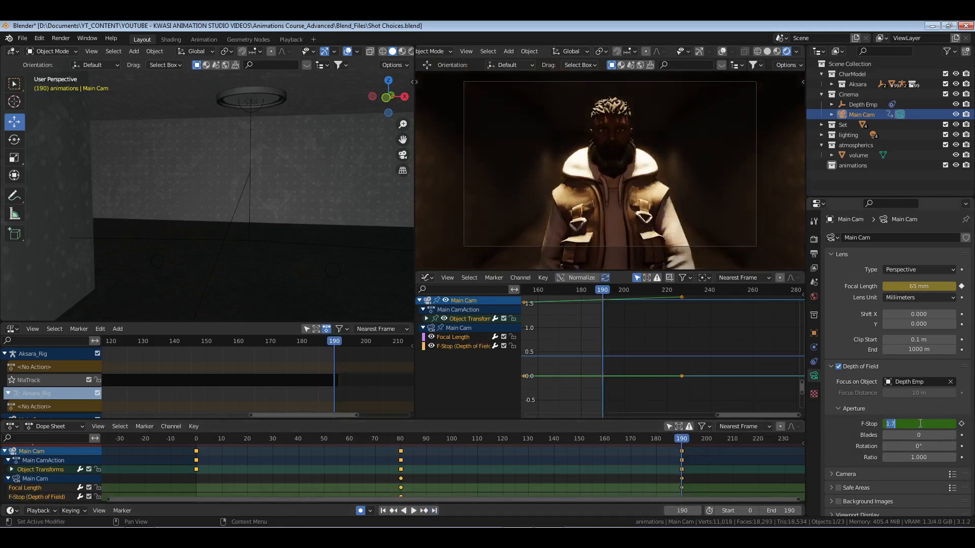
pyautogui.write('3')
pyautogui.press('Return')
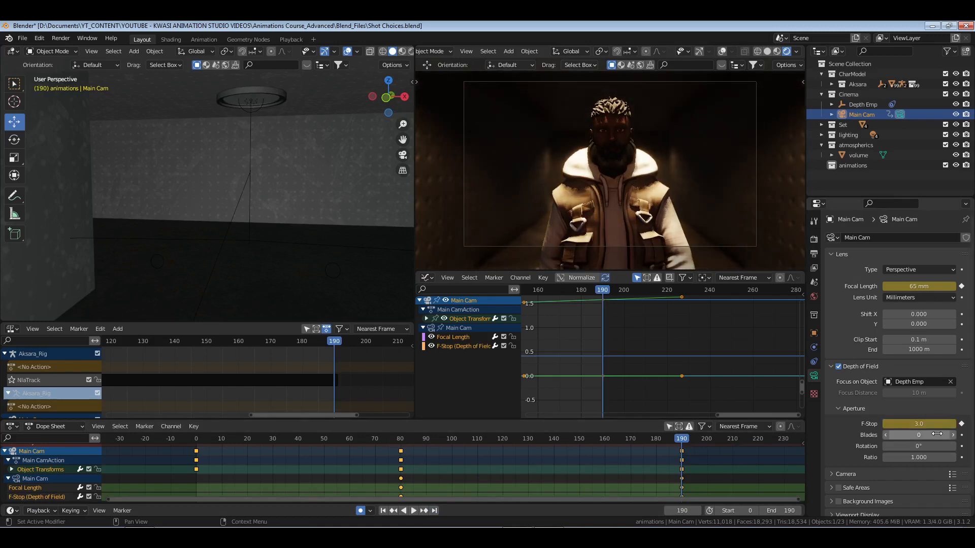
pyautogui.click(916, 422)
pyautogui.write('2.')
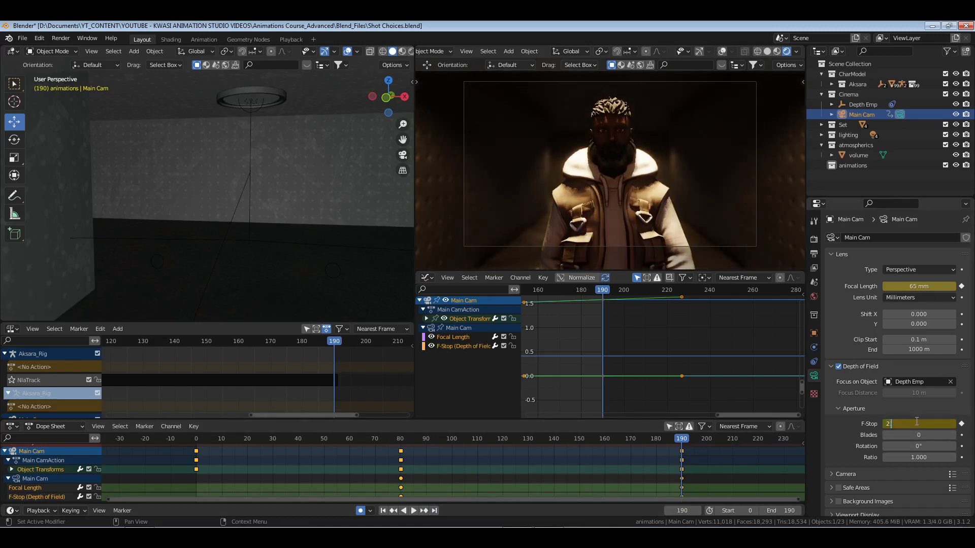
pyautogui.write('7')
pyautogui.press('Return')
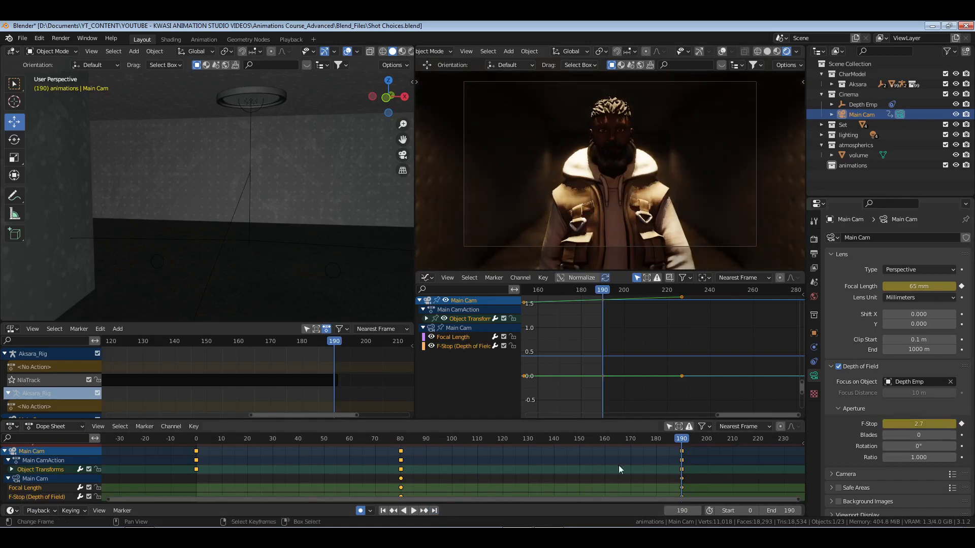
# Save the file at frame 0 and preview the shot in the Playback workspace before returning to Layout.
pyautogui.click(193, 443)
pyautogui.hotkey('ctrl', 's')
pyautogui.click(291, 39)
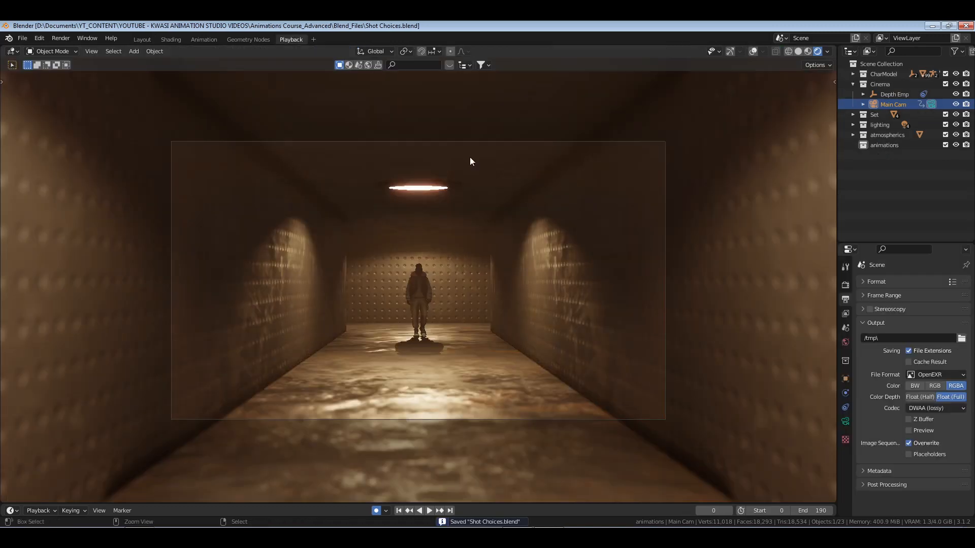
pyautogui.press('space')
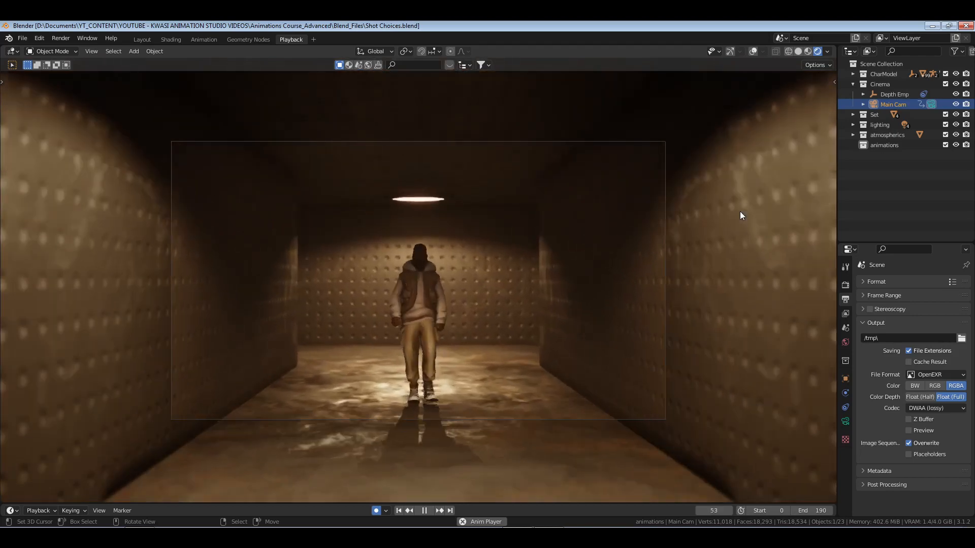
pyautogui.press('space')
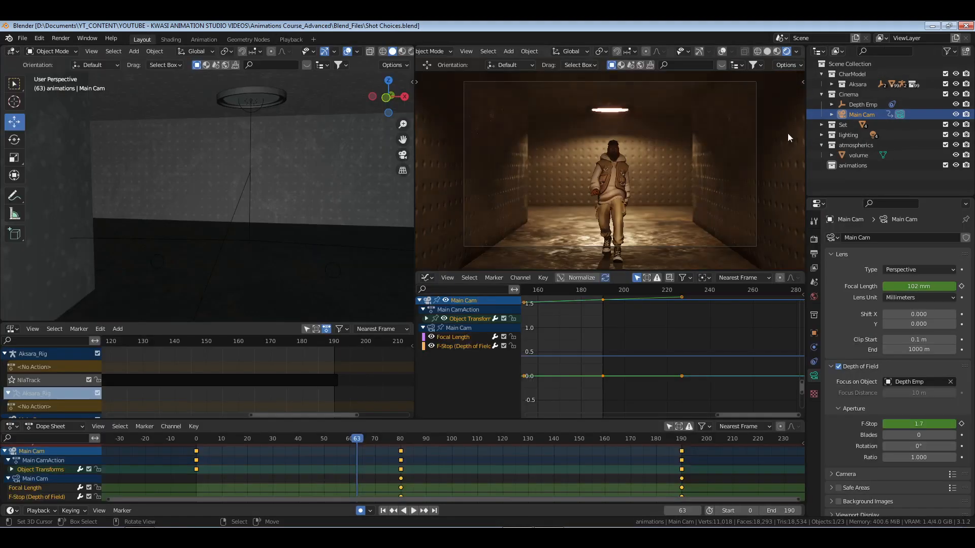
pyautogui.click(142, 39)
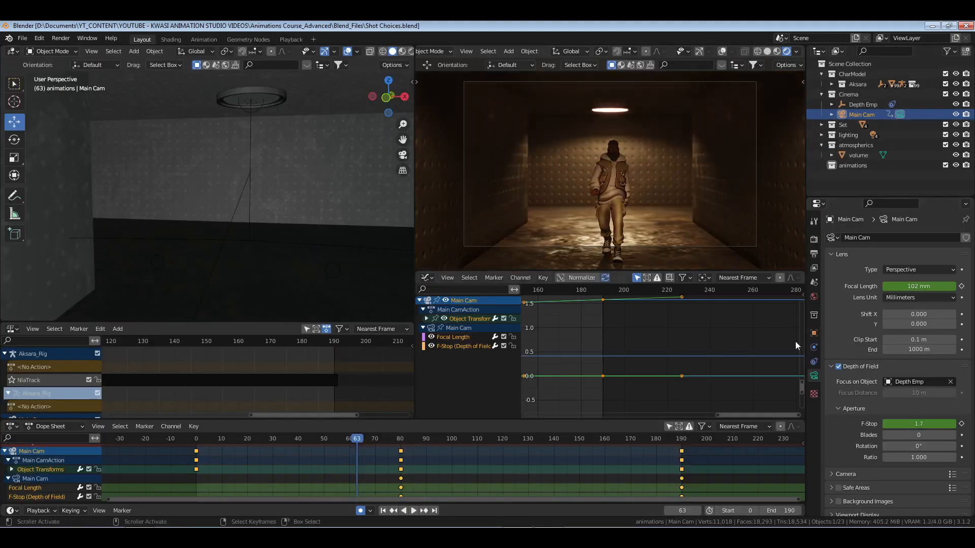
# Fine-tune Main Cam's Y and Z location at frame 190 and go back to frame 0.
pyautogui.click(814, 333)
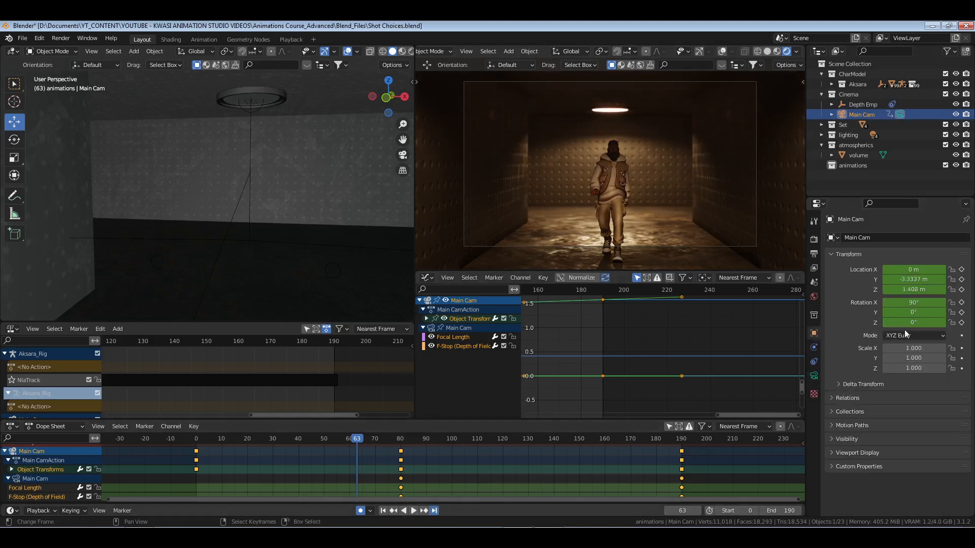
pyautogui.click(434, 511)
pyautogui.moveTo(913, 279); pyautogui.dragTo(915, 290)
pyautogui.hotkey('shift', 'Left')
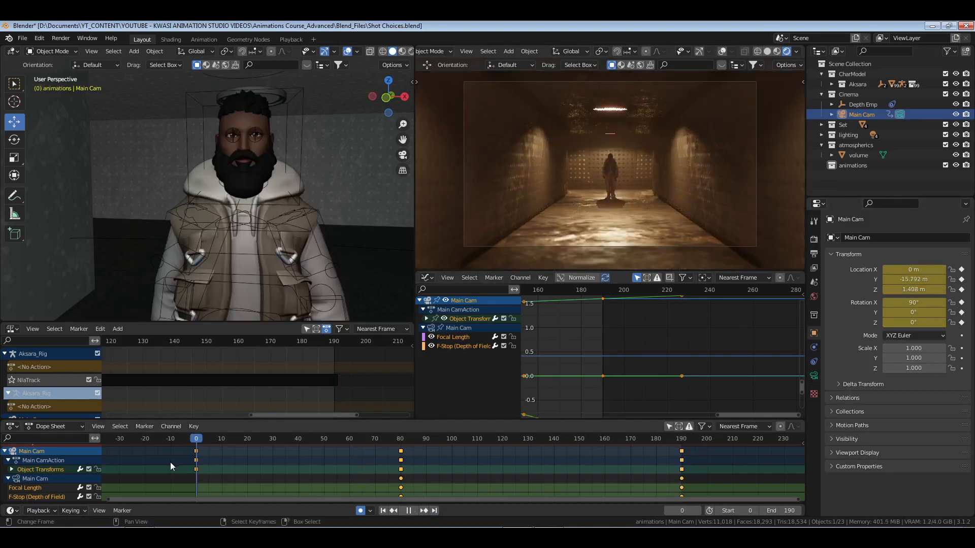
# Save the file, review the revised camera move in the Playback workspace, and return to the Layout workspace at frame 0.
pyautogui.hotkey('ctrl', 's')
pyautogui.click(286, 38)
pyautogui.press('space')
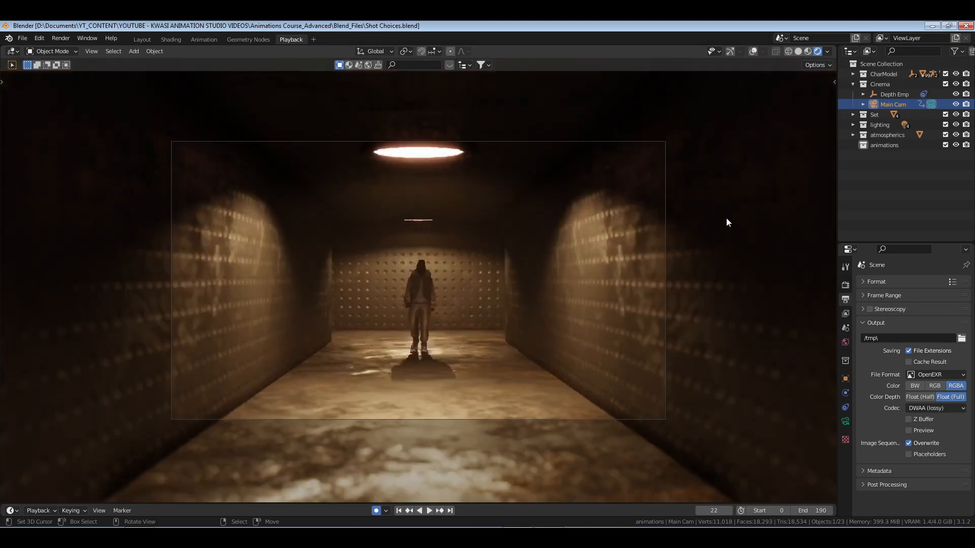
pyautogui.press('space')
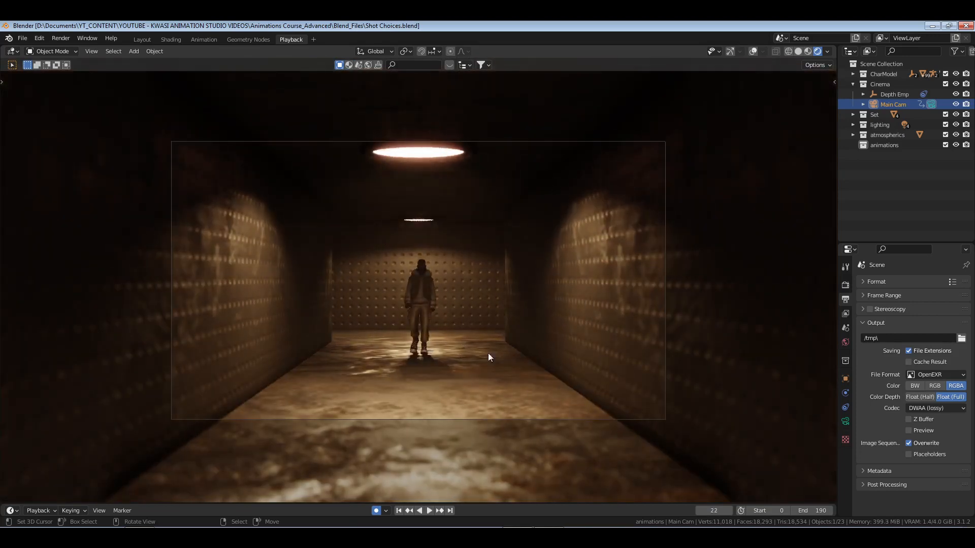
pyautogui.click(399, 510)
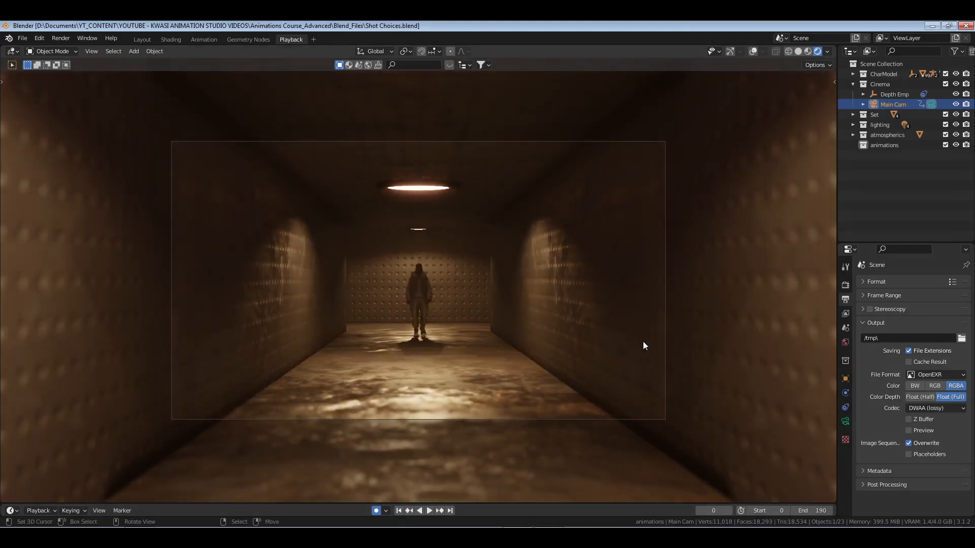
pyautogui.hotkey('ctrl', 's')
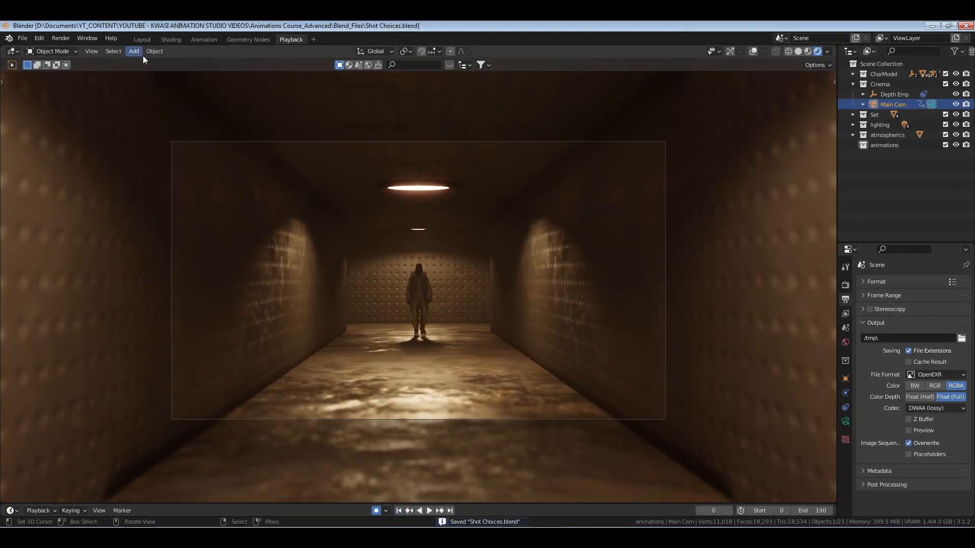
pyautogui.click(142, 39)
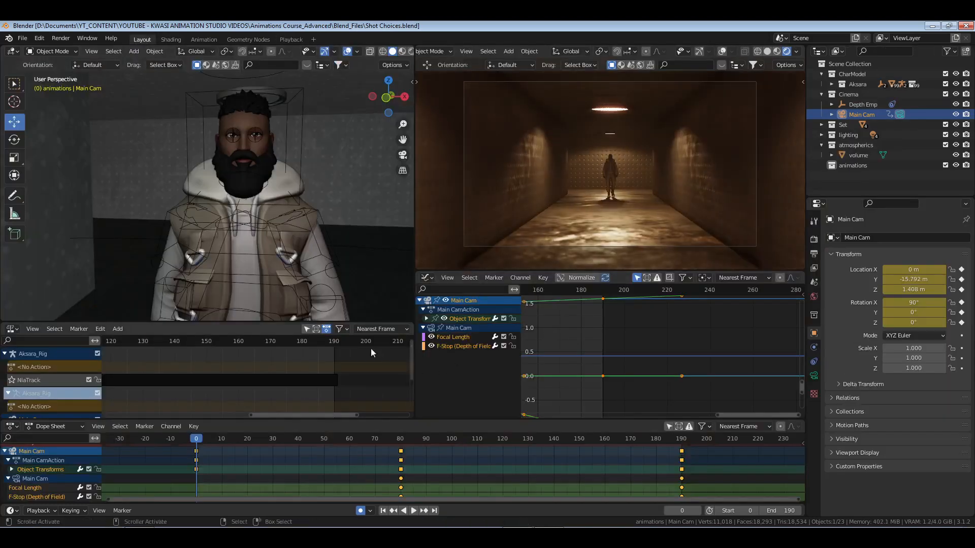
# Add a Damped Track object constraint to Main Cam.
pyautogui.moveTo(297, 243)
pyautogui.mouseDown(button='middle')
pyautogui.moveTo(251, 231)
pyautogui.moveTo(337, 249)
pyautogui.moveTo(308, 262)
pyautogui.moveTo(305, 250)
pyautogui.mouseUp(button='middle')
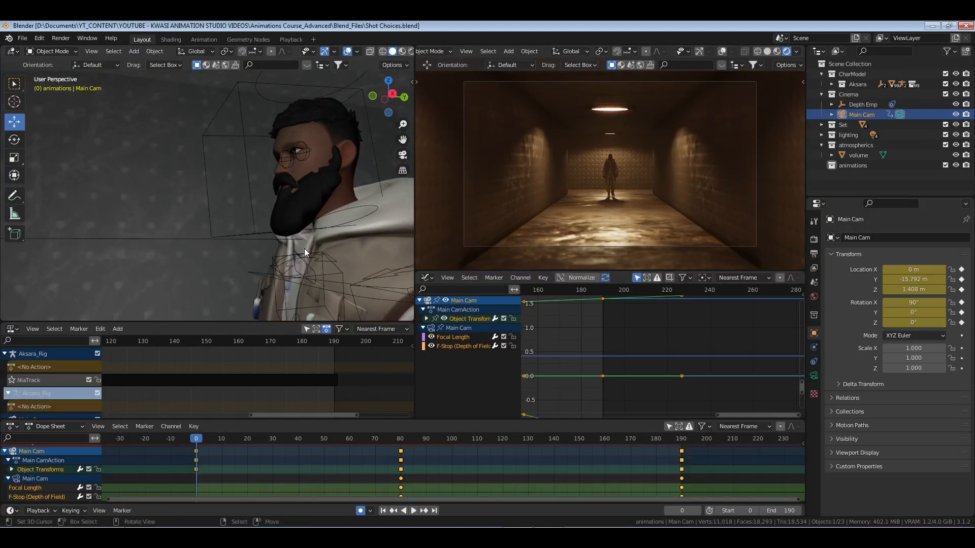
pyautogui.moveTo(330, 175); pyautogui.dragTo(335, 184, button='middle')
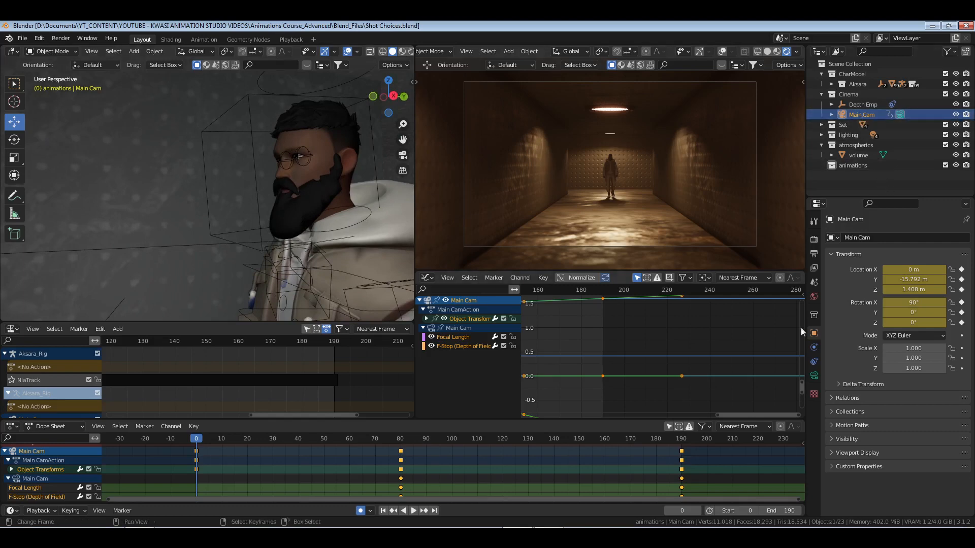
pyautogui.click(814, 375)
pyautogui.click(885, 237)
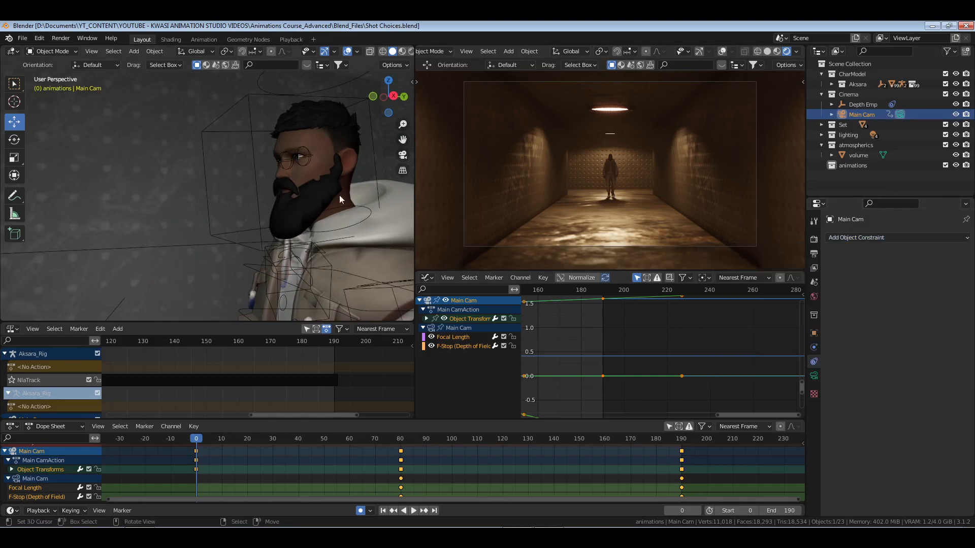
pyautogui.click(883, 237)
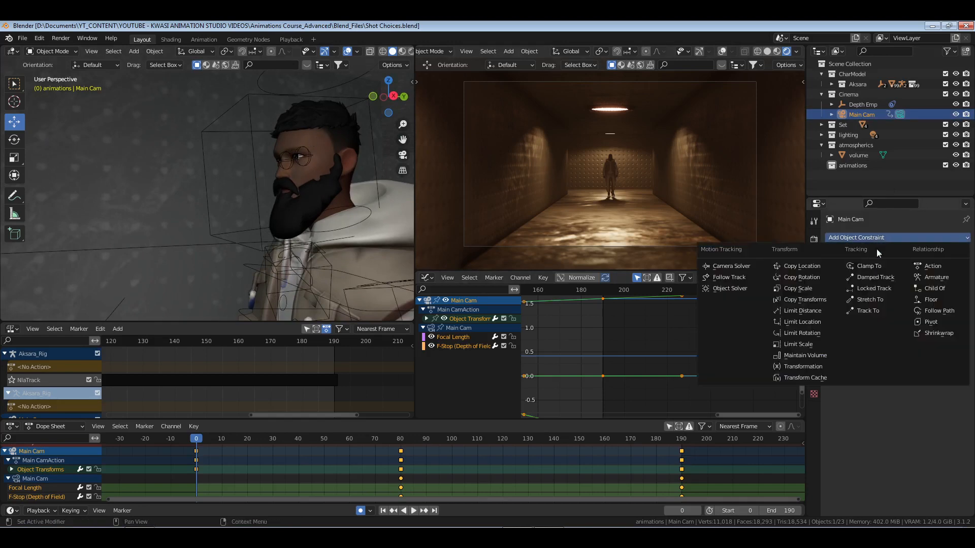
pyautogui.click(877, 279)
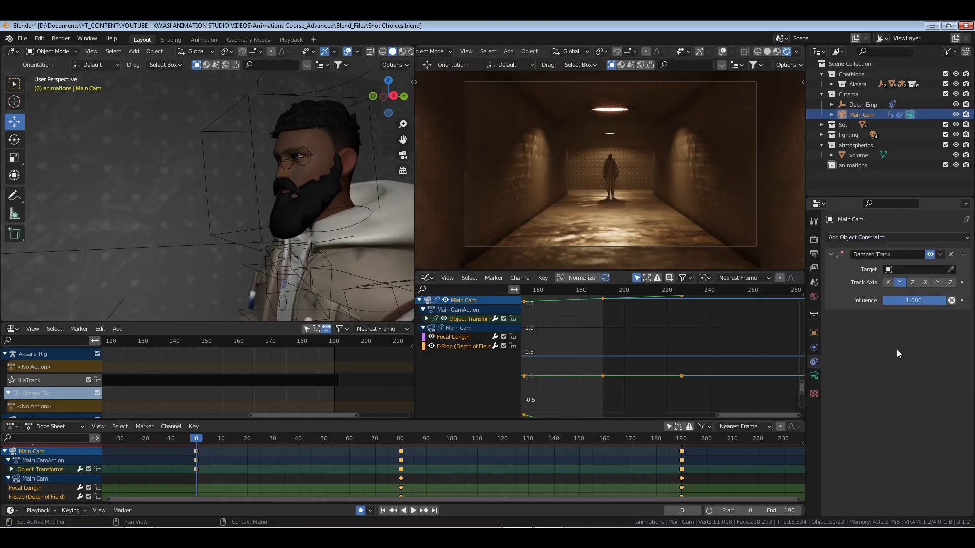
# Point Main Cam's Damped Track at the head.x bone of Aksara_Rig and lower its influence to 0.323.
pyautogui.click(950, 269)
pyautogui.click(310, 264)
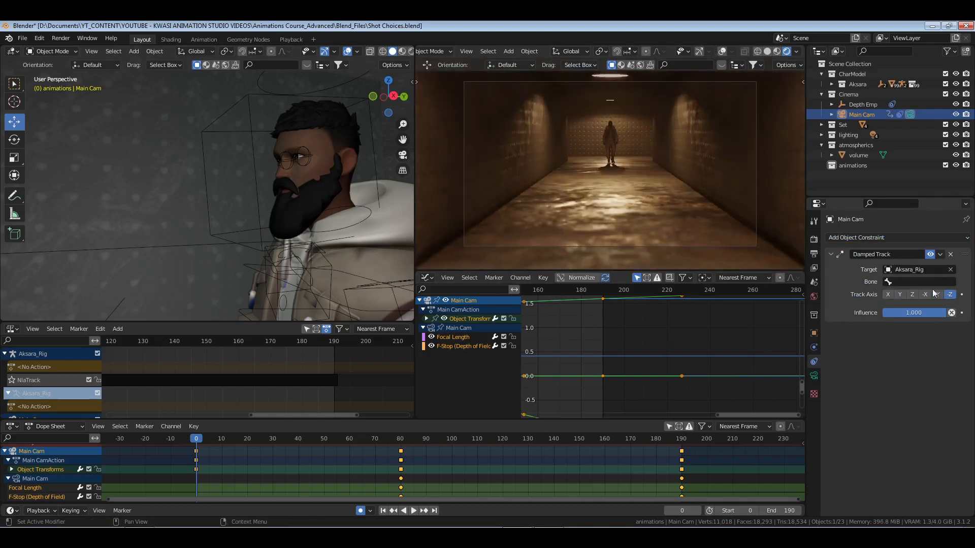
pyautogui.click(919, 282)
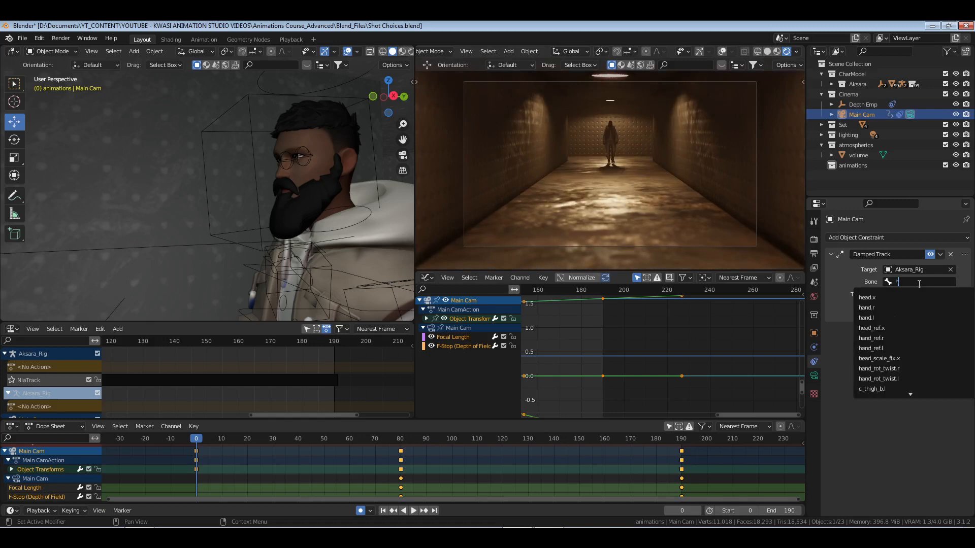
pyautogui.press('Return')
pyautogui.click(919, 283)
pyautogui.write('head')
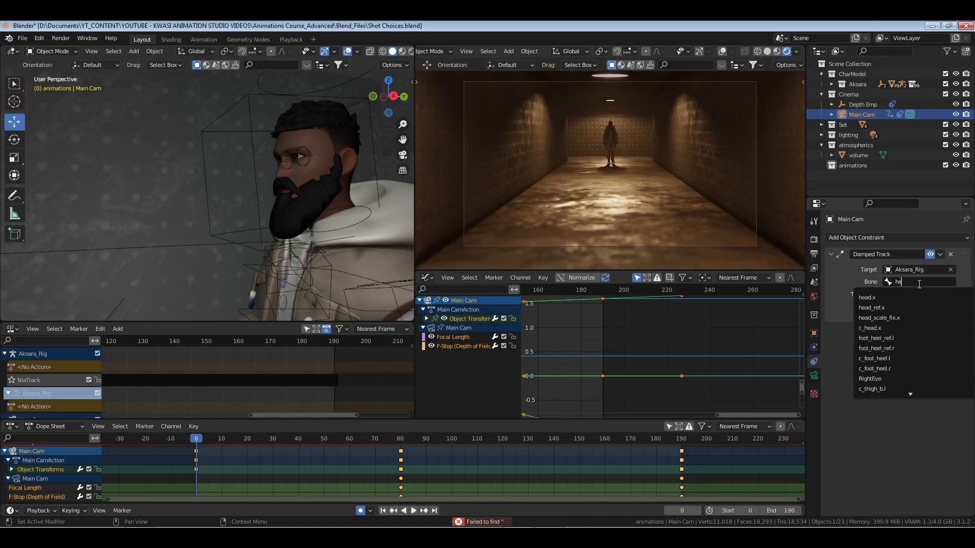
pyautogui.click(913, 298)
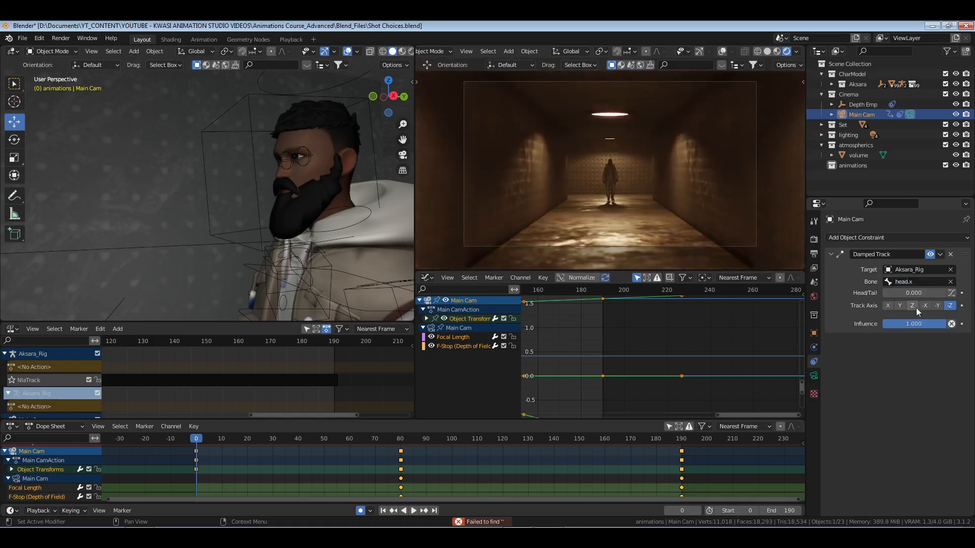
pyautogui.moveTo(931, 324); pyautogui.dragTo(903, 324)
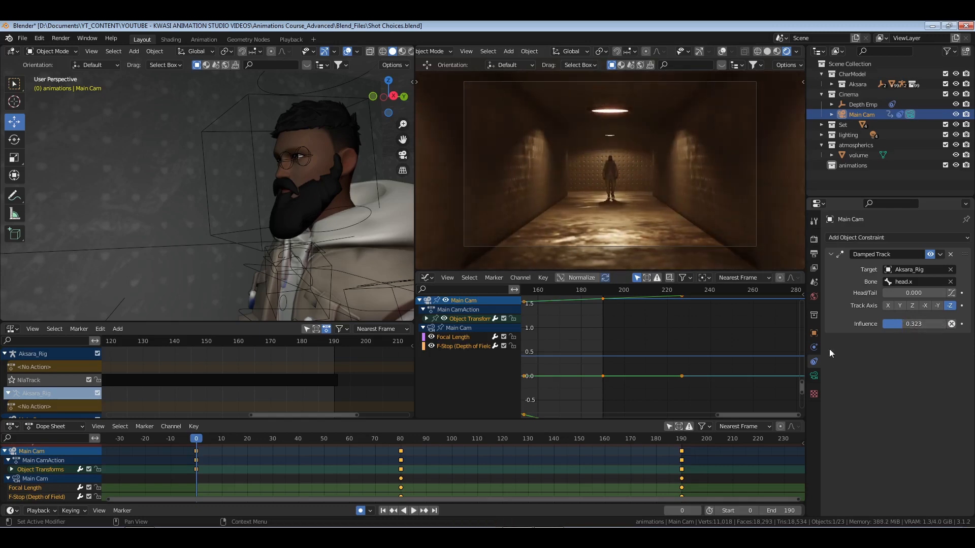
# Save the file, play the tracked camera move in the Playback workspace, and return to frame 0 with another save.
pyautogui.click(291, 40)
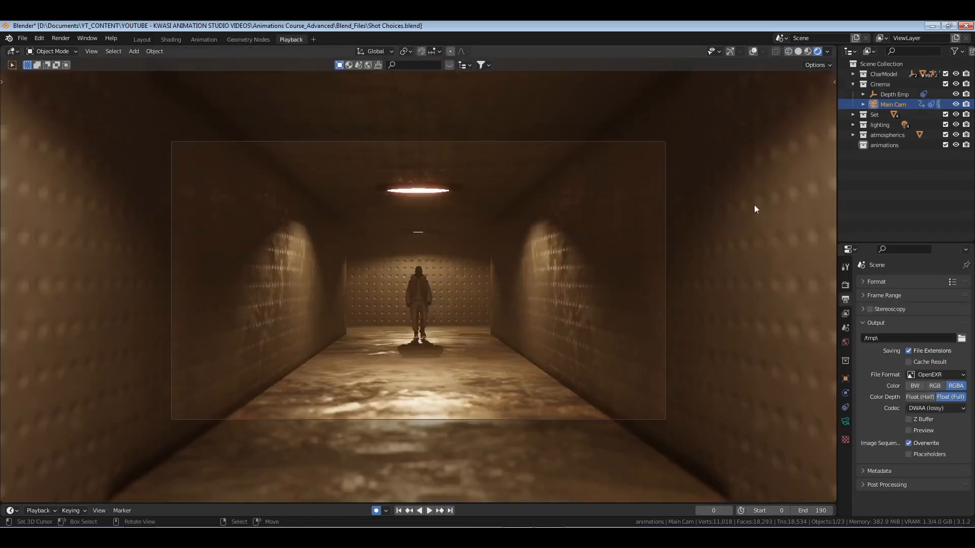
pyautogui.hotkey('ctrl', 's')
pyautogui.press('space')
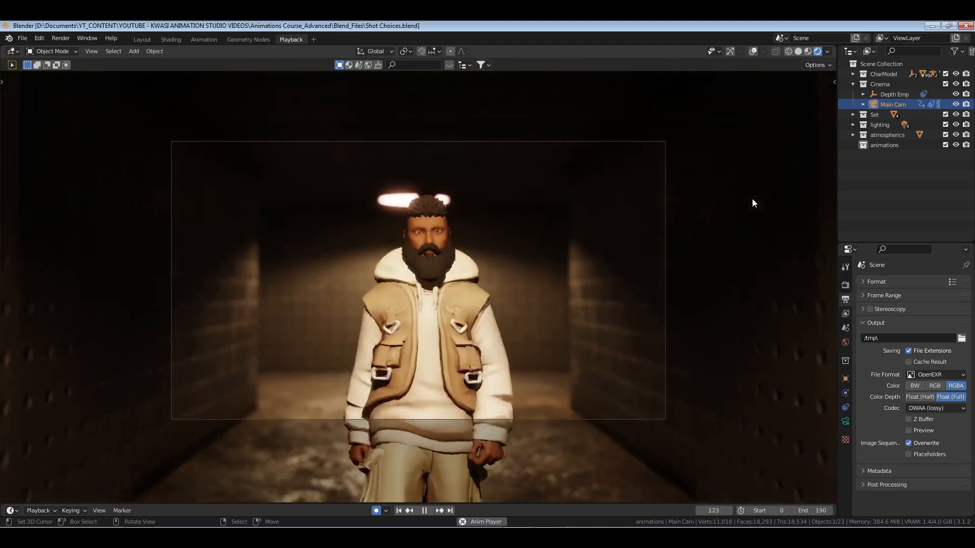
pyautogui.press('space')
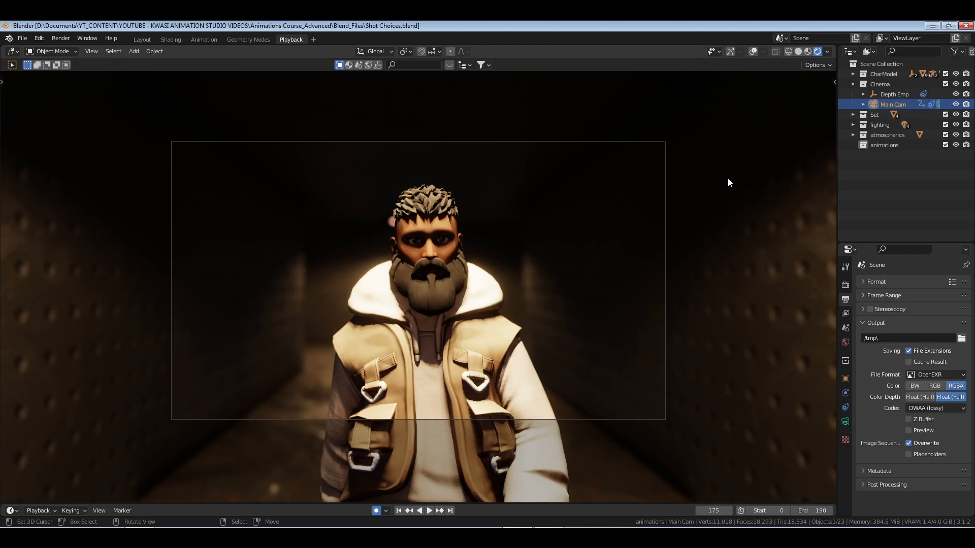
pyautogui.click(400, 512)
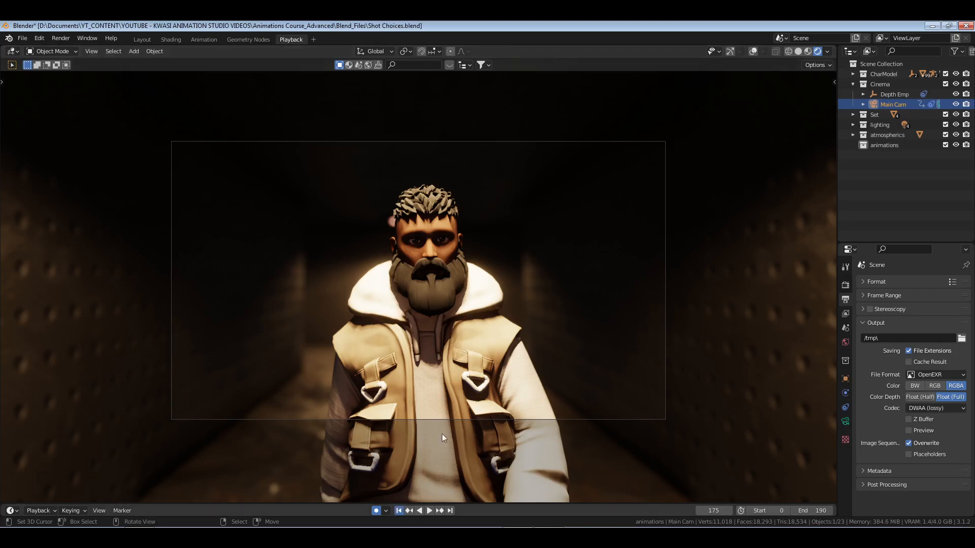
pyautogui.hotkey('ctrl', 's')
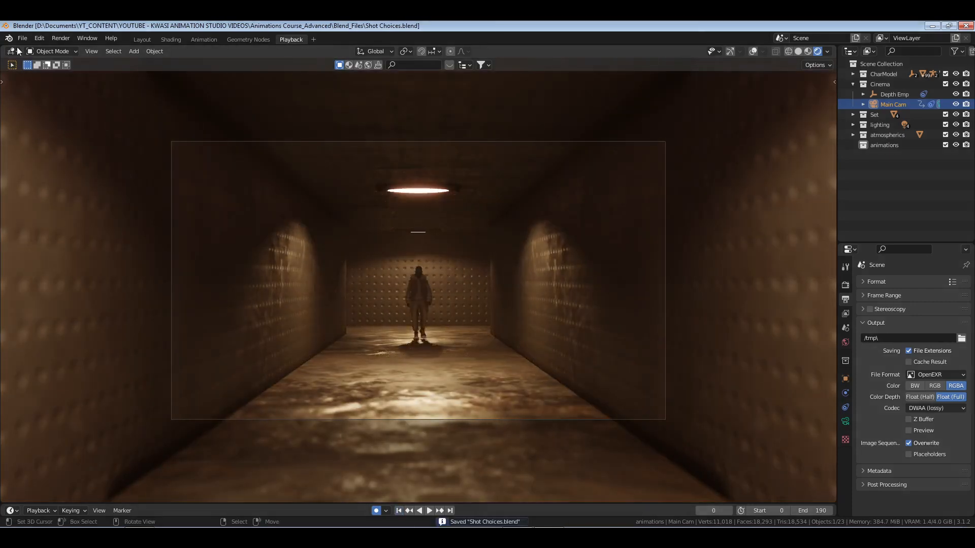
# Look through the recent files, start a second Blender session and dismiss its splash screen.
pyautogui.click(23, 39)
pyautogui.moveTo(51, 69)
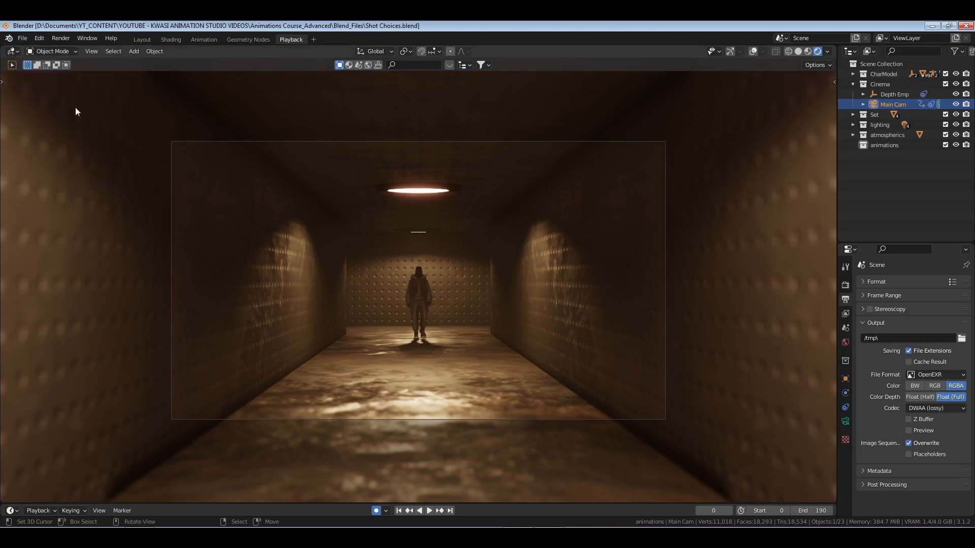
pyautogui.click(23, 40)
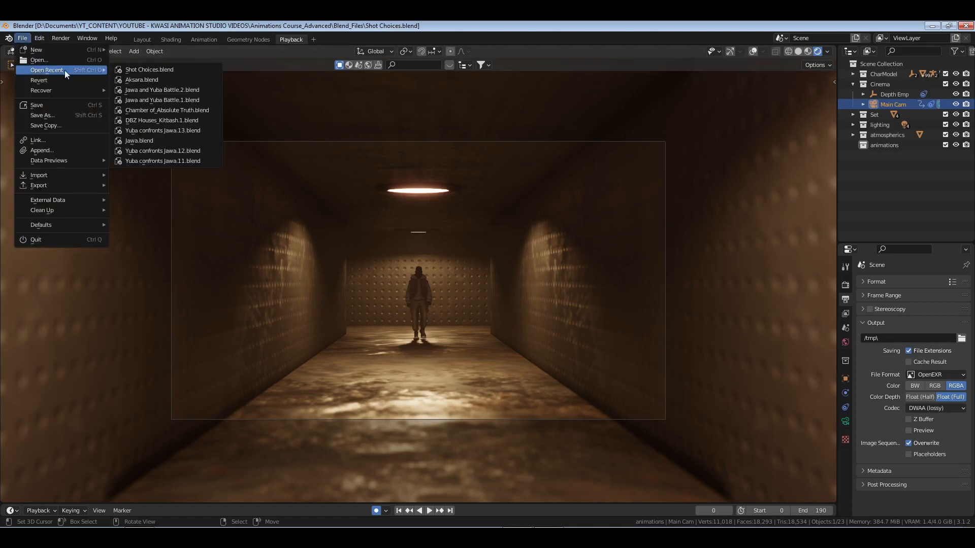
pyautogui.middleClick(517, 537)
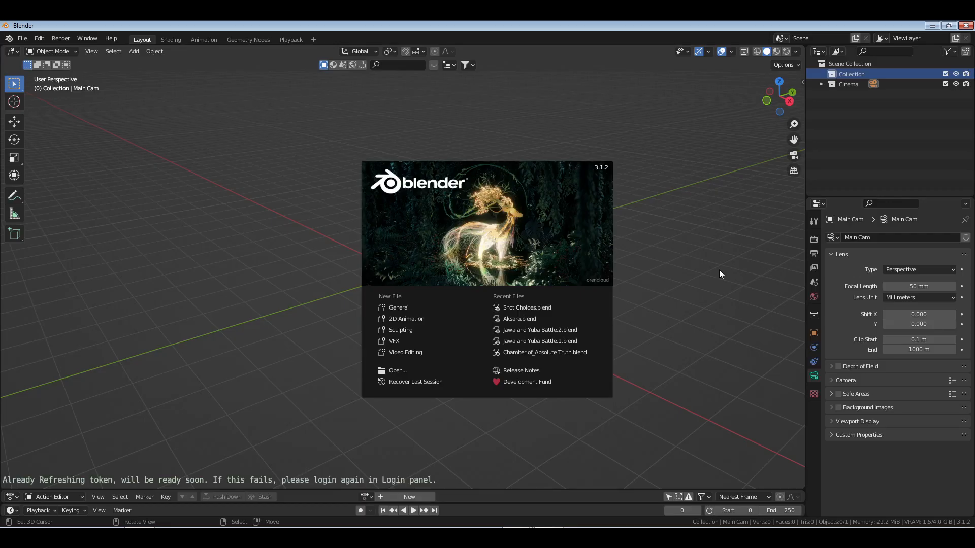
pyautogui.click(719, 270)
# Browse for a file to open in RANDOM PROJECTS, filter the folders by "ronin", and enter Ronin_Jawa.
pyautogui.click(22, 38)
pyautogui.click(38, 60)
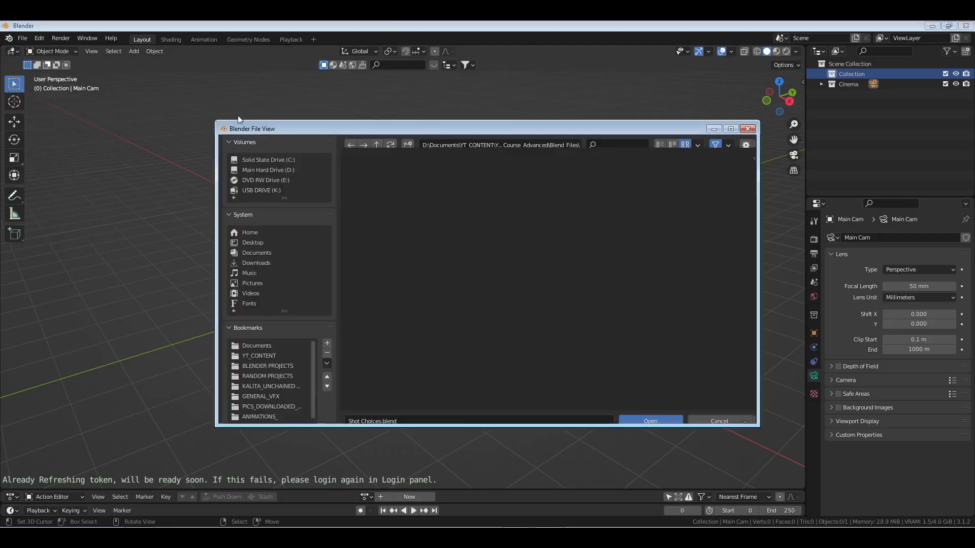
pyautogui.scroll(-2, 260, 318)
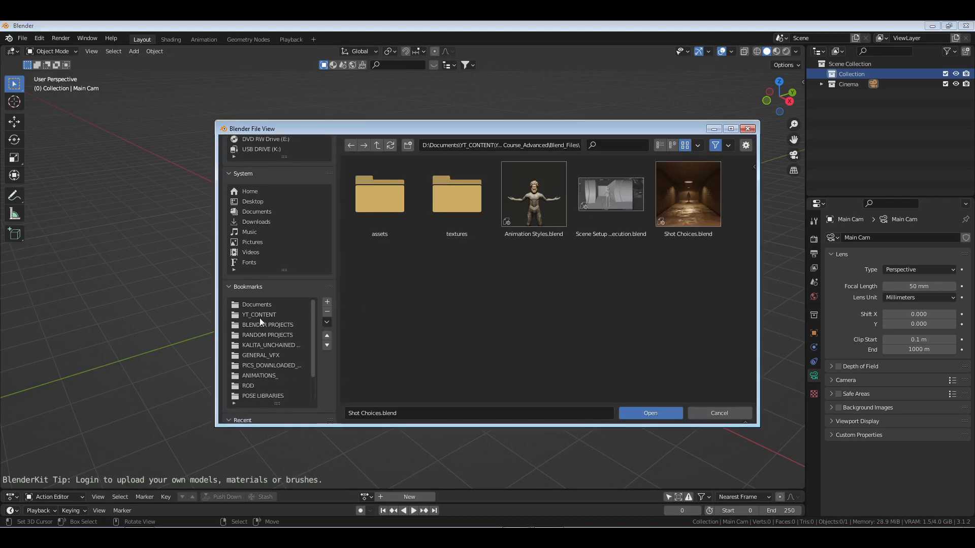
pyautogui.click(258, 335)
pyautogui.click(613, 144)
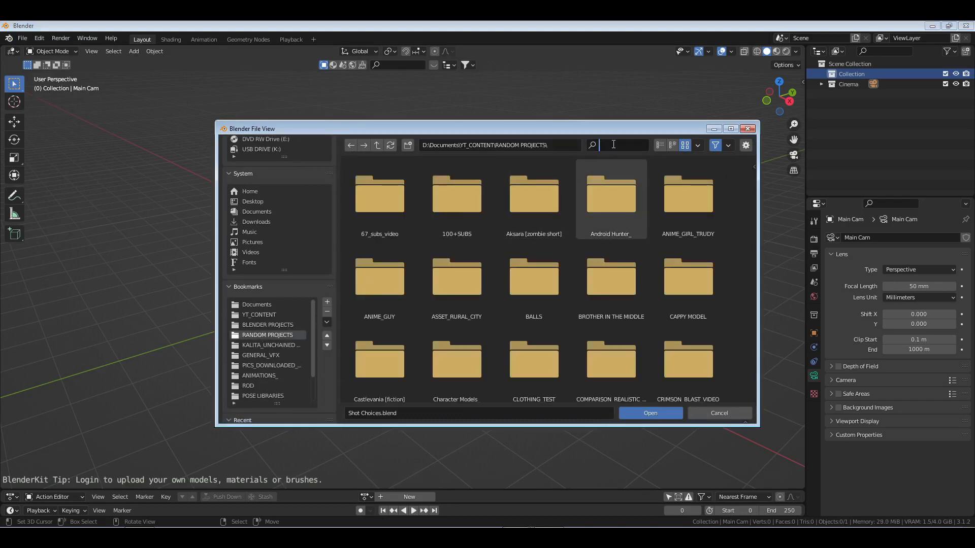
pyautogui.write('ronin')
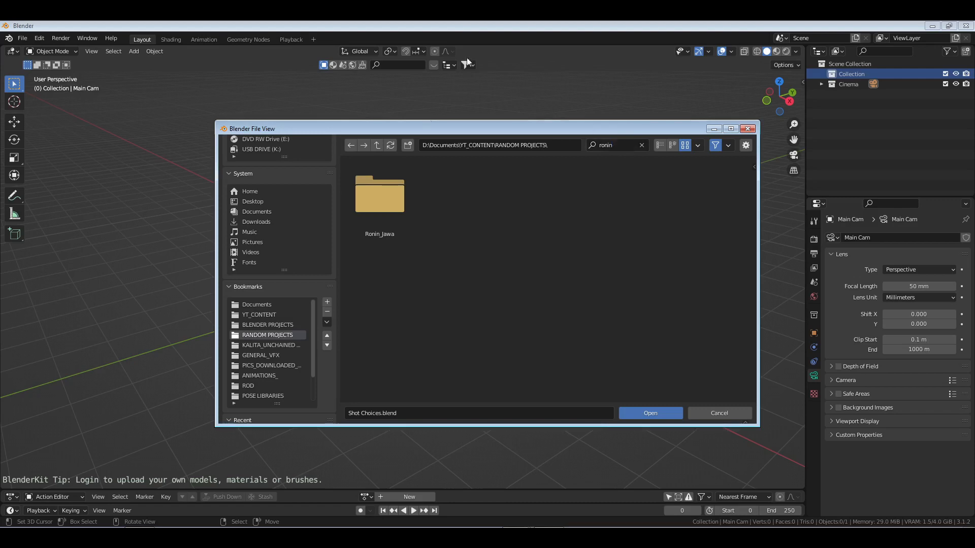
pyautogui.doubleClick(400, 200)
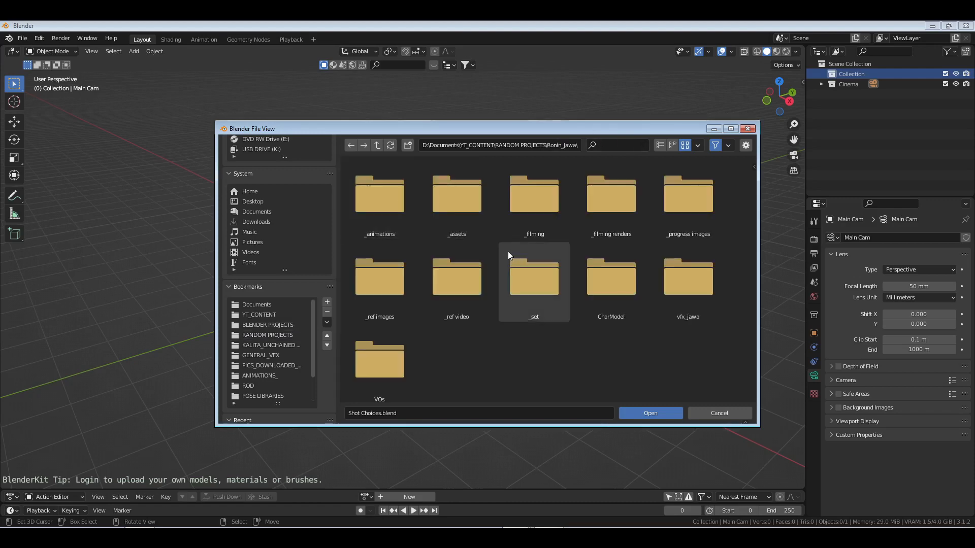
# Show the files as a list and open Yuba confronts Jawa.13.blend from the _filming\Yuba confronts Jawa folder.
pyautogui.click(664, 147)
pyautogui.doubleClick(388, 196)
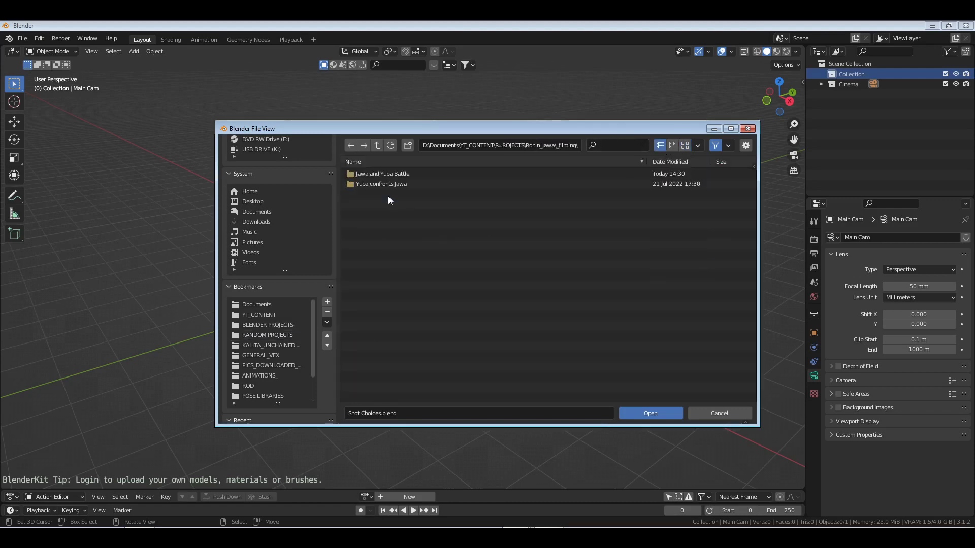
pyautogui.doubleClick(391, 183)
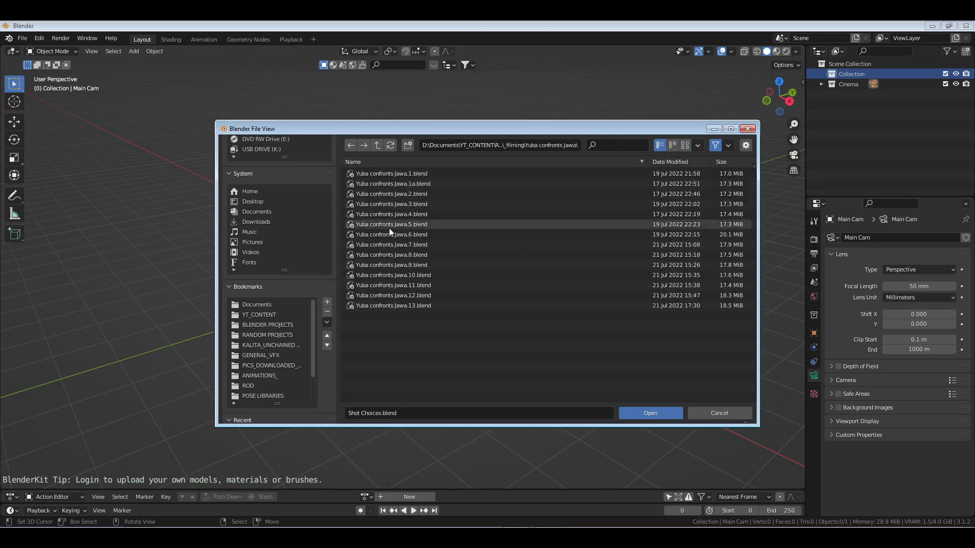
pyautogui.click(406, 305)
pyautogui.click(654, 412)
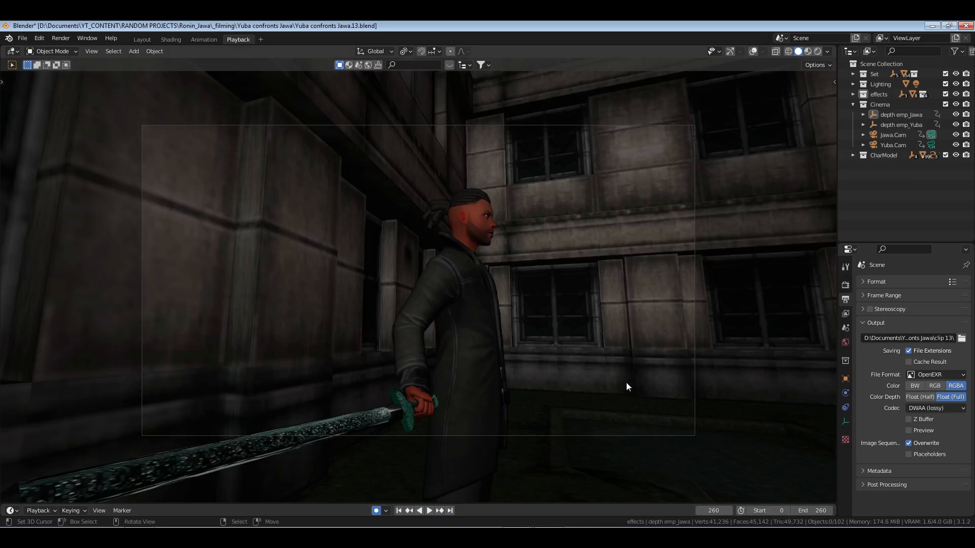
# Scrub back, play and pause through the Yuba confronts Jawa.13 shot to study its camera movement, and rewind to the first frame.
pyautogui.moveTo(713, 510); pyautogui.dragTo(579, 510)
pyautogui.press('space')
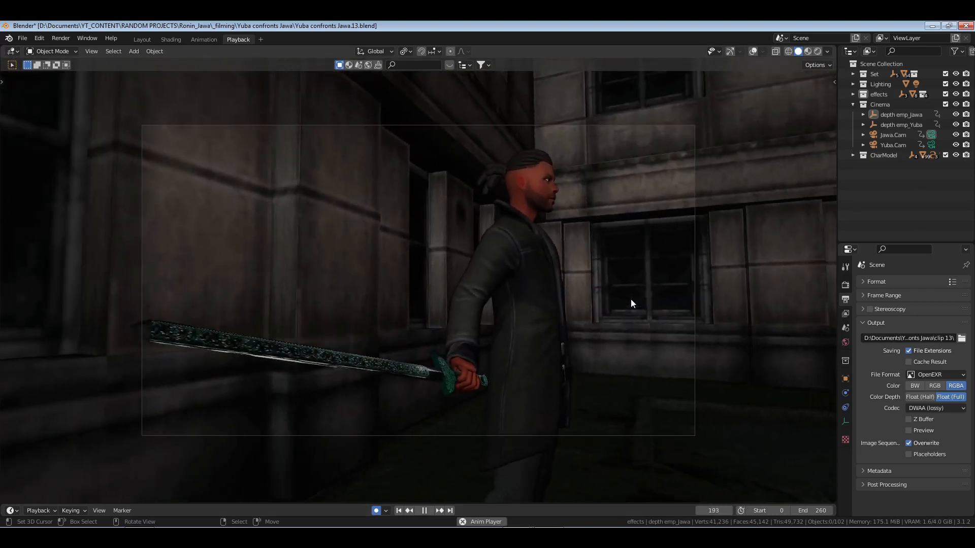
pyautogui.press('space')
pyautogui.press('space')
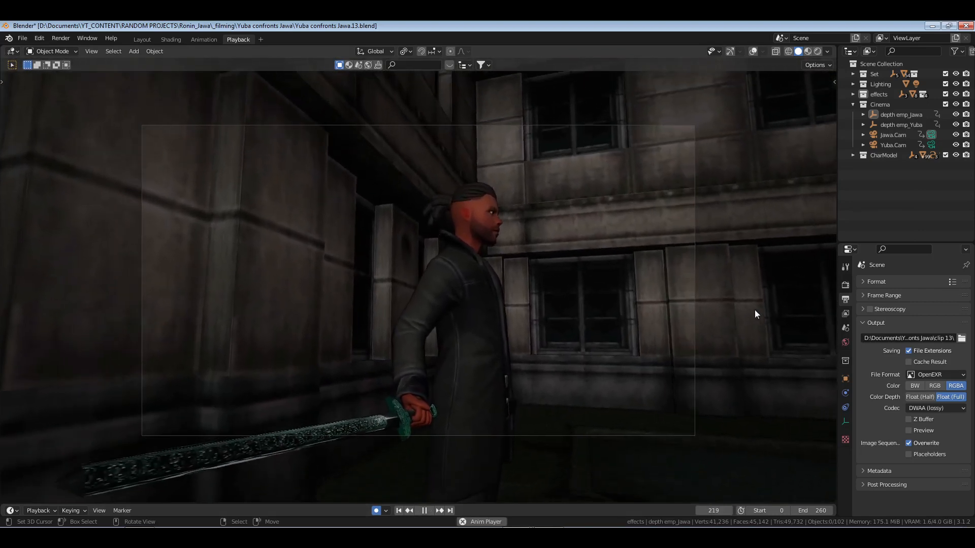
pyautogui.press('space')
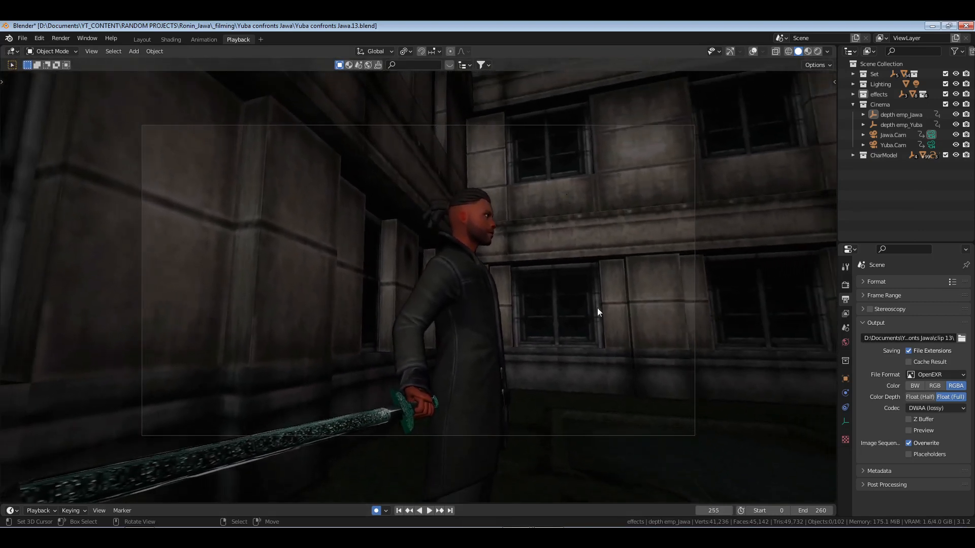
pyautogui.press('space')
pyautogui.press('space')
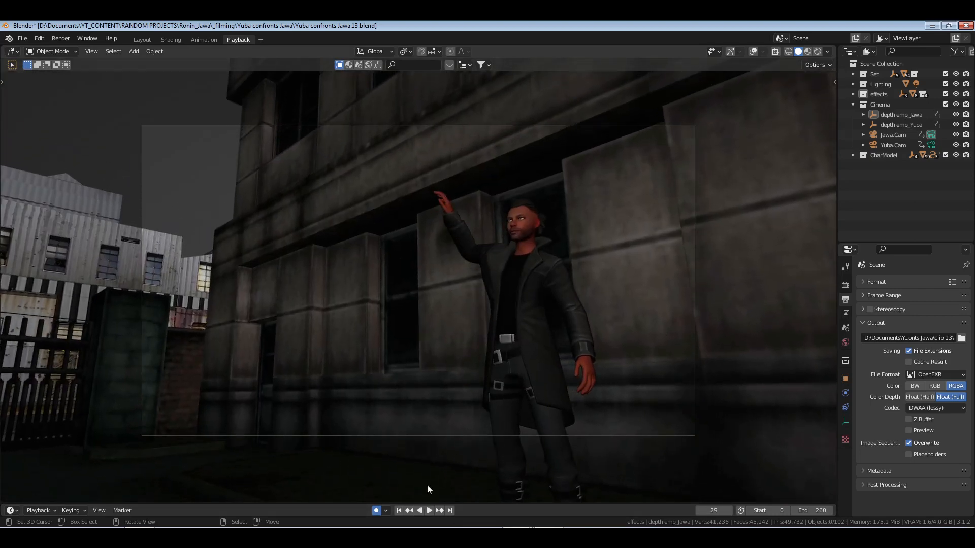
pyautogui.click(399, 511)
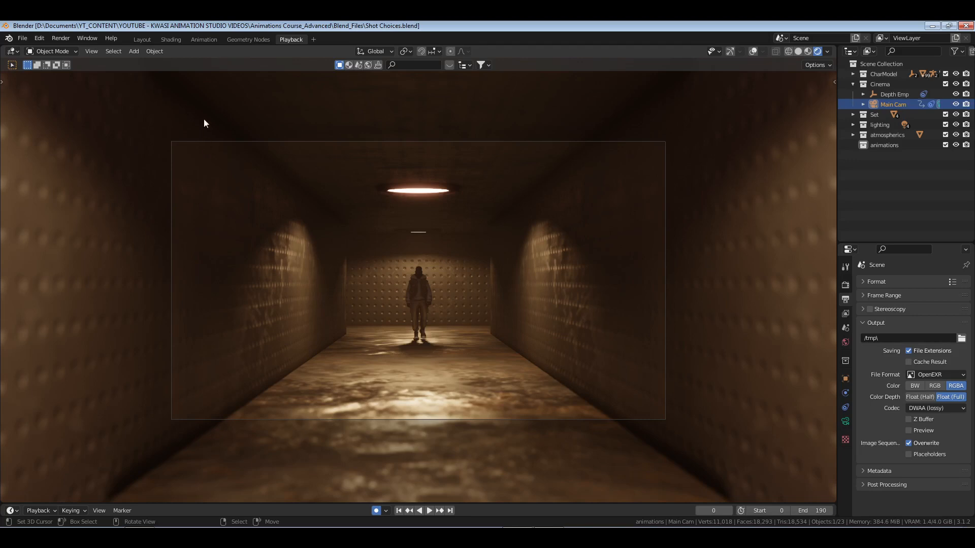
# In the Layout workspace, select the volume object around the tunnel and review its Viewport Display settings, including how it is displayed.
pyautogui.click(142, 39)
pyautogui.scroll(-10, 193, 201)
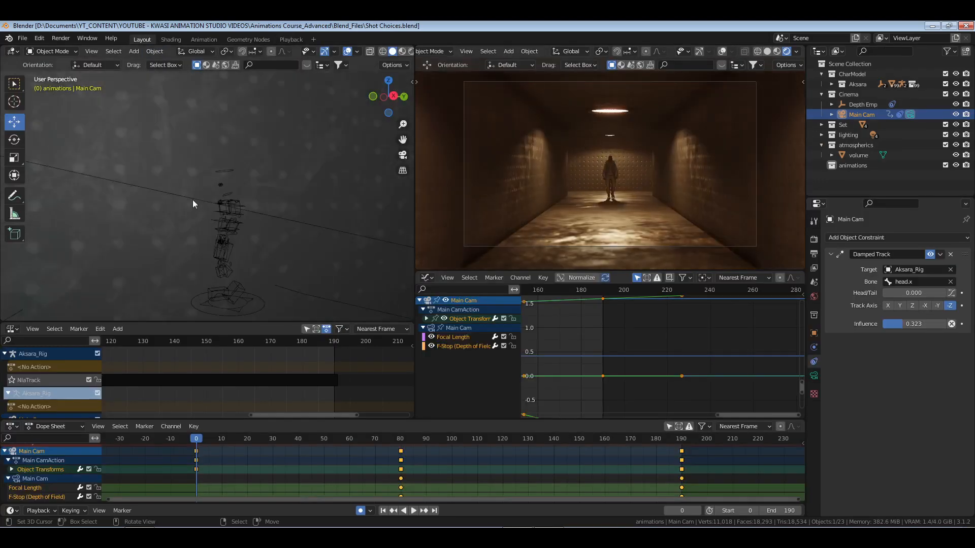
pyautogui.moveTo(193, 199); pyautogui.dragTo(219, 218, button='middle')
pyautogui.scroll(-4, 203, 224)
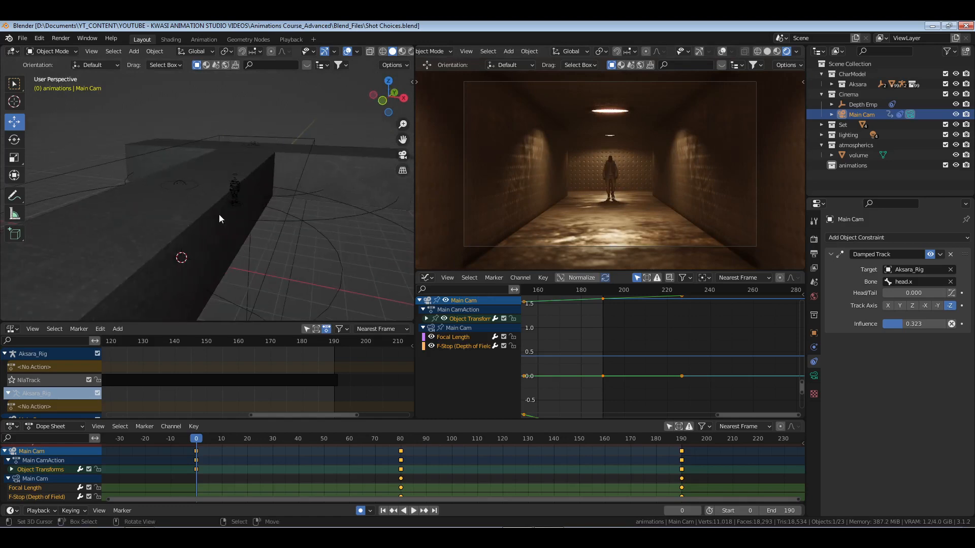
pyautogui.click(304, 174)
pyautogui.moveTo(303, 175); pyautogui.dragTo(264, 229, button='middle')
pyautogui.click(814, 334)
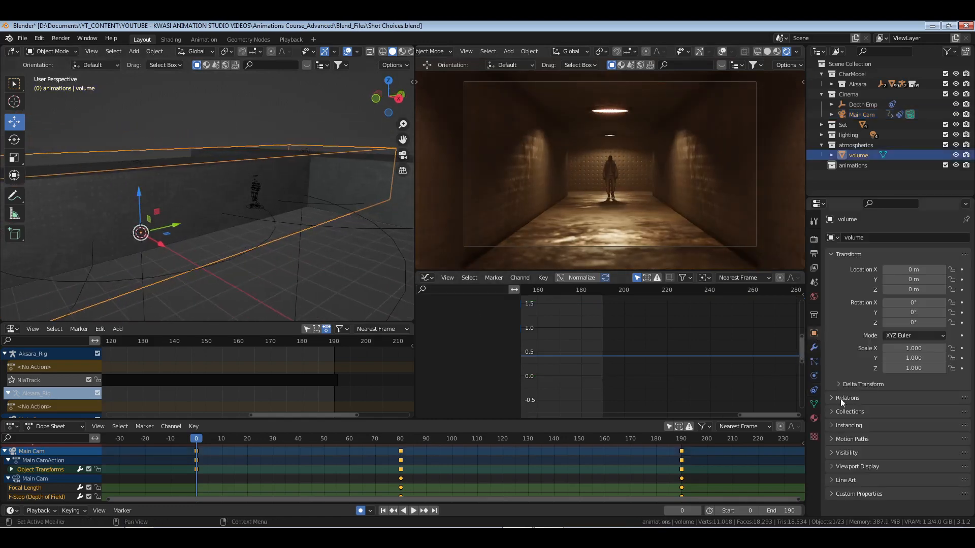
pyautogui.click(865, 466)
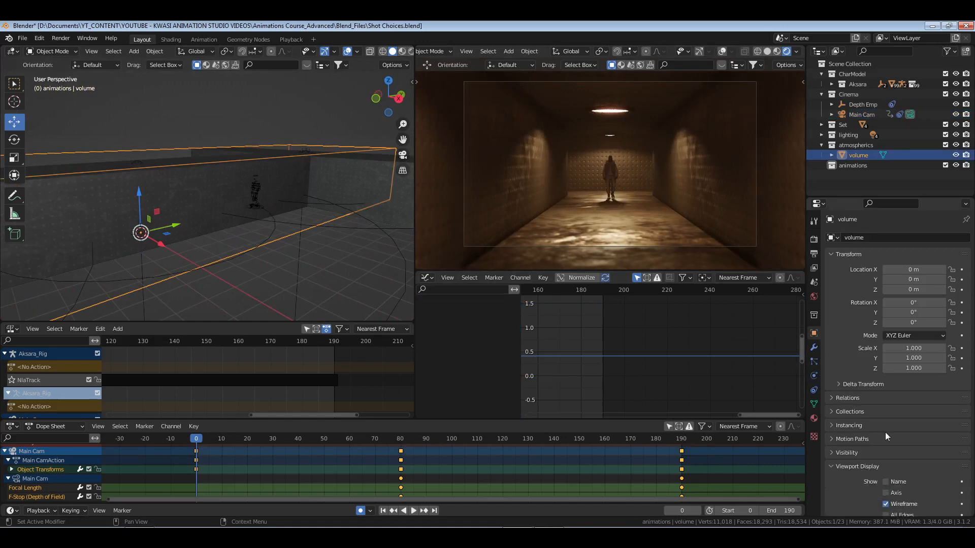
pyautogui.scroll(-5, 885, 431)
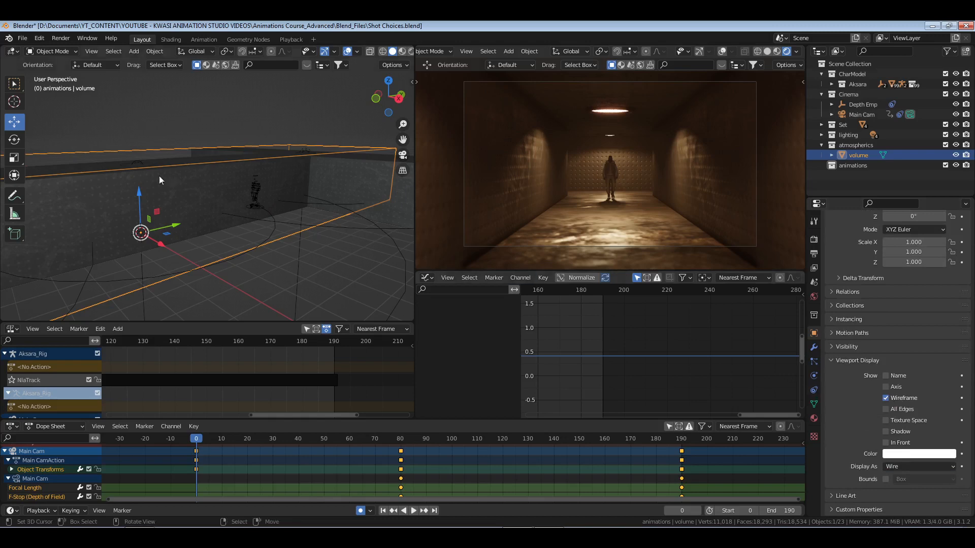
pyautogui.moveTo(159, 175); pyautogui.dragTo(239, 173, button='middle')
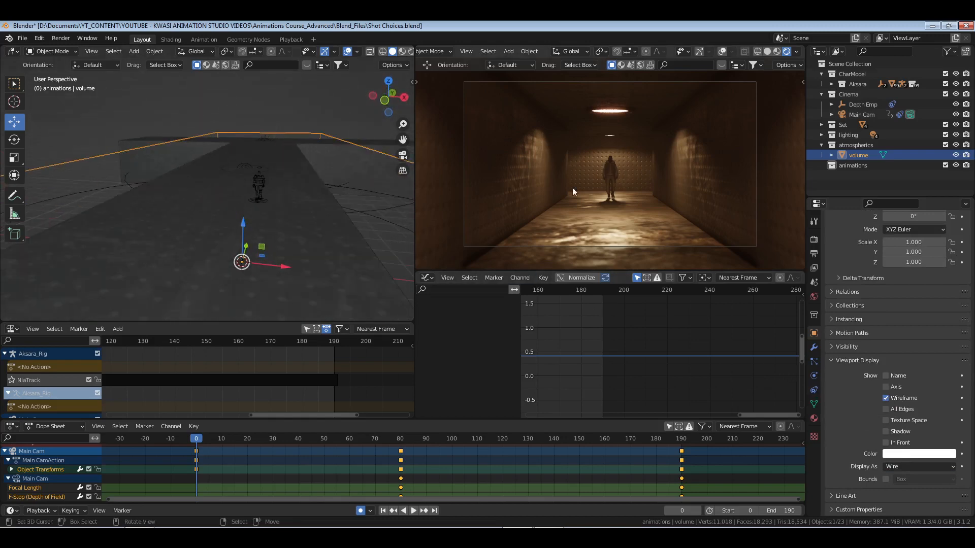
# Select the Aksara rig, check it in the camera view, and frame the character up close before deselecting everything.
pyautogui.moveTo(323, 236); pyautogui.dragTo(301, 231, button='middle')
pyautogui.click(279, 182)
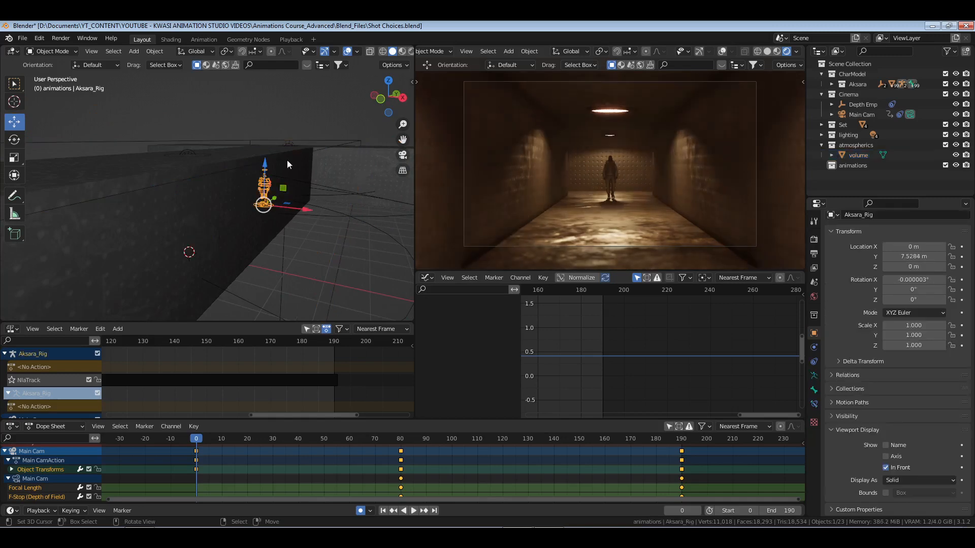
pyautogui.press('KP_0')
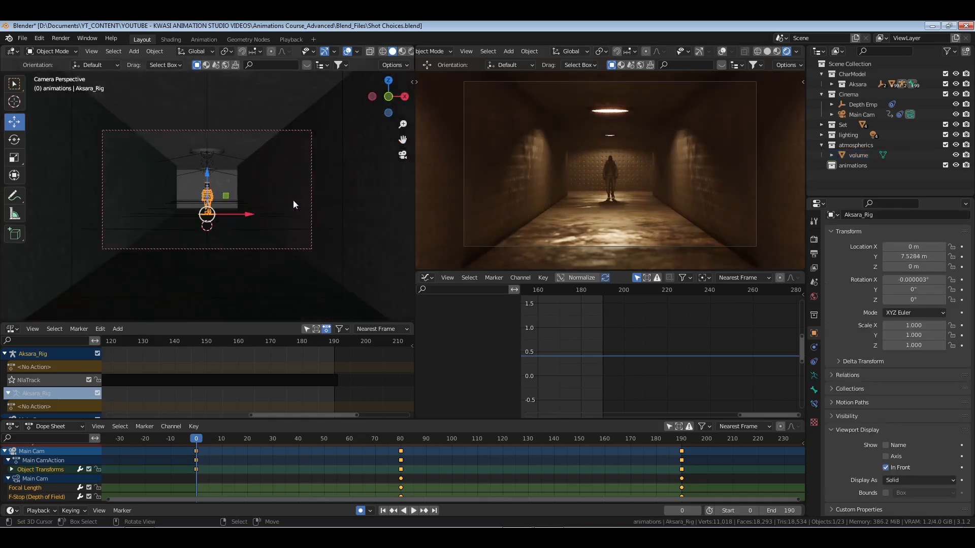
pyautogui.press('KP_0')
pyautogui.press('KP_Decimal')
pyautogui.hotkey('alt', 'a')
pyautogui.moveTo(206, 201); pyautogui.dragTo(275, 211, button='middle')
# Save the file and reselect Main Cam for viewing in the Playback workspace.
pyautogui.hotkey('ctrl', 's')
pyautogui.click(862, 114)
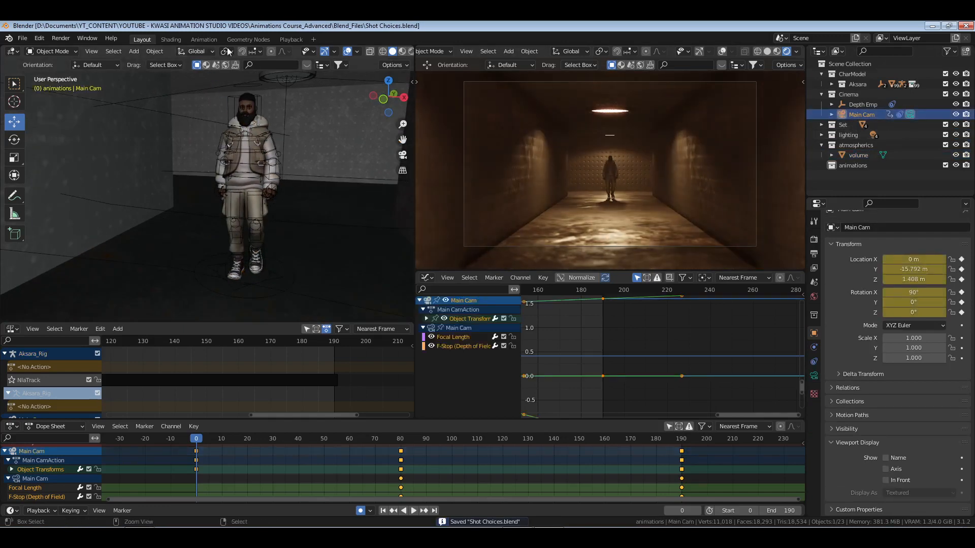
pyautogui.click(291, 39)
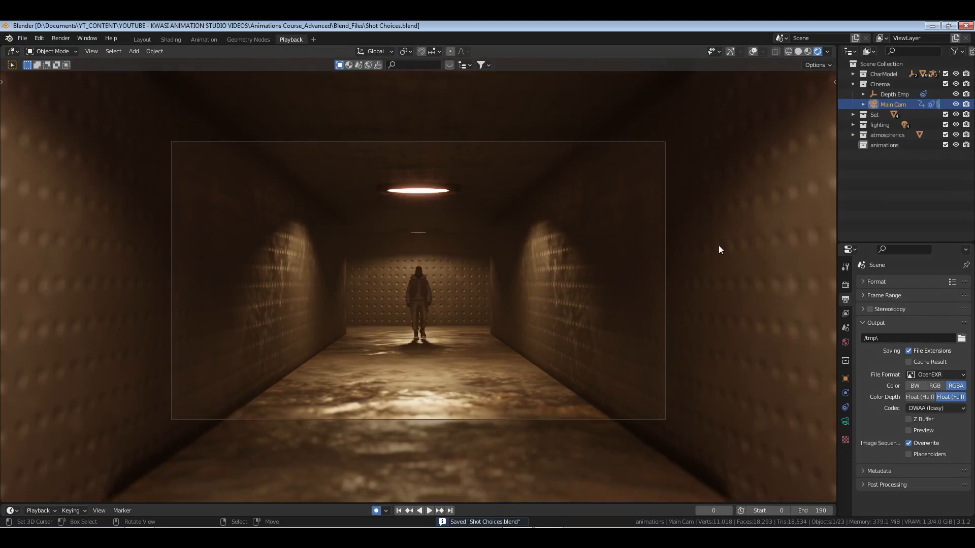
# Select the ceiling light fixture and frame it from below in the Layout workspace's solid view.
pyautogui.click(448, 191)
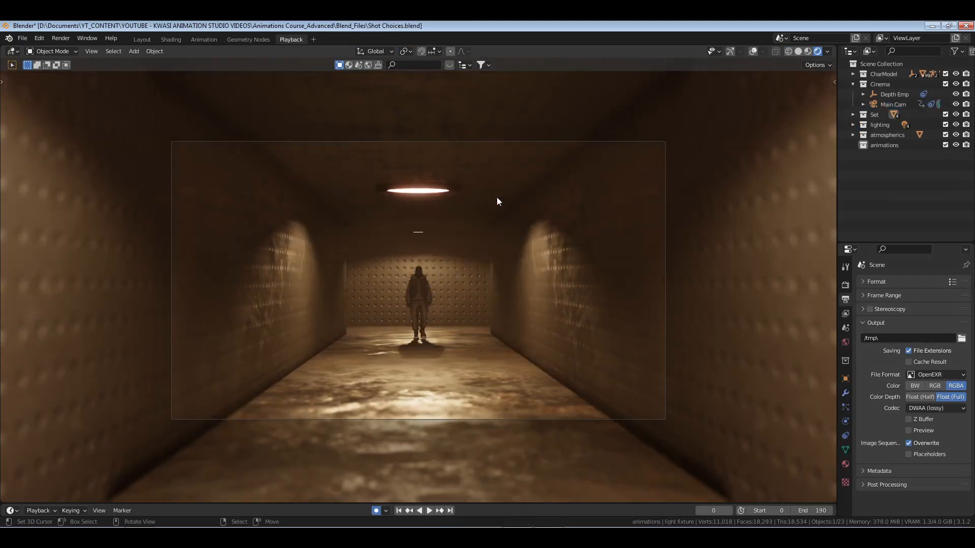
pyautogui.click(144, 39)
pyautogui.scroll(-5, 267, 114)
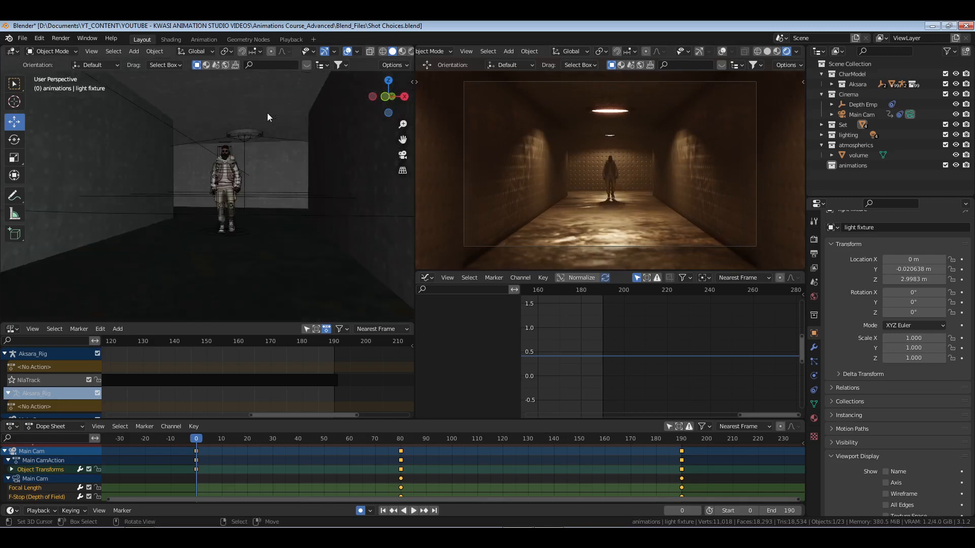
pyautogui.moveTo(186, 136); pyautogui.dragTo(181, 139, button='middle')
pyautogui.press('KP_Decimal')
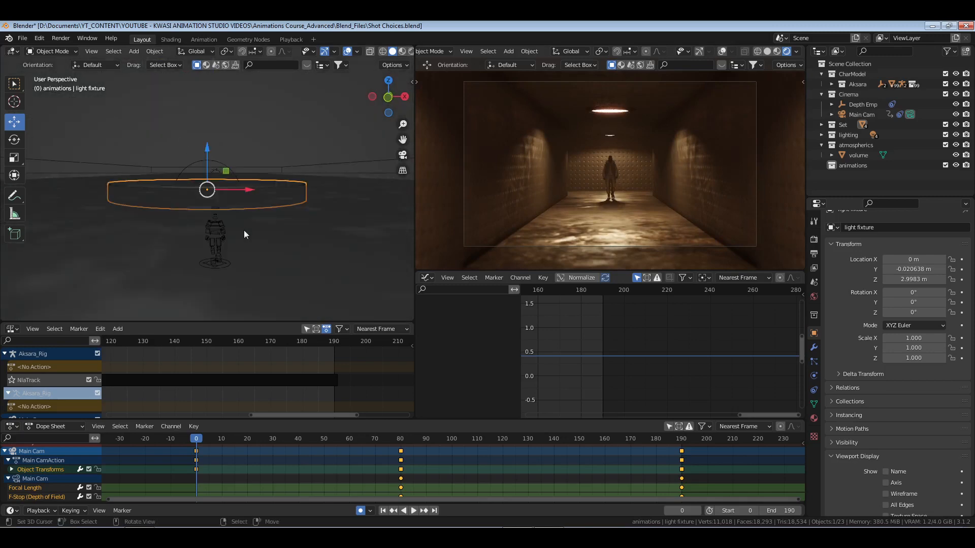
pyautogui.moveTo(244, 230); pyautogui.dragTo(245, 209, button='middle')
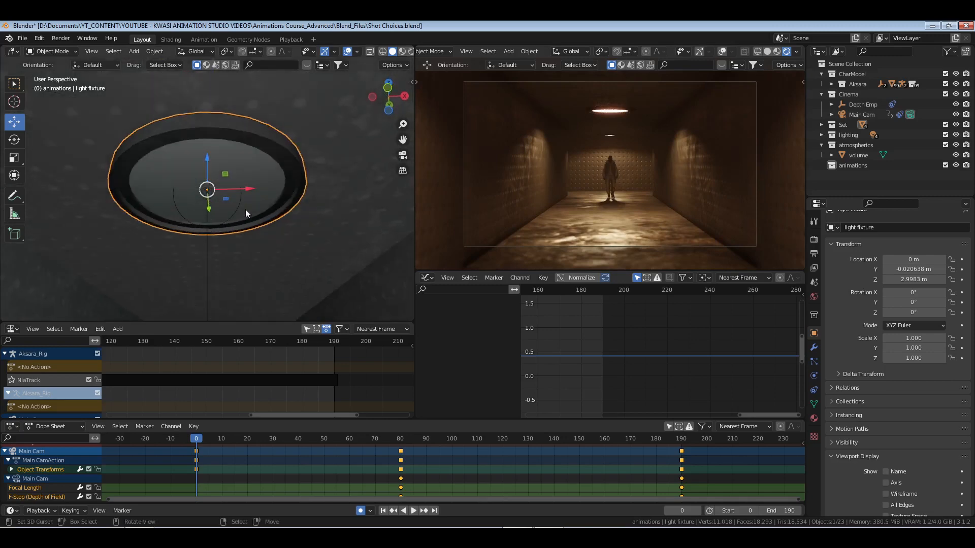
# Inspect the light fixture in rendered and solid shading, and save the file from the Playback workspace.
pyautogui.click(402, 51)
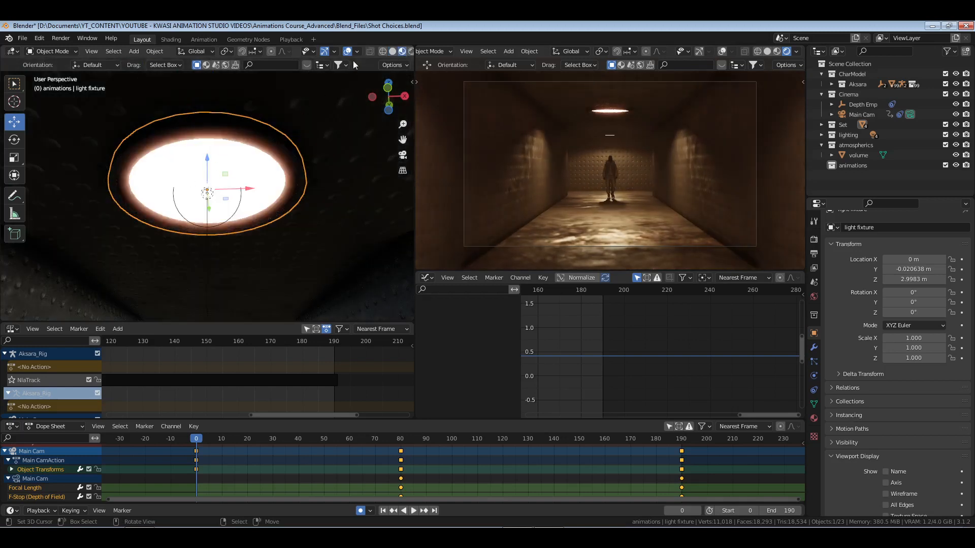
pyautogui.click(393, 50)
pyautogui.moveTo(231, 147)
pyautogui.mouseDown(button='middle')
pyautogui.moveTo(278, 169)
pyautogui.moveTo(215, 144)
pyautogui.moveTo(200, 161)
pyautogui.moveTo(218, 172)
pyautogui.moveTo(231, 153)
pyautogui.mouseUp(button='middle')
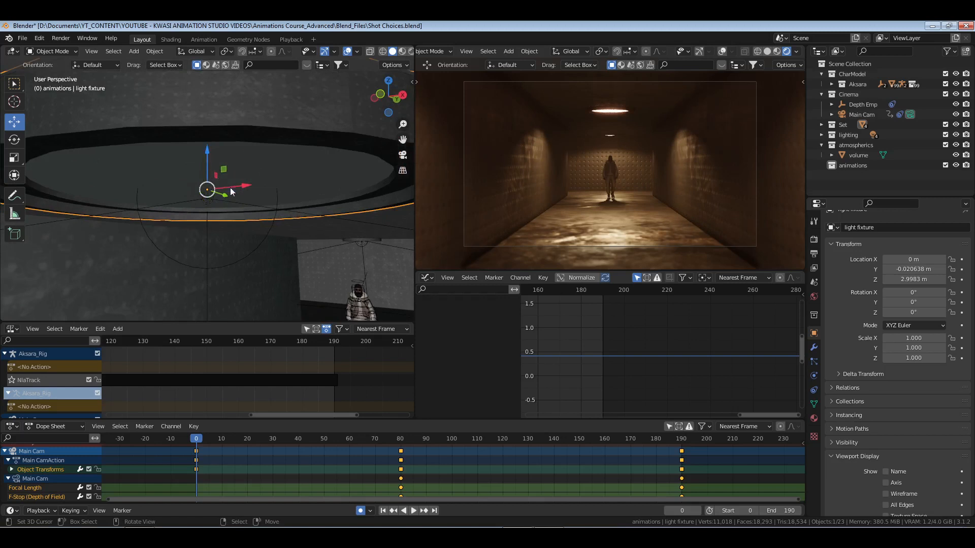
pyautogui.moveTo(230, 187); pyautogui.dragTo(251, 97, button='middle')
pyautogui.scroll(-5, 227, 148)
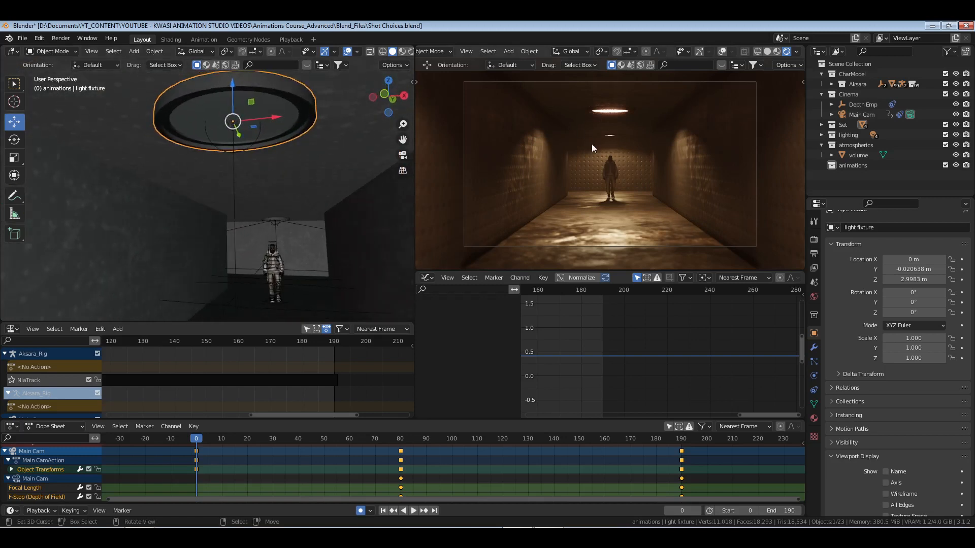
pyautogui.click(291, 40)
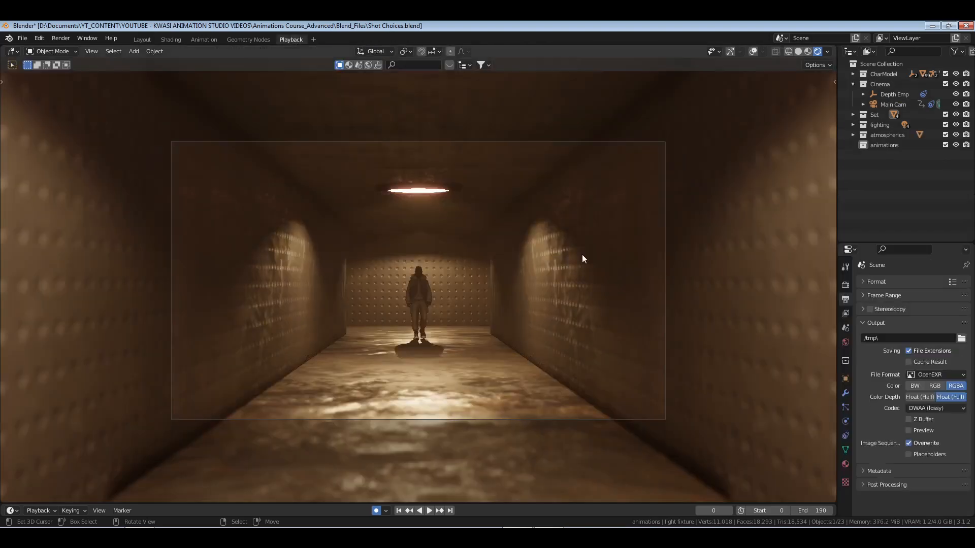
pyautogui.hotkey('ctrl', 's')
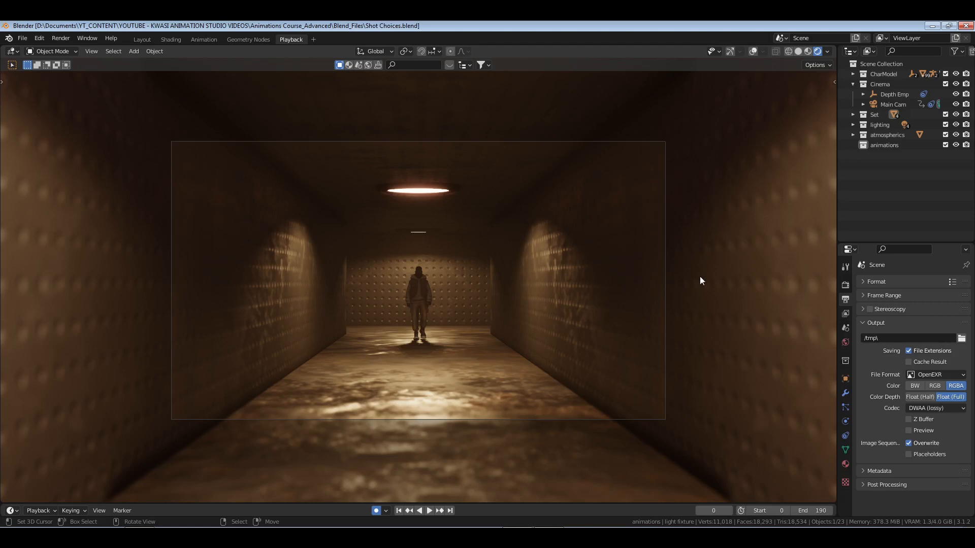
# Select Main Cam, check its depth of field F-Stop in the camera settings, and save the file from the Playback workspace.
pyautogui.click(892, 104)
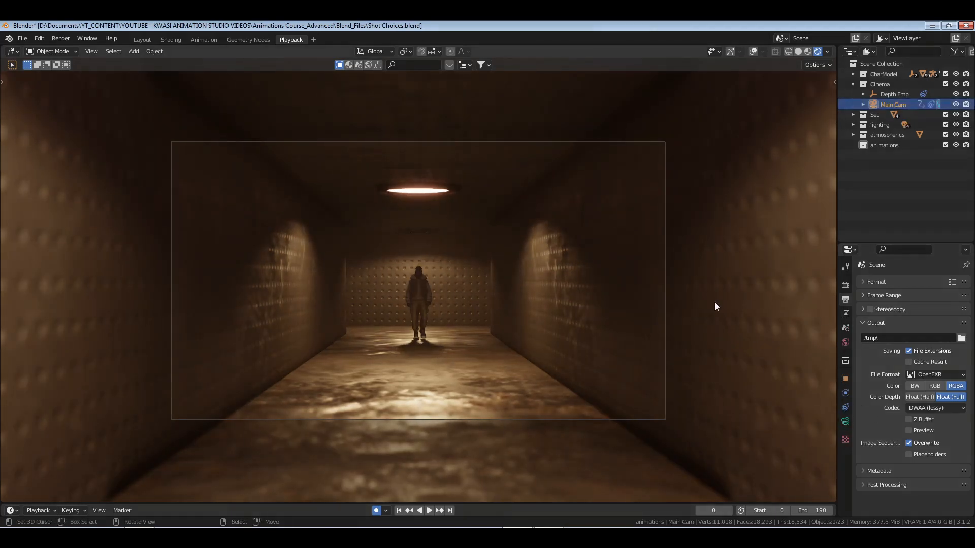
pyautogui.click(142, 39)
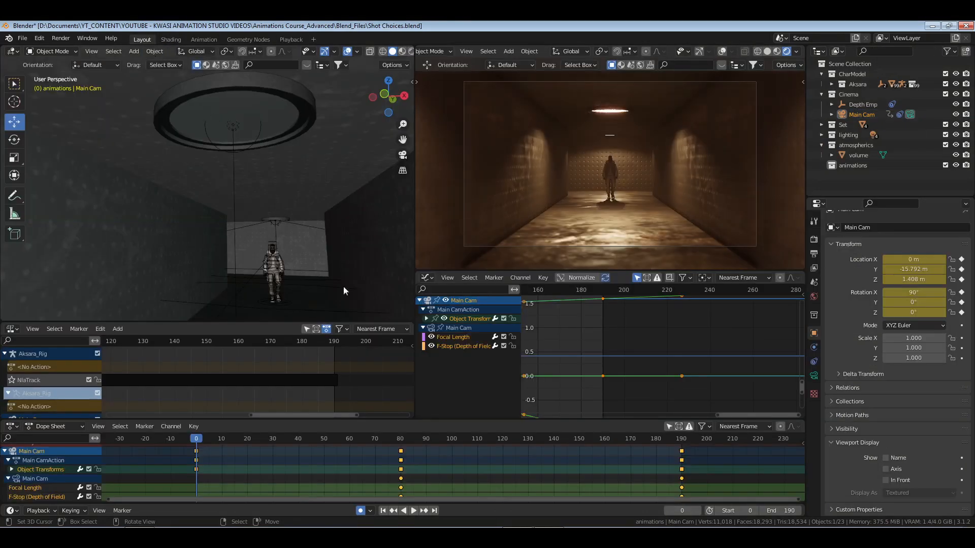
pyautogui.click(814, 376)
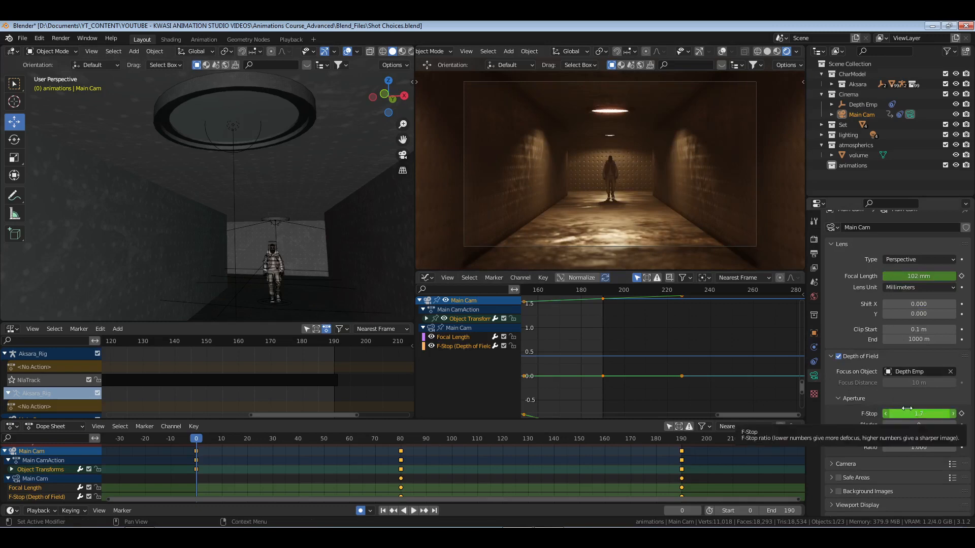
pyautogui.click(287, 39)
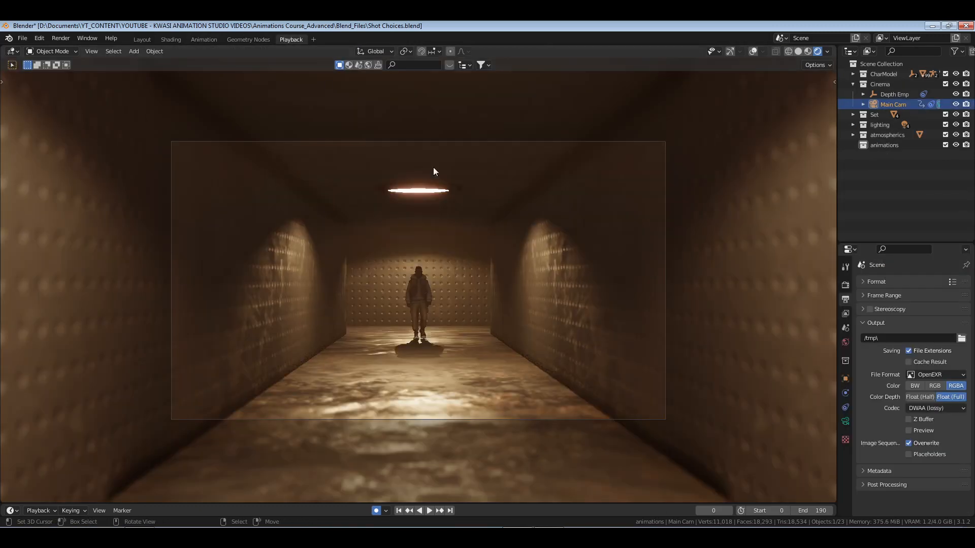
pyautogui.hotkey('ctrl', 's')
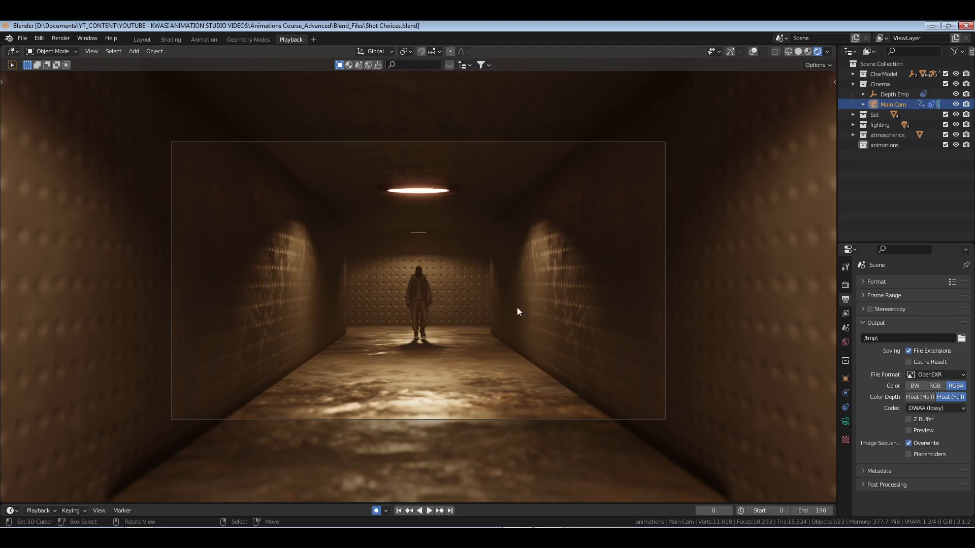
# Play and pause through the tunnel shot to examine how the camera moves toward the walking character.
pyautogui.press('space')
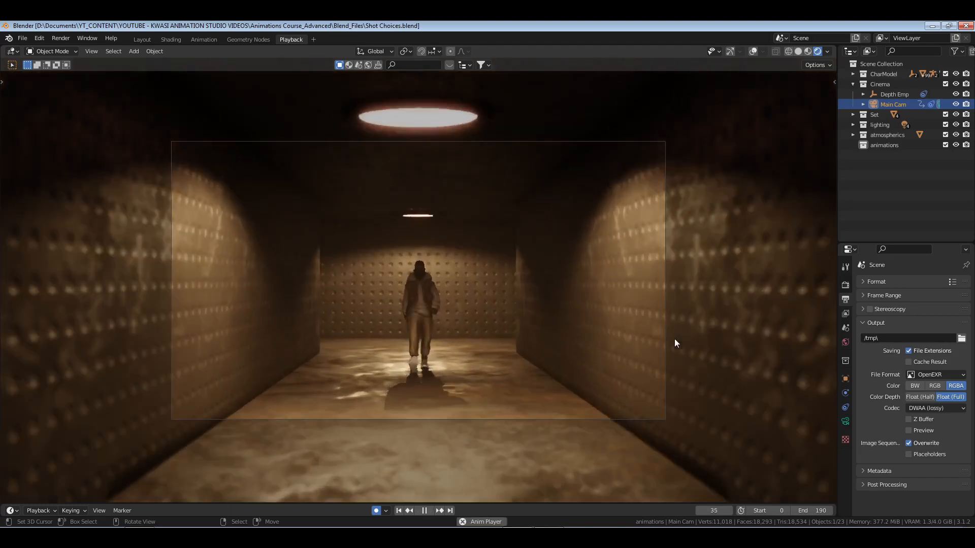
pyautogui.press('space')
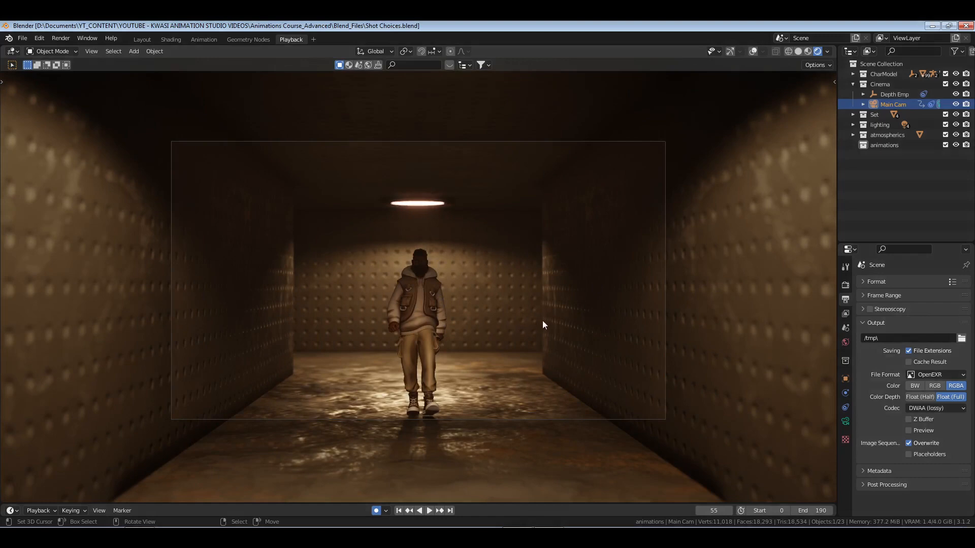
pyautogui.press('space')
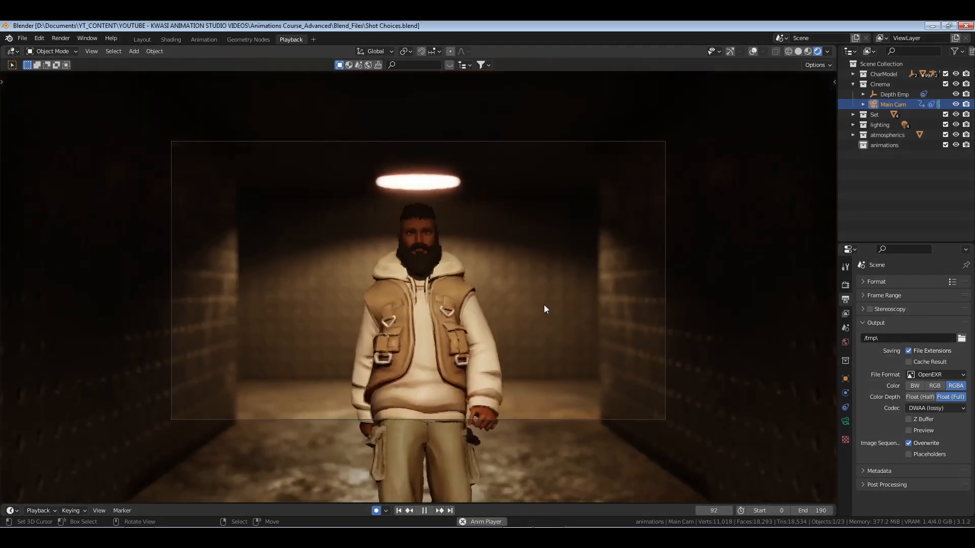
pyautogui.press('space')
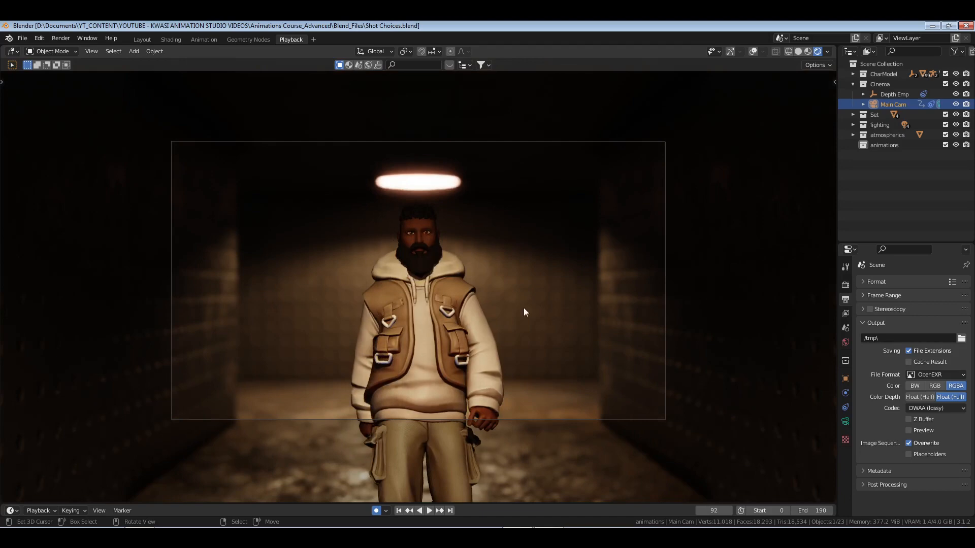
pyautogui.press('space')
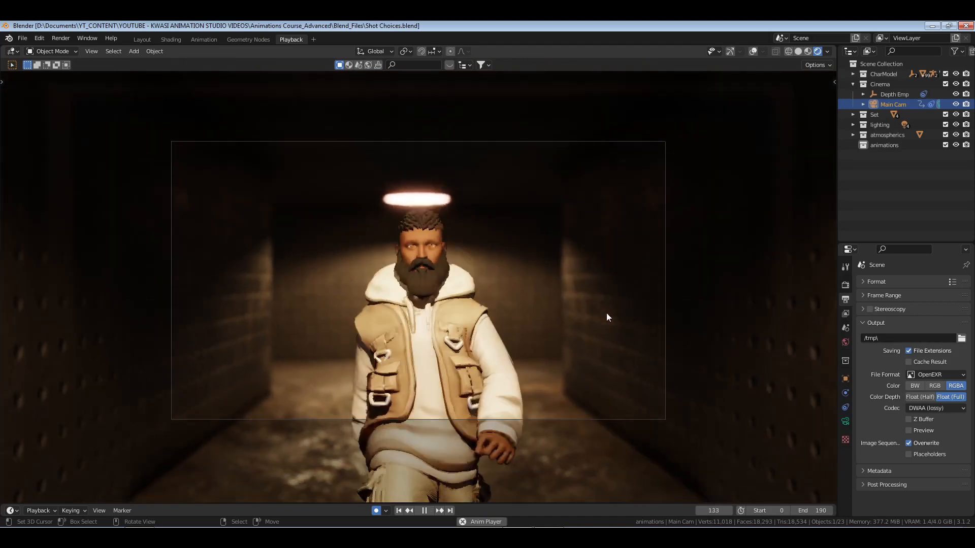
pyautogui.press('space')
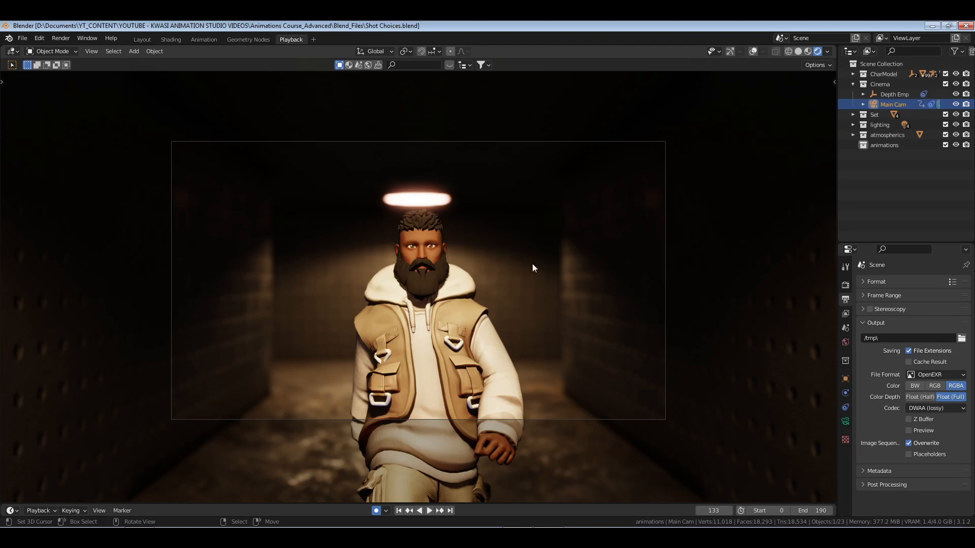
pyautogui.press('space')
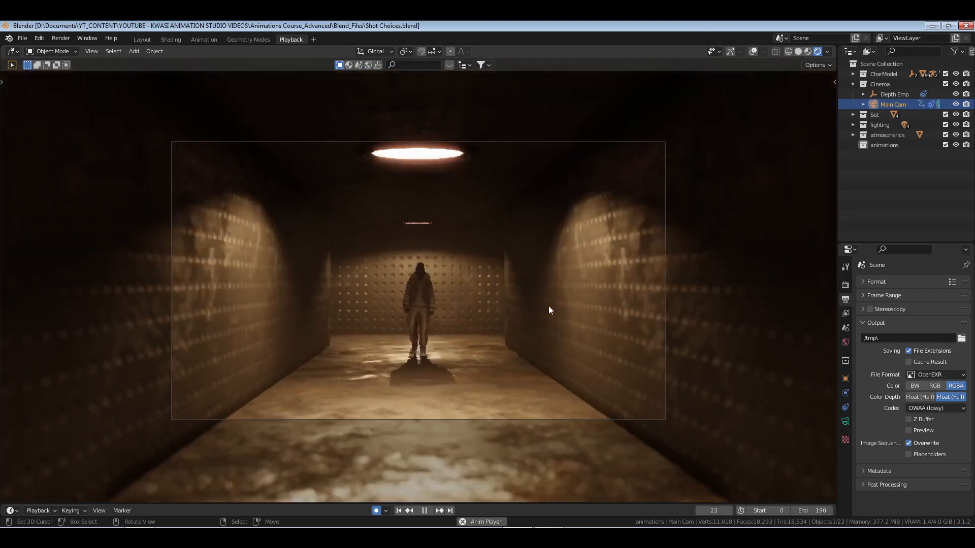
pyautogui.press('space')
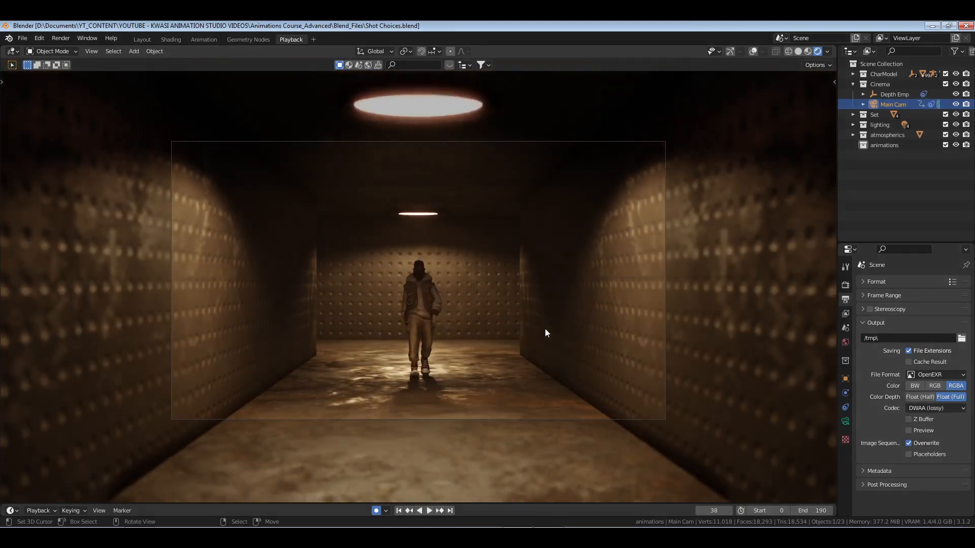
# Jump to the last frame, 190, save the file, and return to the Layout workspace.
pyautogui.click(450, 511)
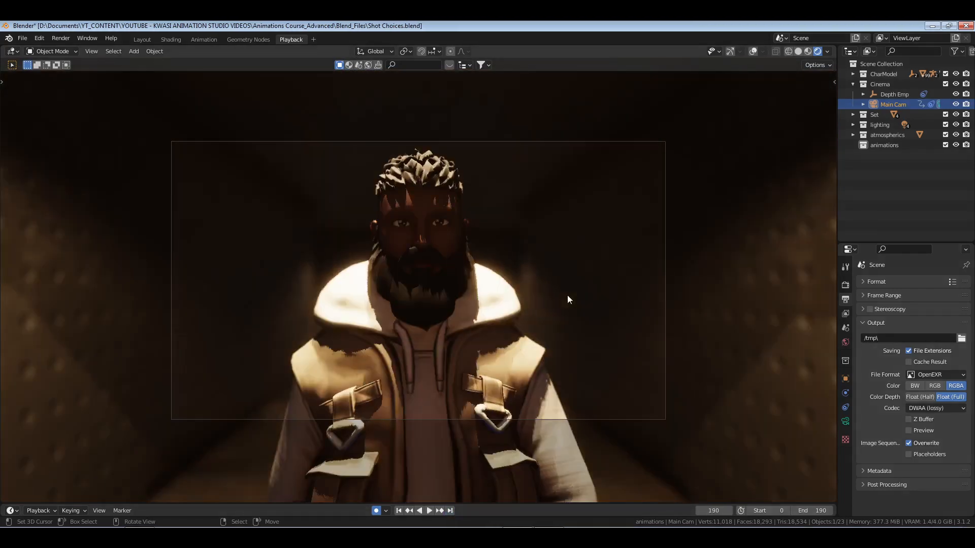
pyautogui.hotkey('ctrl', 's')
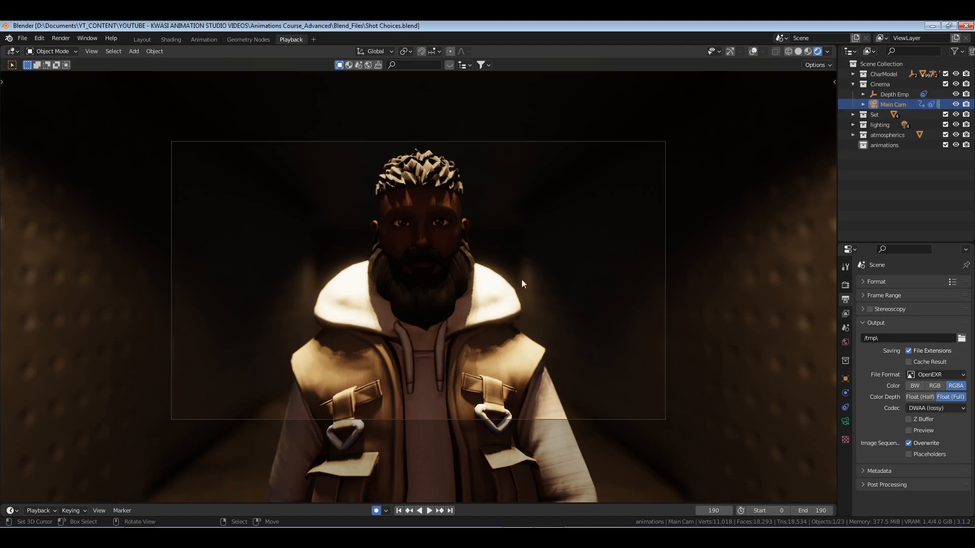
pyautogui.click(143, 41)
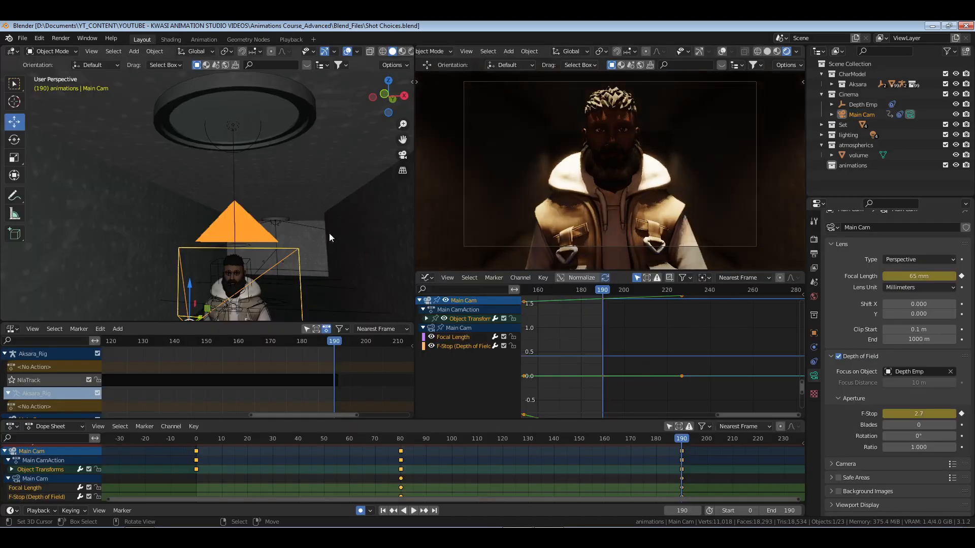
# Examine how Main Cam is positioned in front of the character in the Layout viewport, comparing it with the Playback workspace's camera view.
pyautogui.moveTo(329, 233); pyautogui.dragTo(233, 226, button='middle')
pyautogui.scroll(4, 233, 226)
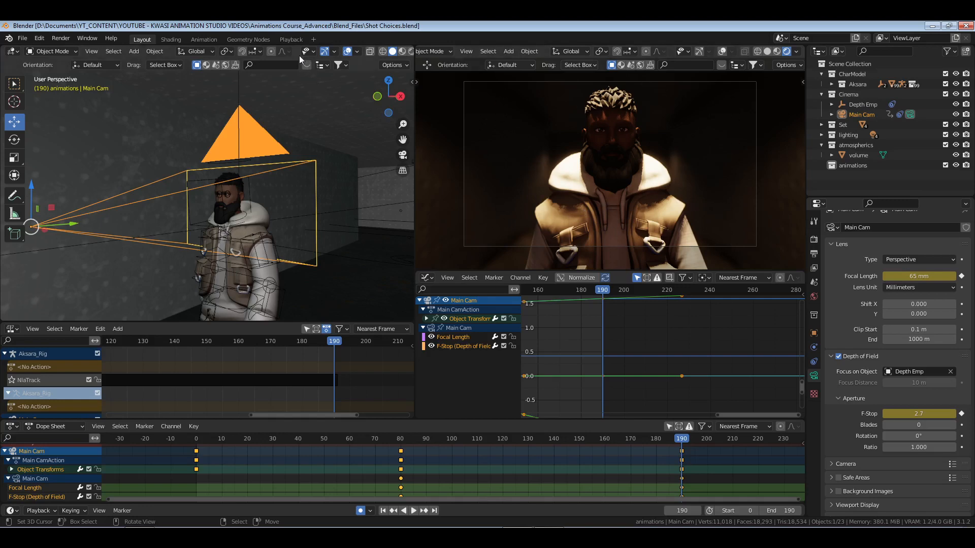
pyautogui.click(291, 40)
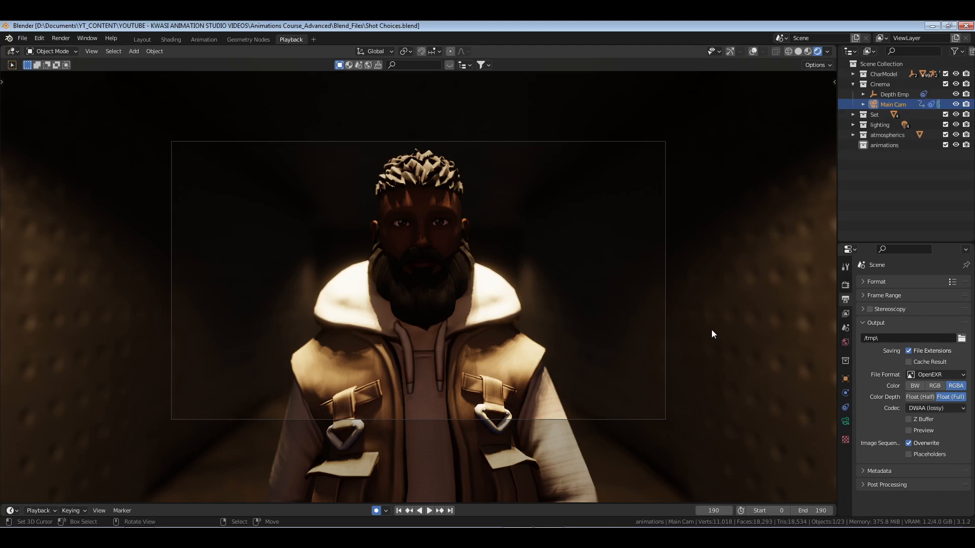
pyautogui.click(142, 39)
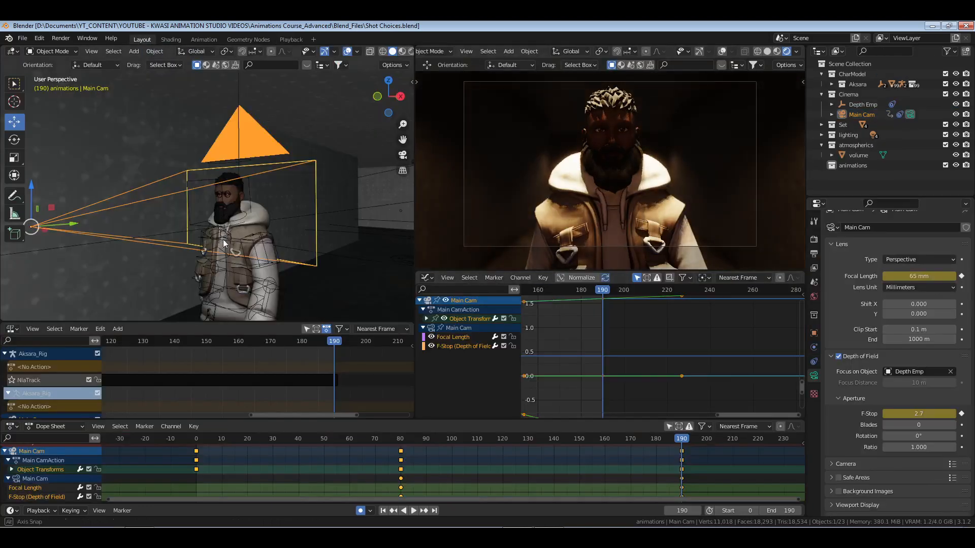
pyautogui.moveTo(224, 244); pyautogui.dragTo(259, 249, button='middle')
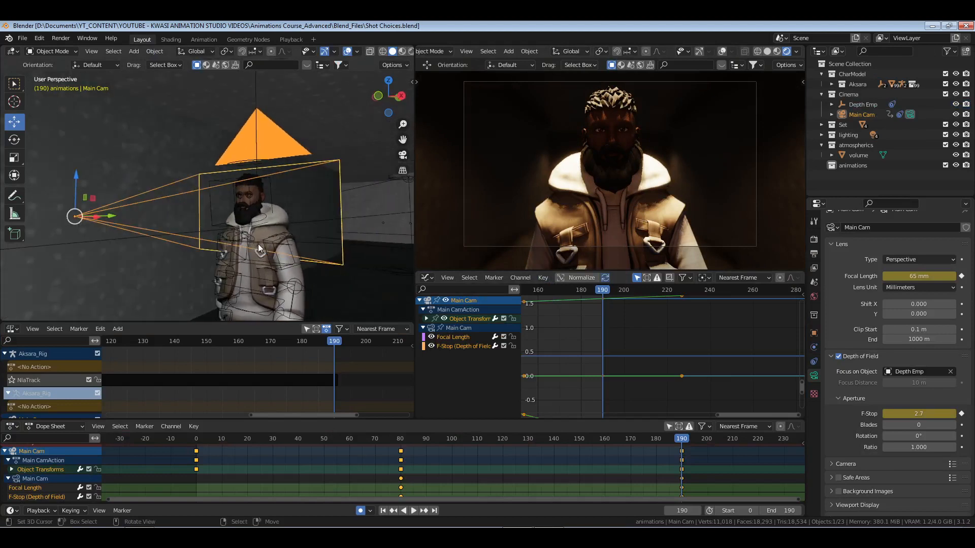
# From frame 0, push down Main Cam's object transform action and its lens action, Main CamAction.001, into NLA tracks.
pyautogui.hotkey('shift', 'Left')
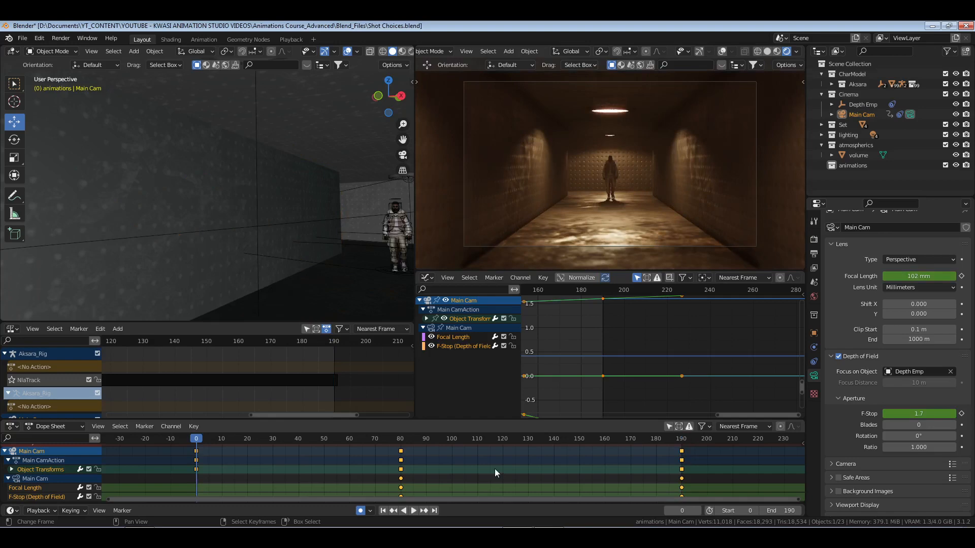
pyautogui.click(54, 426)
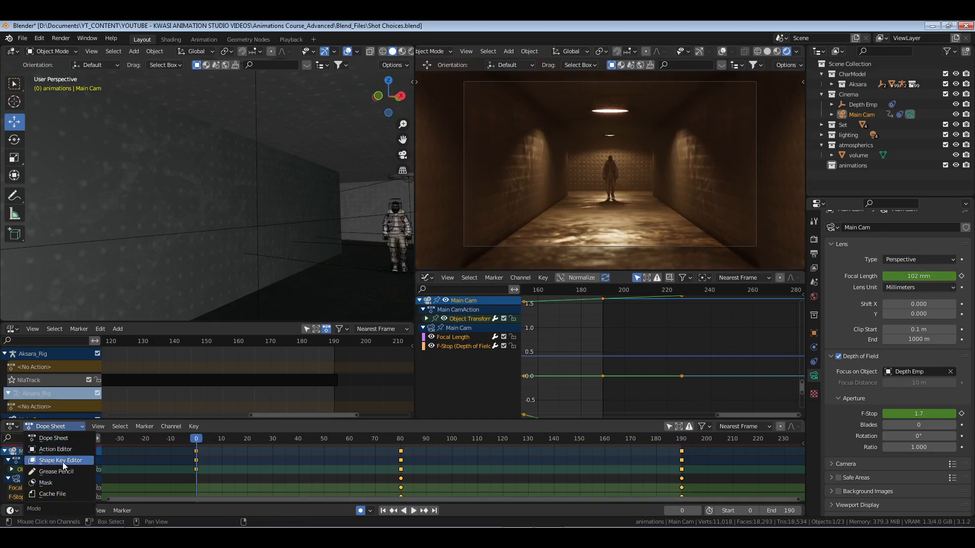
pyautogui.click(62, 451)
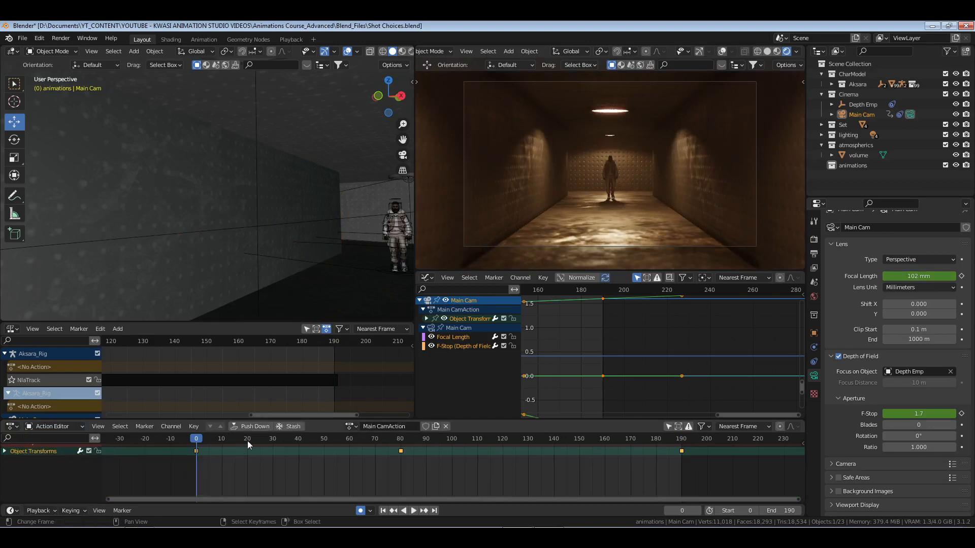
pyautogui.click(59, 425)
pyautogui.click(55, 445)
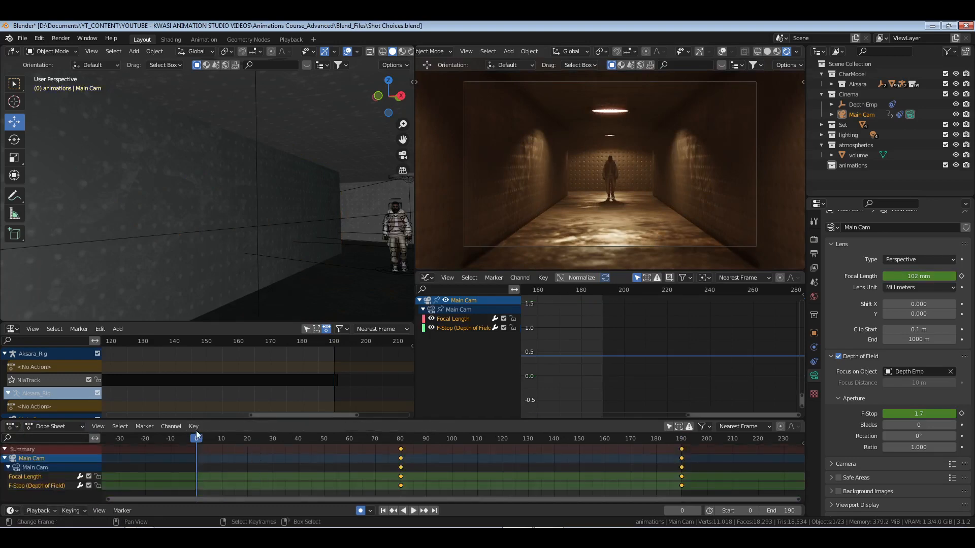
pyautogui.moveTo(157, 383)
pyautogui.mouseDown(button='middle')
pyautogui.moveTo(190, 346)
pyautogui.moveTo(161, 354)
pyautogui.moveTo(187, 342)
pyautogui.mouseUp(button='middle')
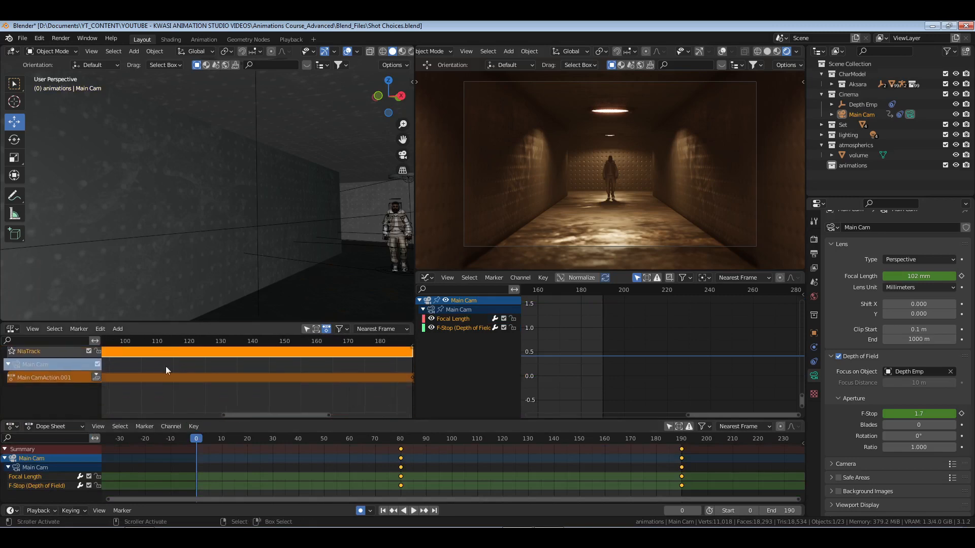
pyautogui.click(96, 377)
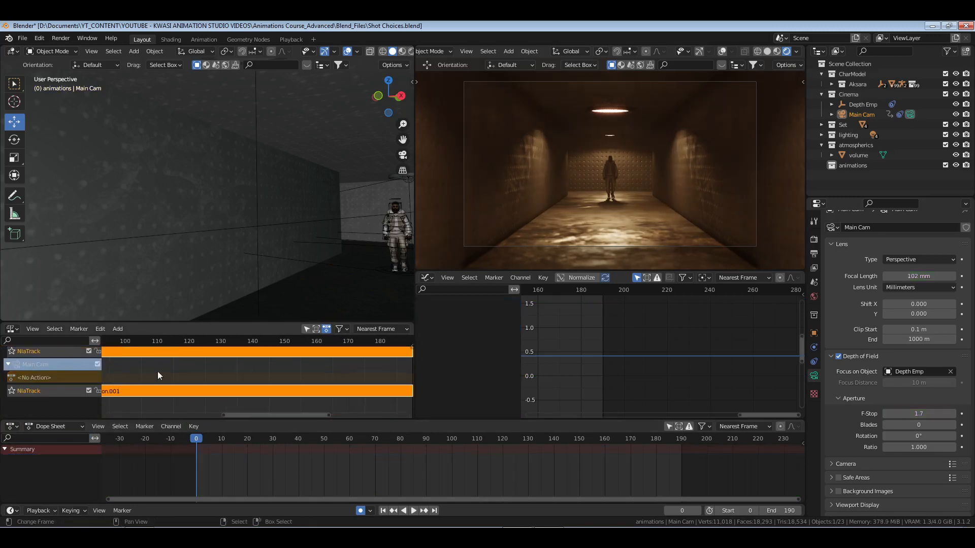
# Disable the NLA track holding Main CamAction.001, turn off Main Cam's depth of field, and save the file.
pyautogui.moveTo(151, 377); pyautogui.dragTo(172, 385, button='middle')
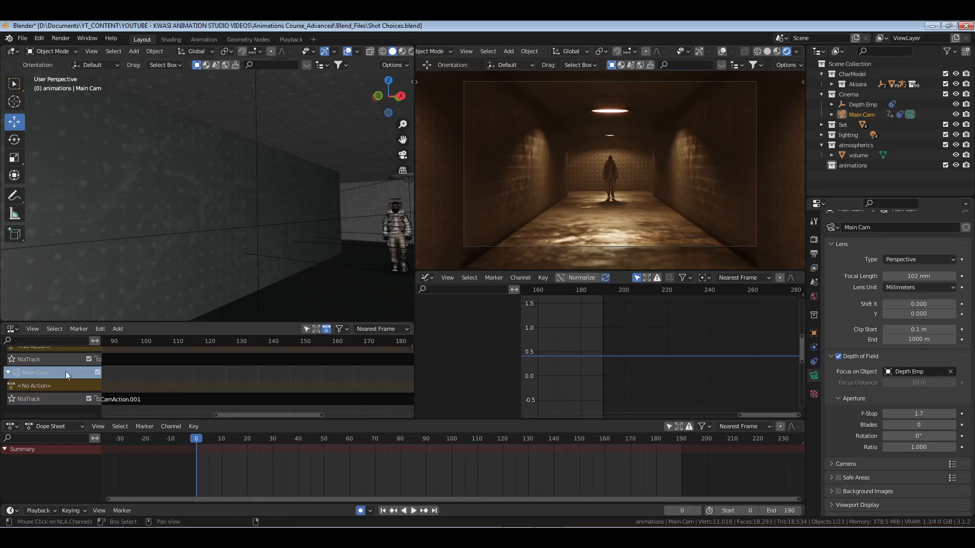
pyautogui.click(88, 399)
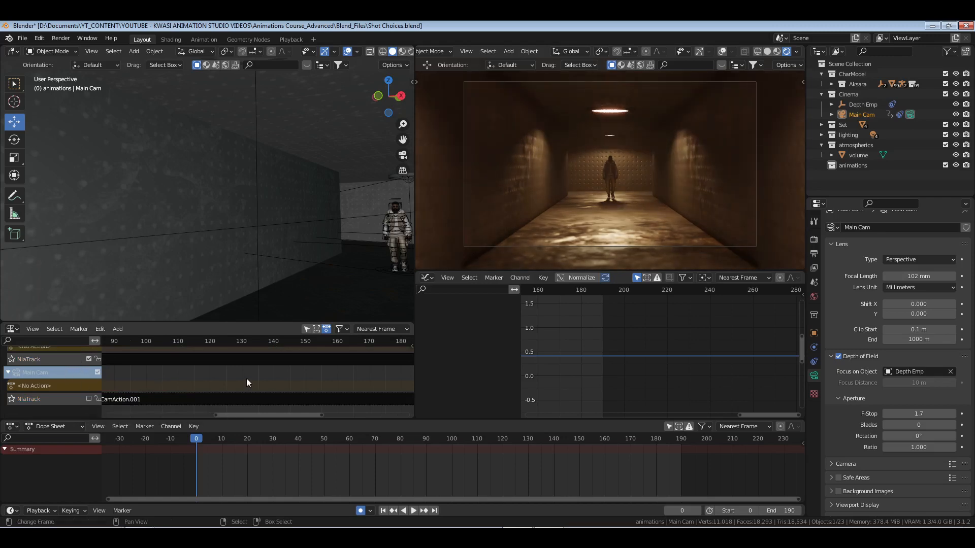
pyautogui.click(839, 356)
pyautogui.hotkey('ctrl', 's')
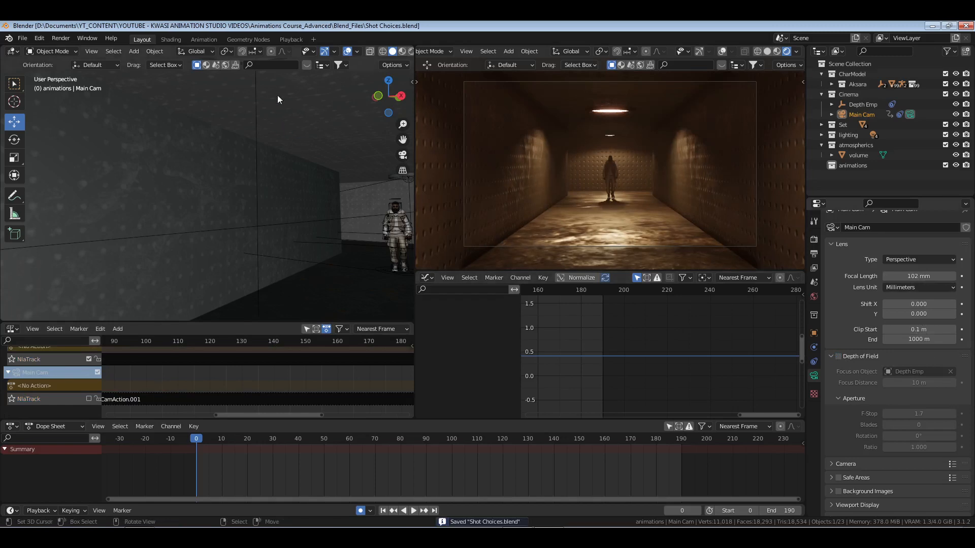
# Play and pause through the shot in the Playback workspace to review it without lens animation or depth of field.
pyautogui.click(291, 39)
pyautogui.press('space')
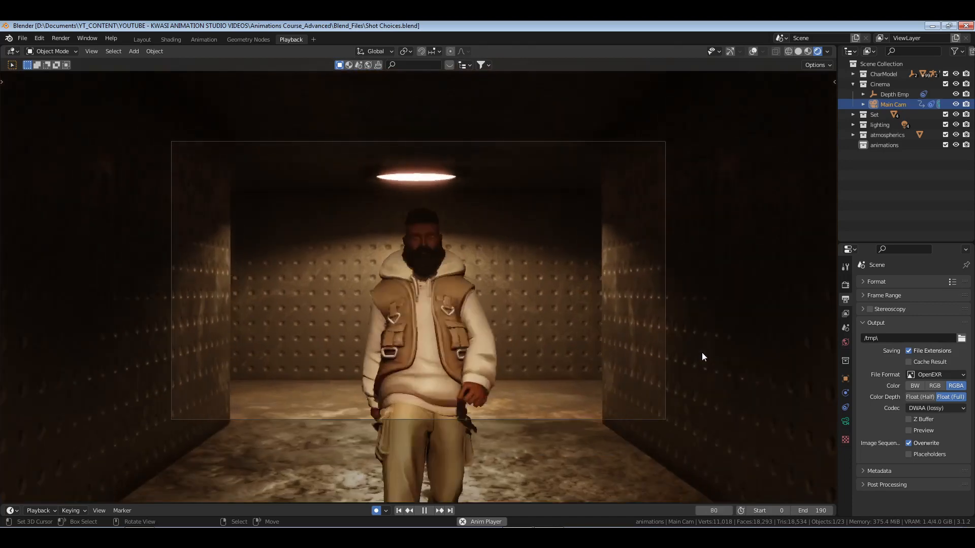
pyautogui.press('space')
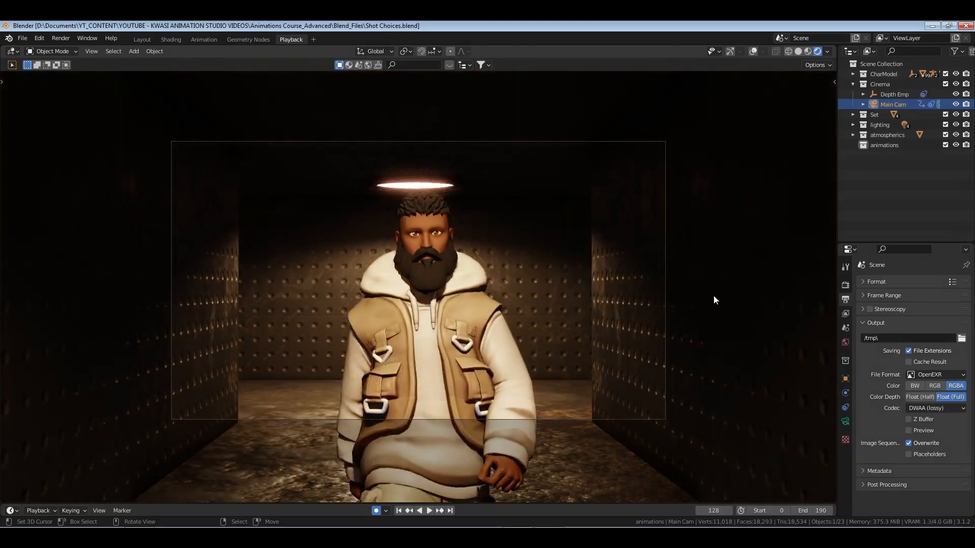
pyautogui.press('space')
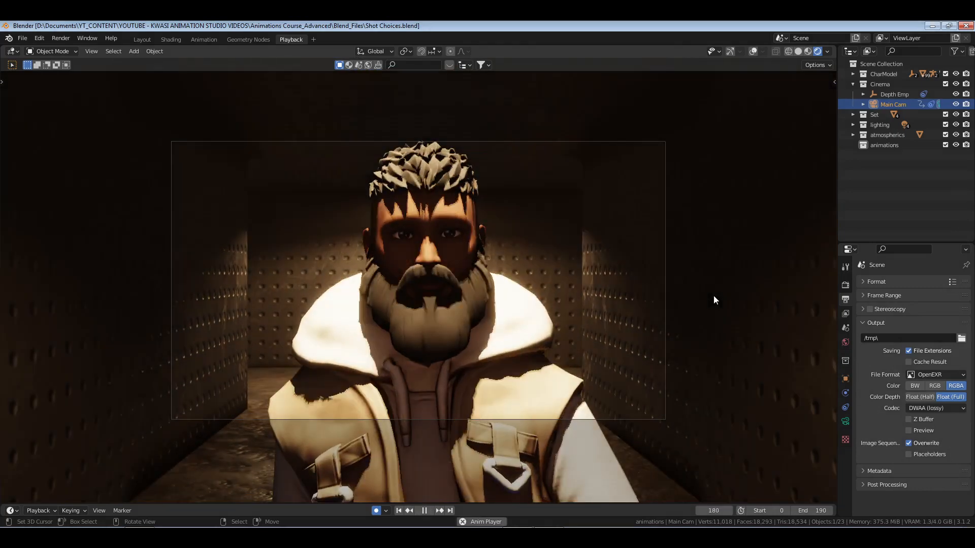
pyautogui.press('space')
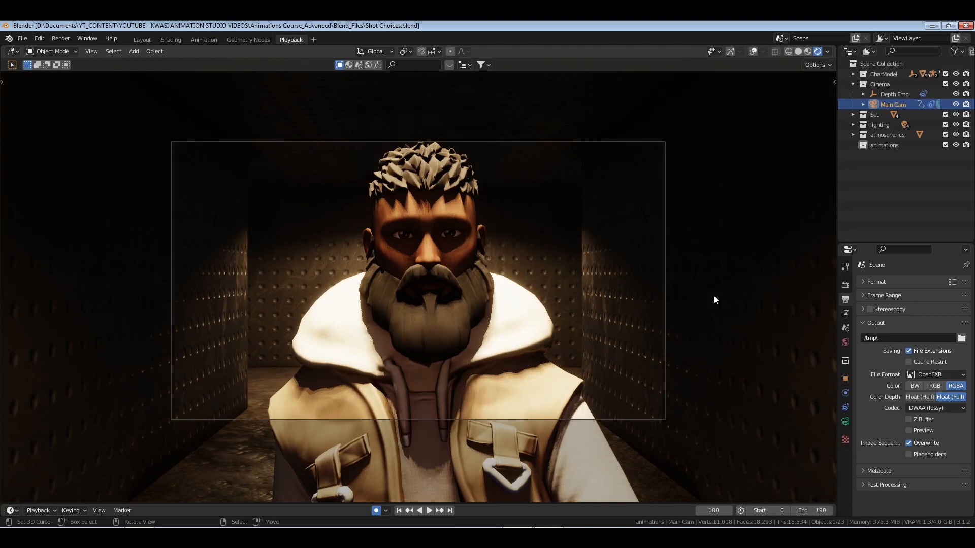
pyautogui.press('space')
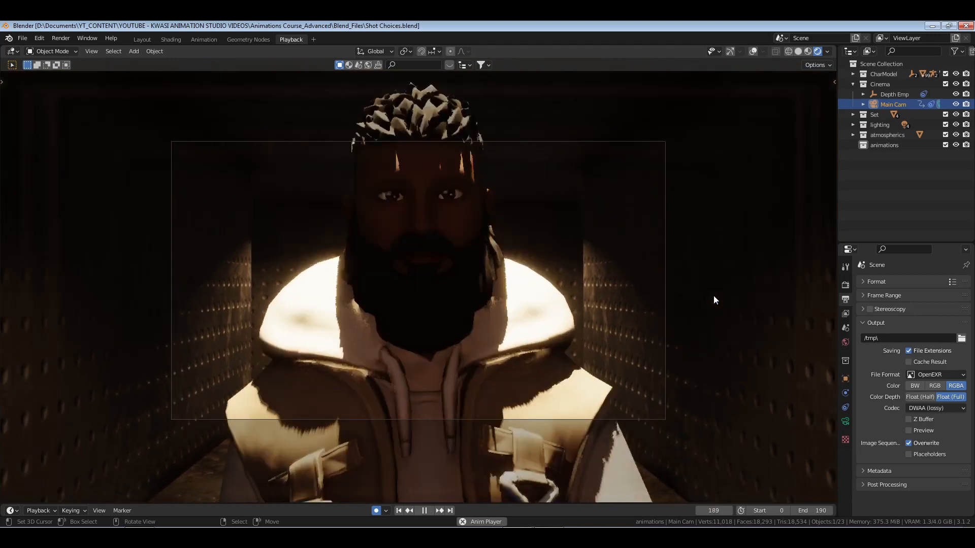
pyautogui.press('space')
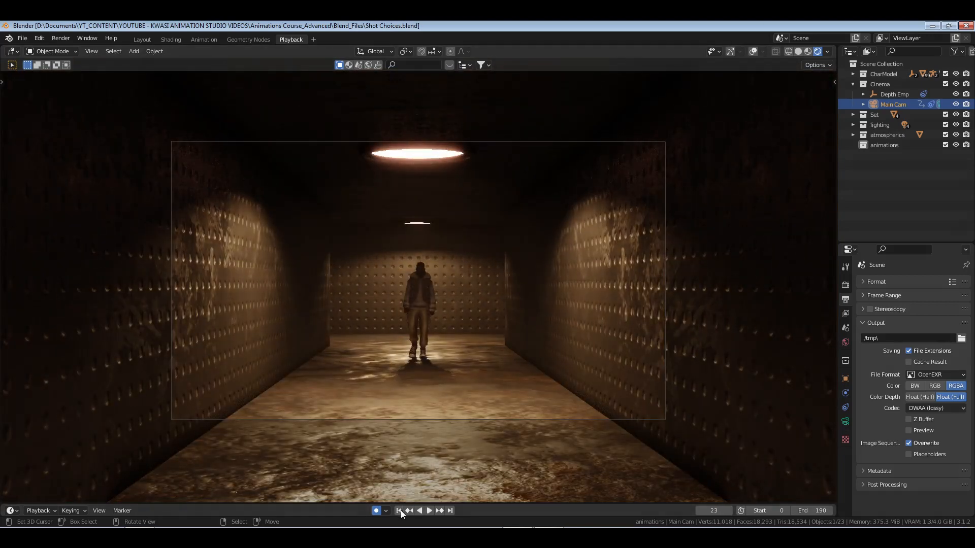
# Jump to the first frame, re-enable the Main CamAction.001 NLA track in the Layout workspace, and save the file.
pyautogui.click(399, 510)
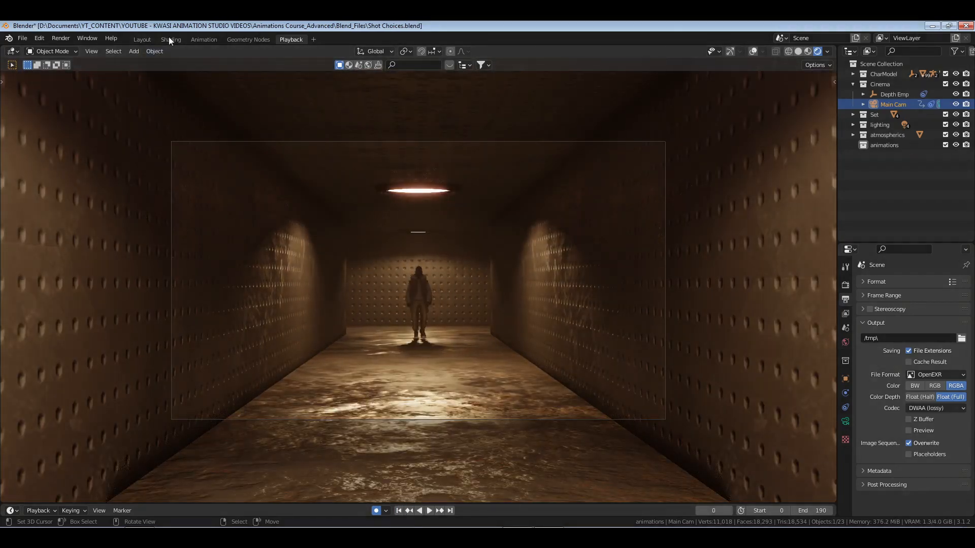
pyautogui.click(142, 39)
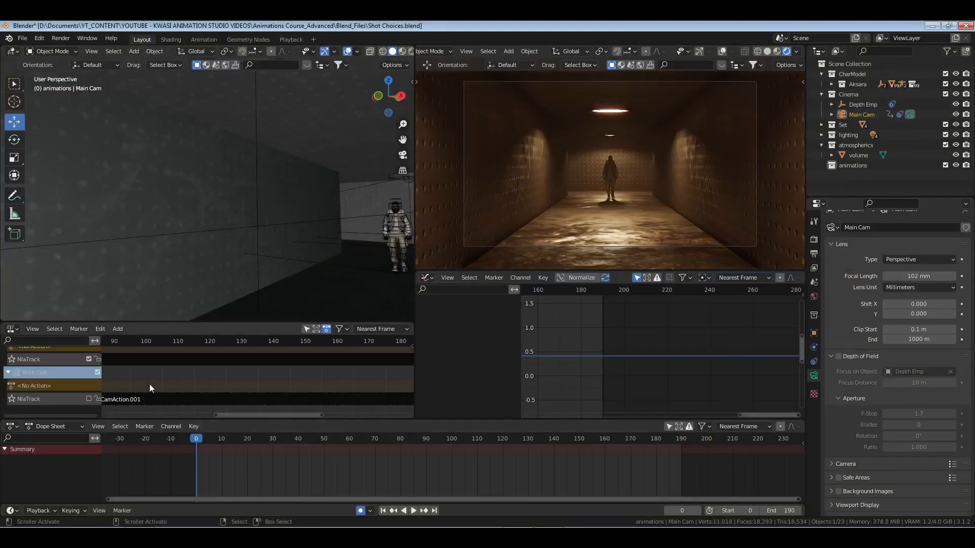
pyautogui.scroll(-1, 159, 376)
pyautogui.click(88, 384)
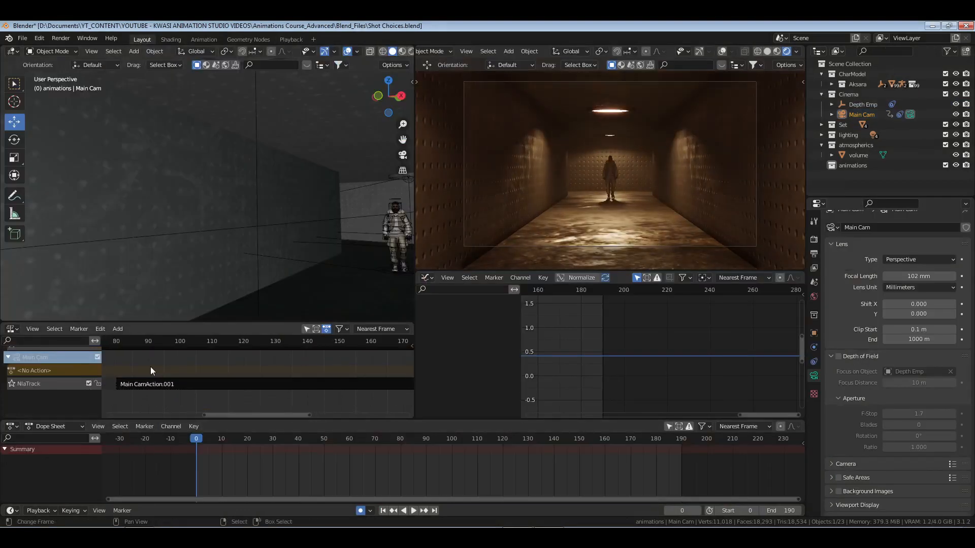
pyautogui.hotkey('ctrl', 's')
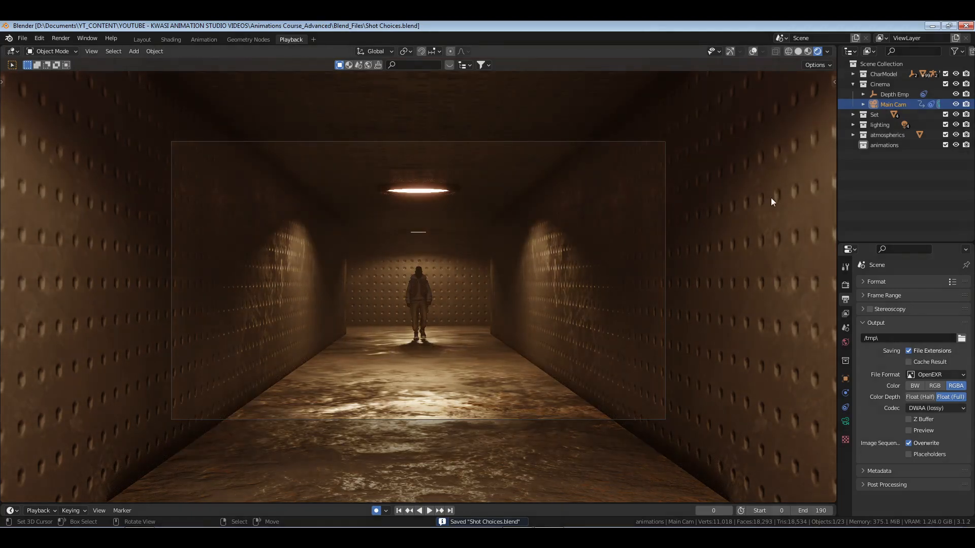
# Play the shot in the Playback workspace to review the restored focal length animation, and return to the Layout workspace.
pyautogui.press('space')
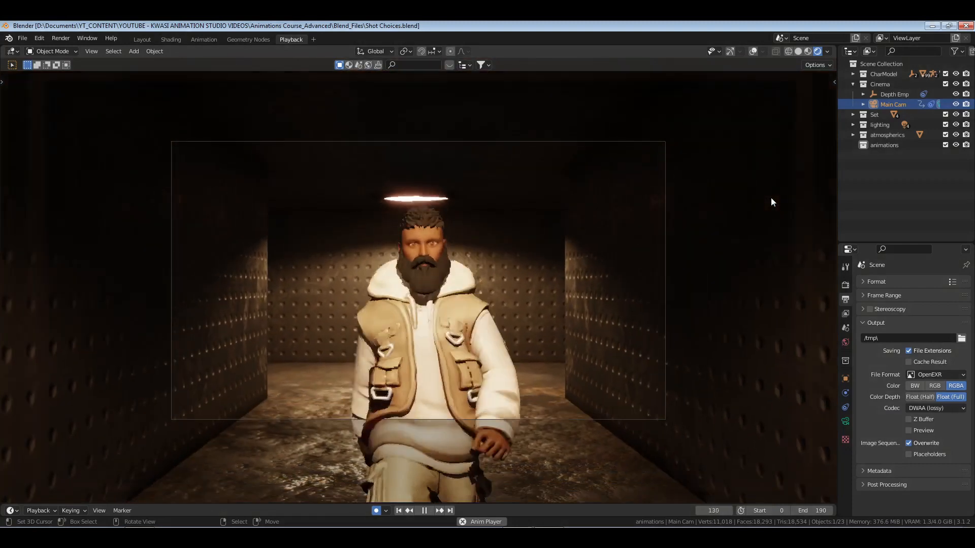
pyautogui.press('space')
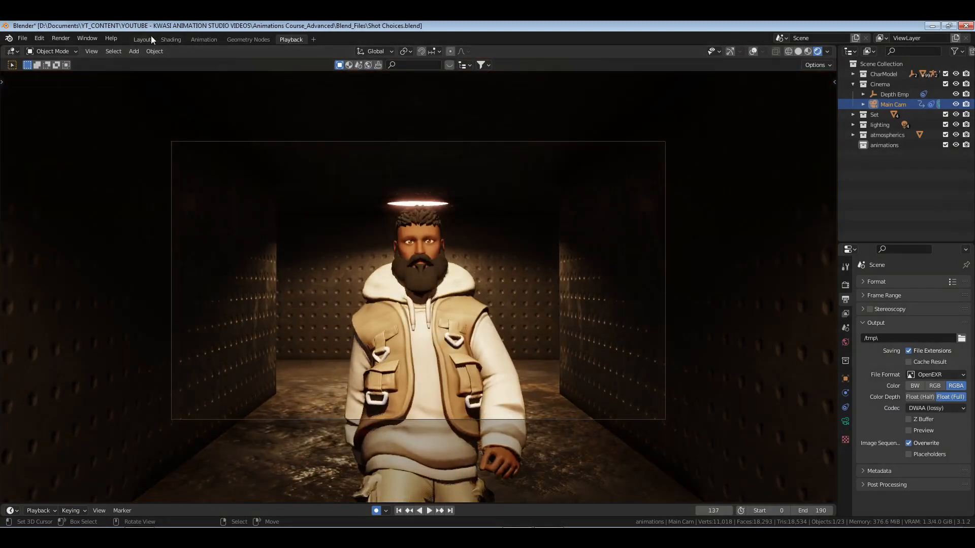
pyautogui.click(151, 37)
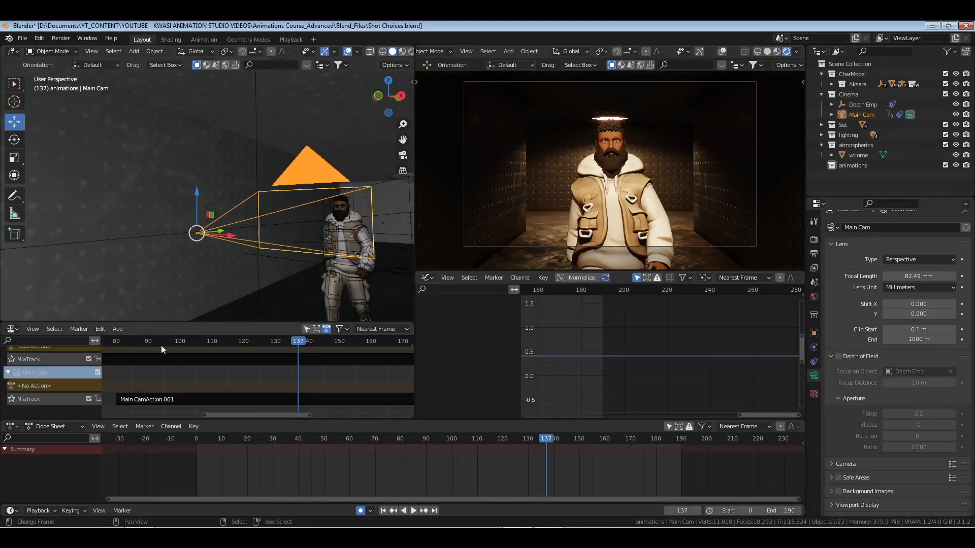
# Enter tweak mode on the Main CamAction.001 strip and play from frame 80 to examine the focal length change.
pyautogui.click(194, 394)
pyautogui.press('Tab')
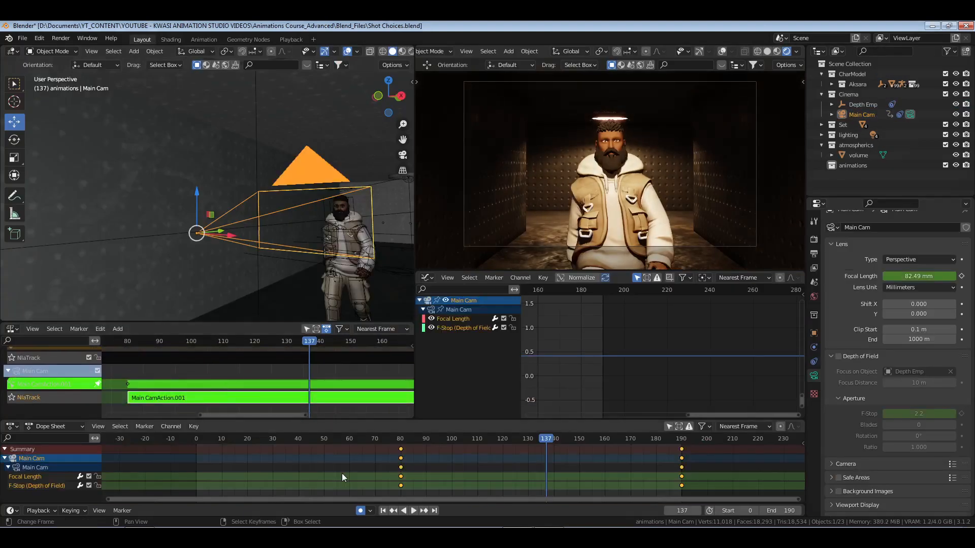
pyautogui.click(400, 440)
pyautogui.press('space')
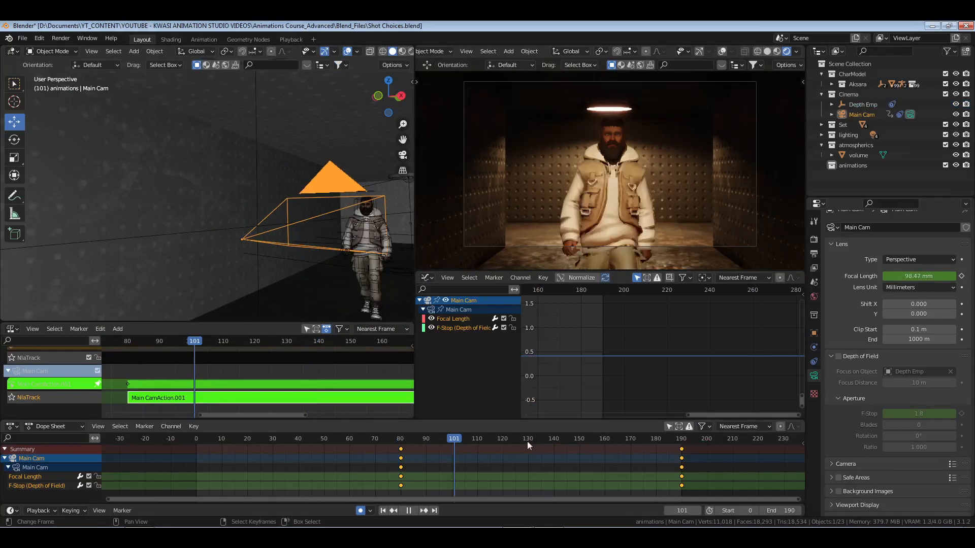
pyautogui.press('space')
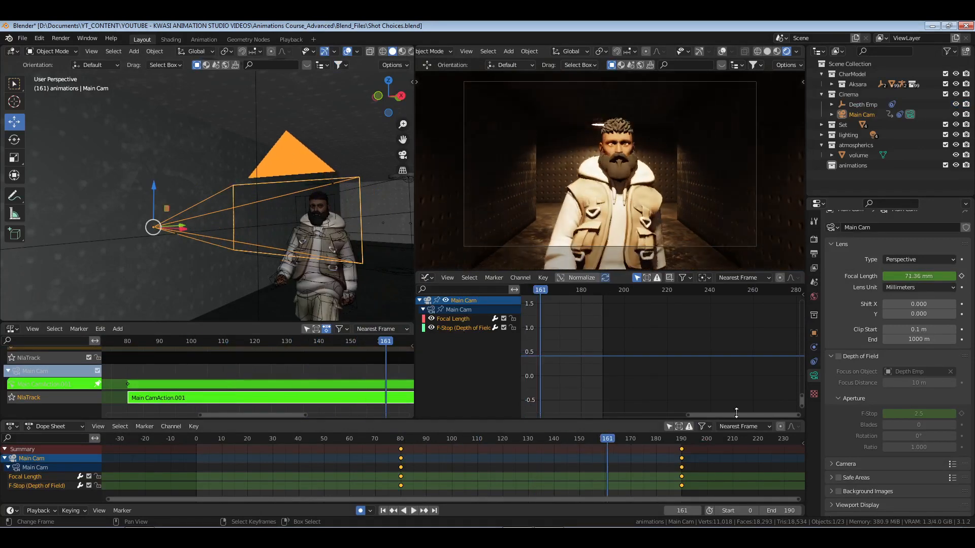
# Turn on Main Cam's depth of field, go to frame 0, and exit tweak mode on the Main CamAction.001 strip.
pyautogui.click(838, 357)
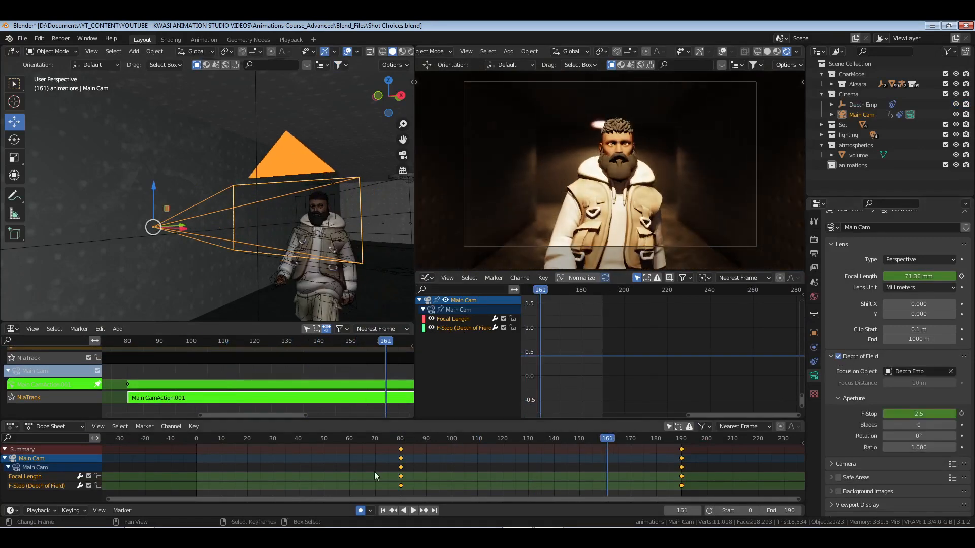
pyautogui.click(196, 449)
pyautogui.press('Tab')
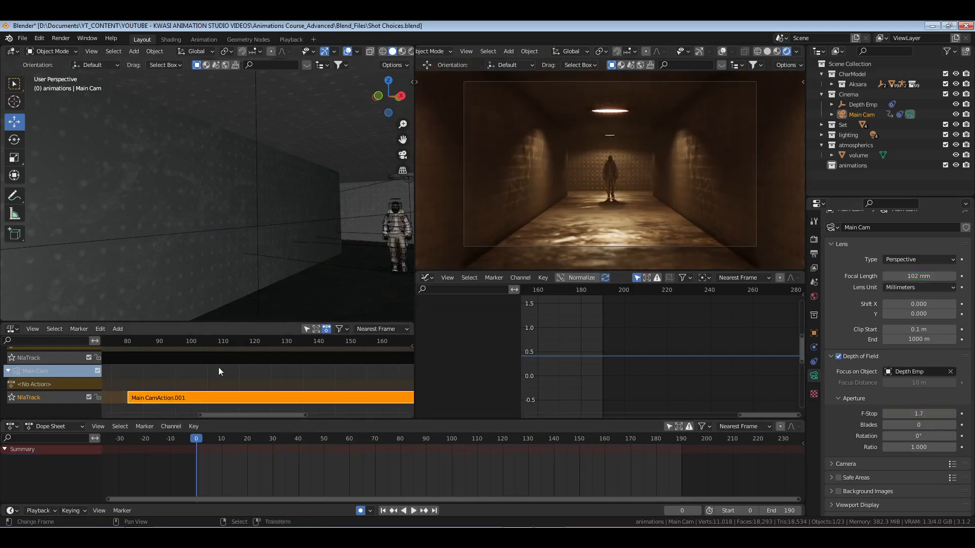
# Save the file and play the shot in the Playback workspace to review it with depth of field enabled.
pyautogui.hotkey('ctrl', 's')
pyautogui.click(296, 42)
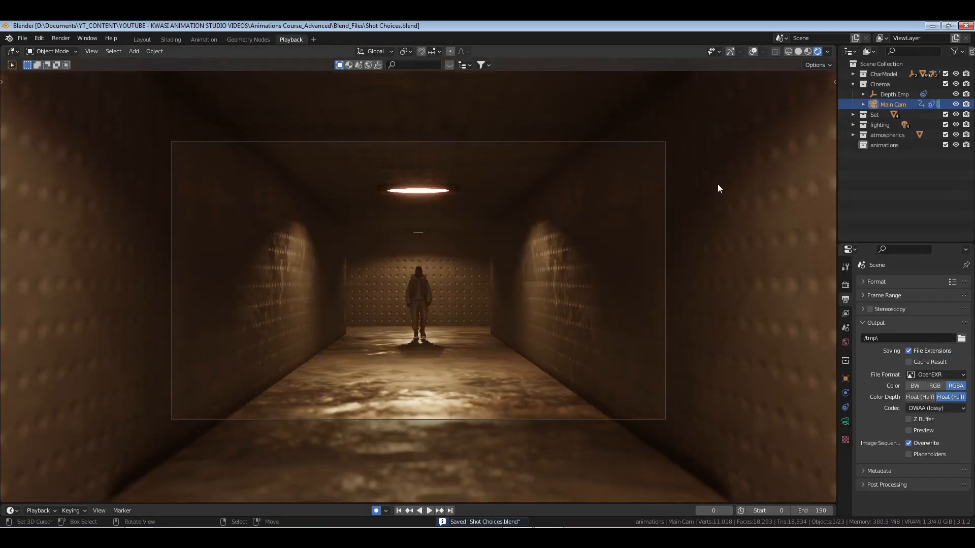
pyautogui.press('space')
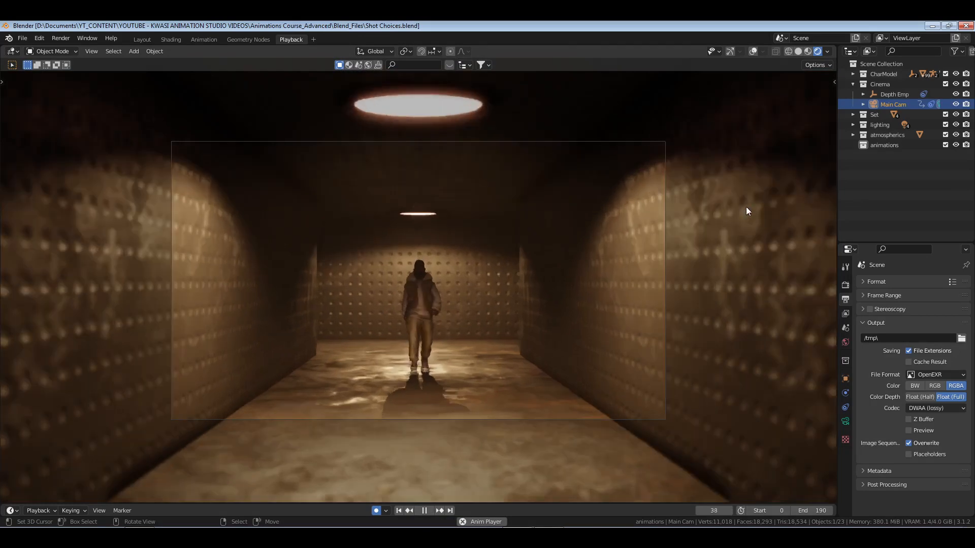
pyautogui.press('space')
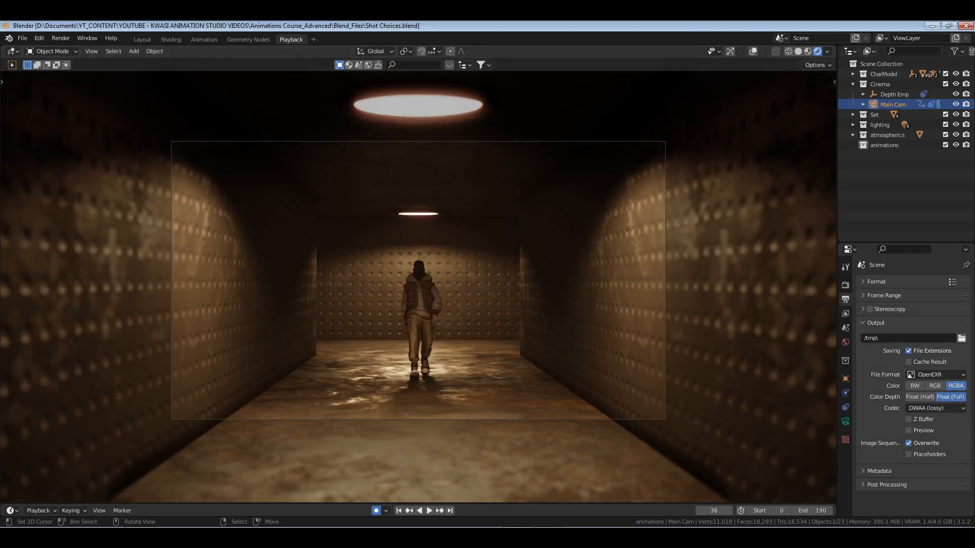
# Switch to the web browser and show the YouTube search results for japanese koto music.
pyautogui.hotkey('alt', 'Tab')
pyautogui.click(65, 32)
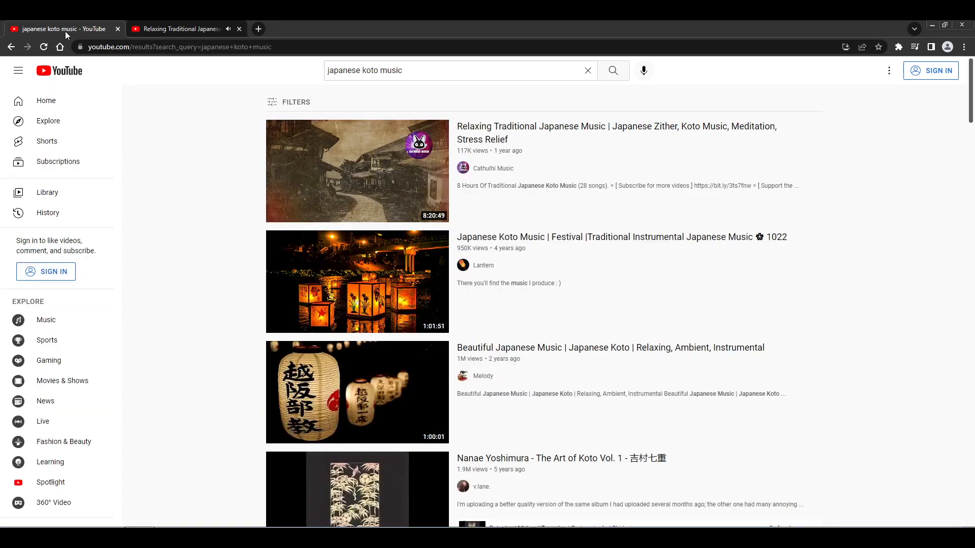
# Search YouTube for "kwasi media network" and open the Kwasi Media Network channel's uploaded videos.
pyautogui.click(421, 74)
pyautogui.write('kwasi me')
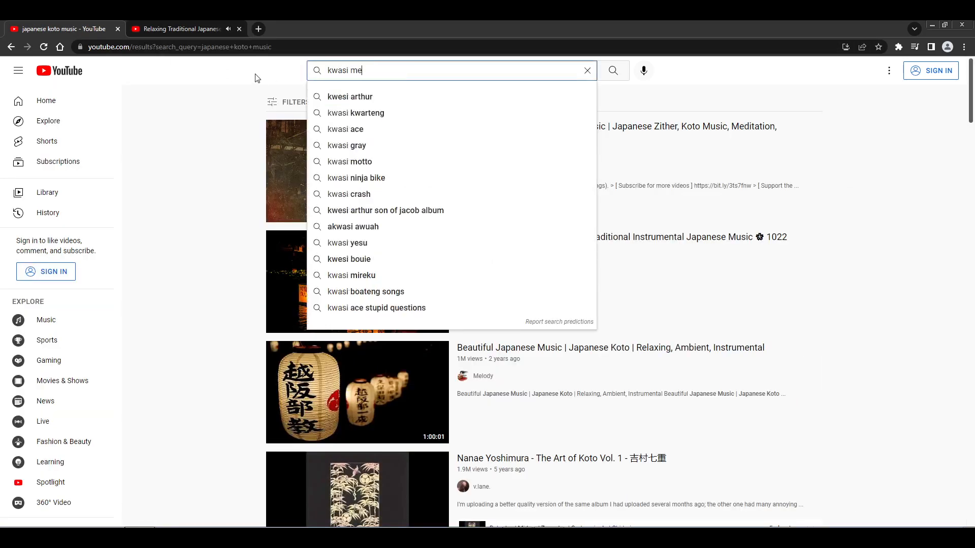
pyautogui.write('dia network')
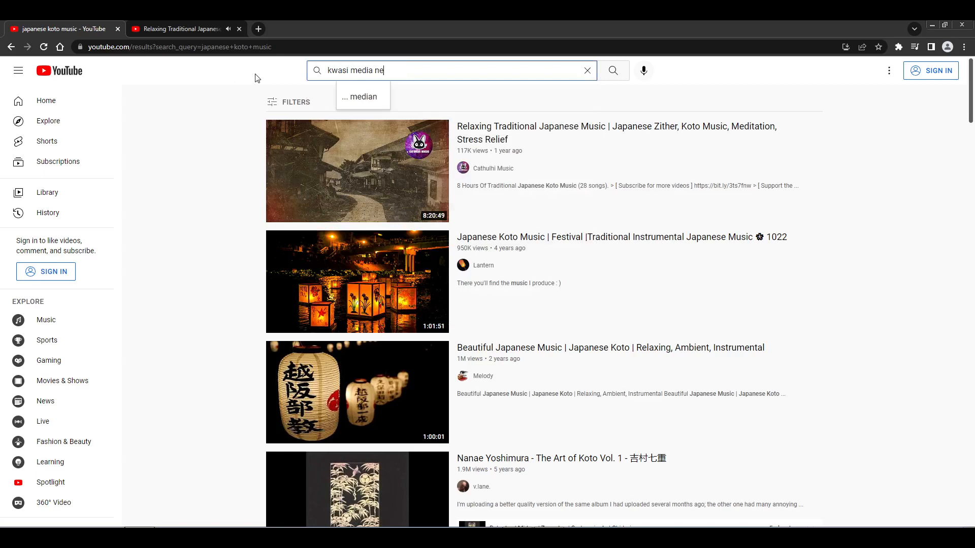
pyautogui.press('Return')
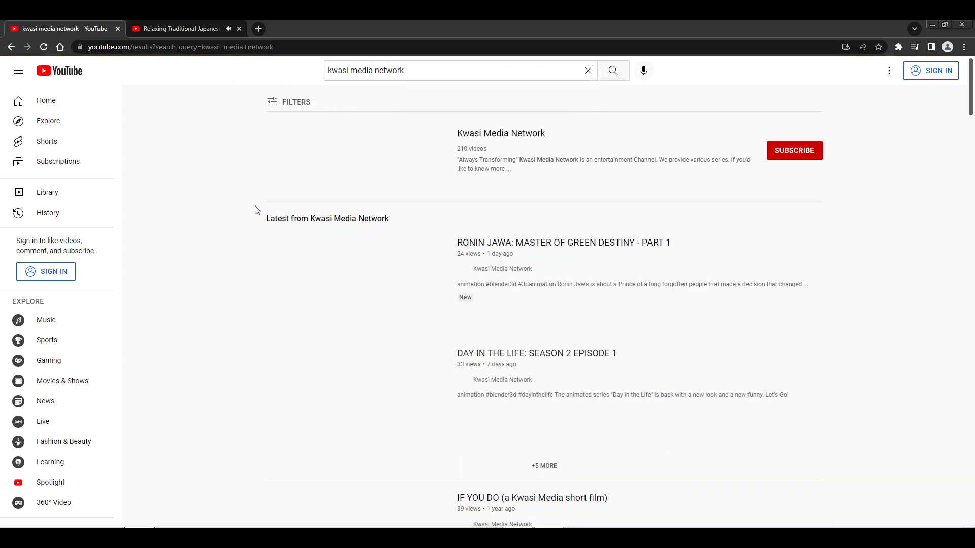
pyautogui.click(331, 176)
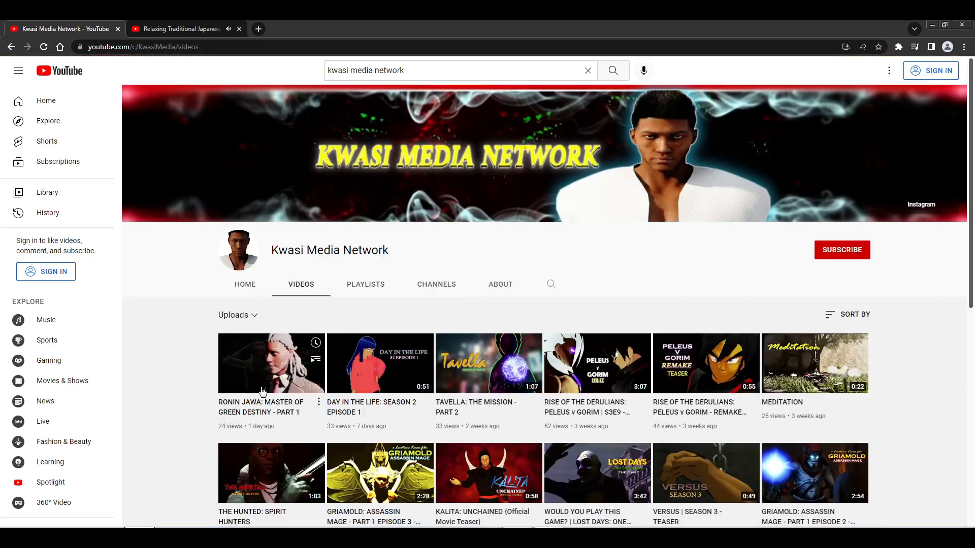
# Browse the Kwasi Media Network channel's uploads from the newest videos down to the older episodes and back.
pyautogui.scroll(-2, 183, 361)
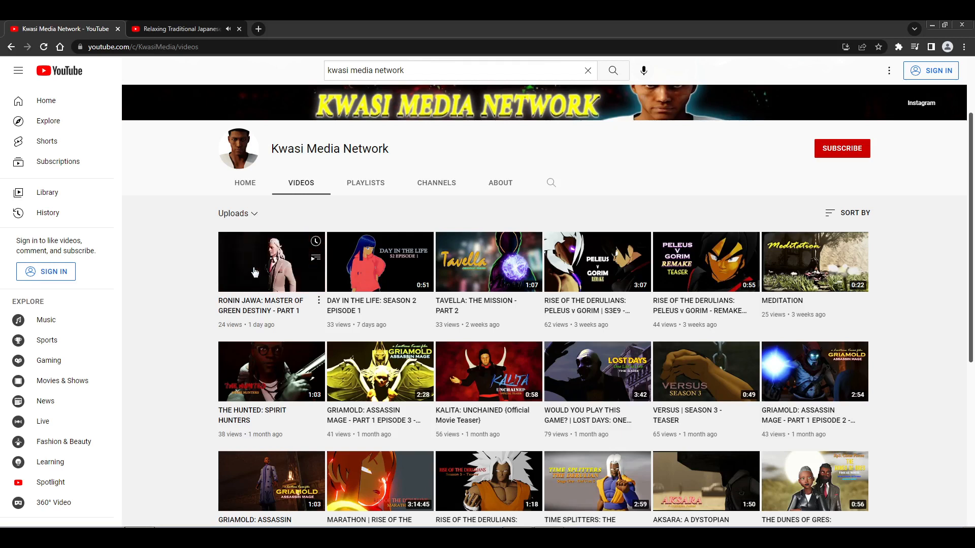
pyautogui.scroll(2, 178, 279)
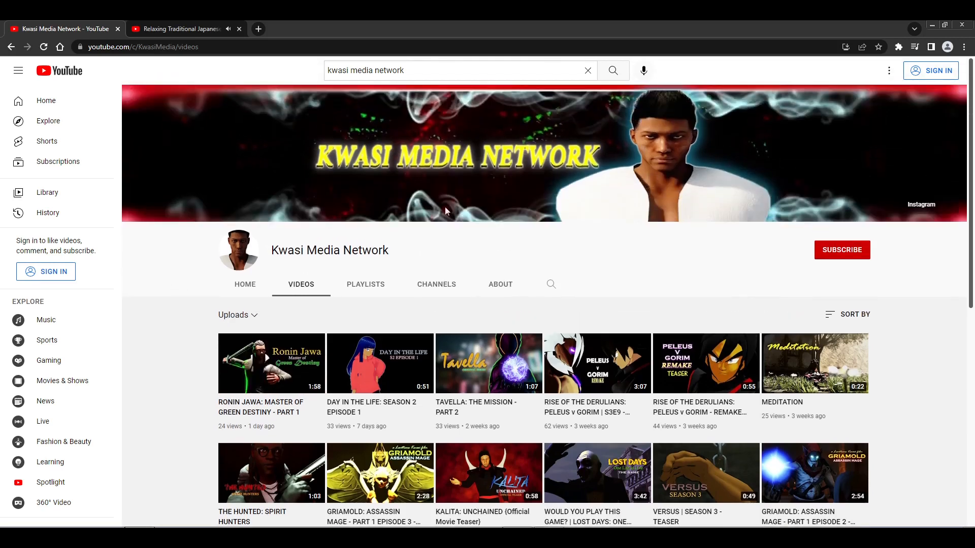
pyautogui.scroll(-10, 181, 361)
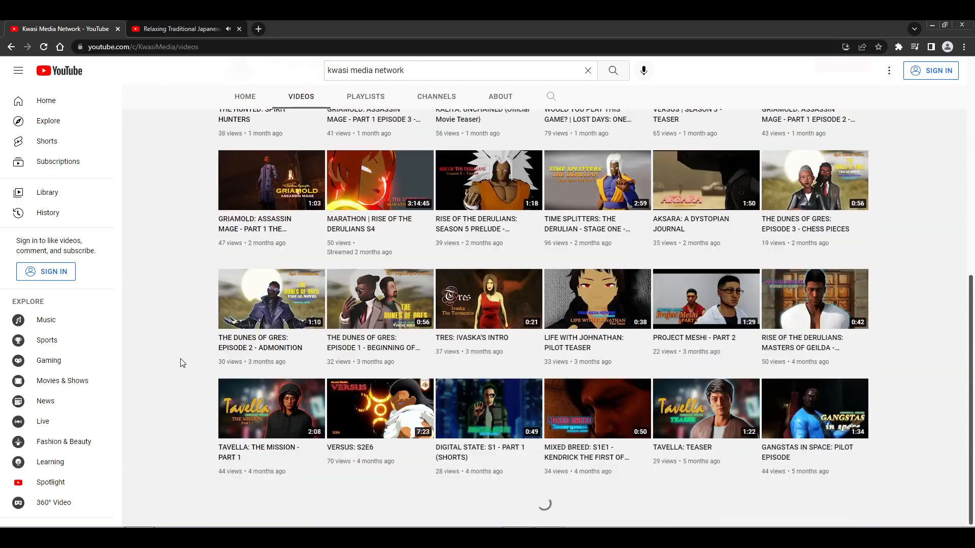
pyautogui.scroll(-15, 178, 358)
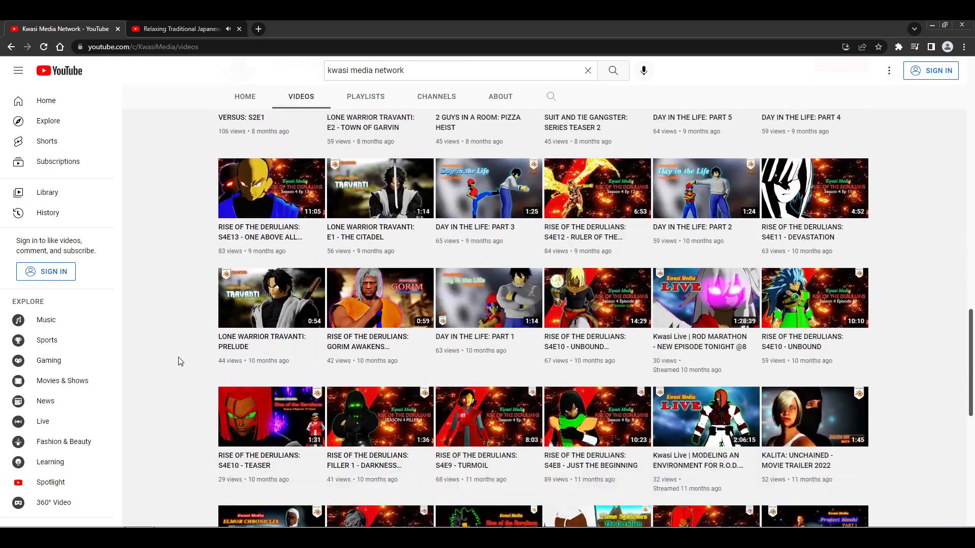
pyautogui.scroll(20, 178, 361)
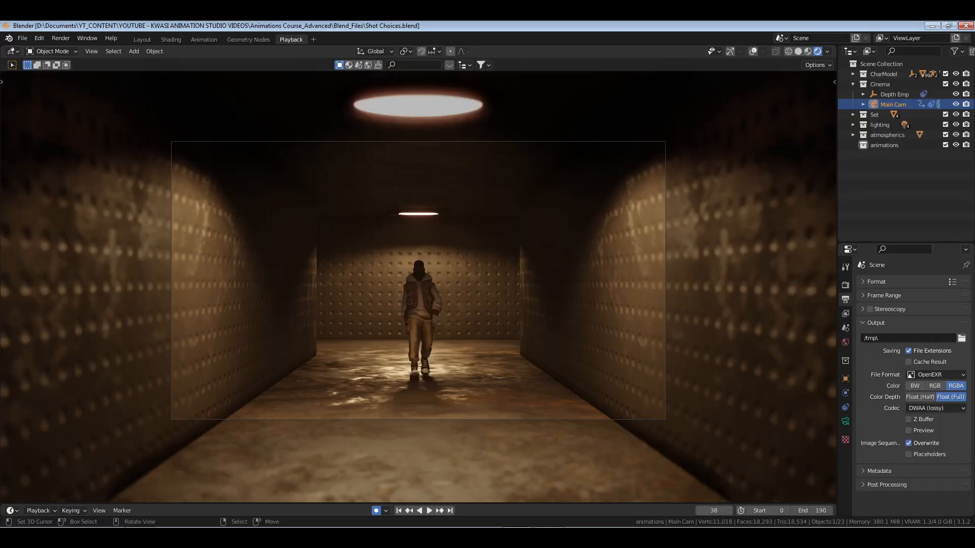
# Switch back to Blender and deselect Main Cam.
pyautogui.click(895, 203)
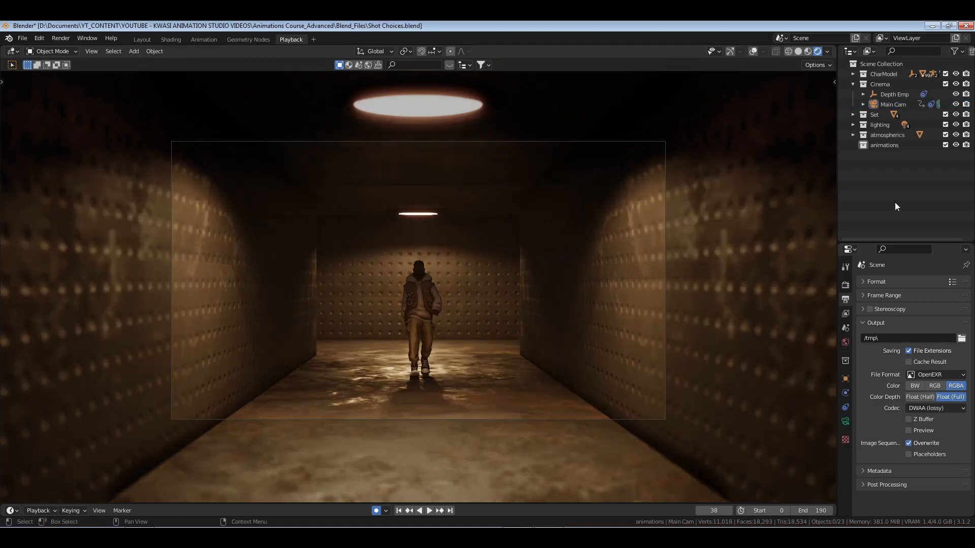